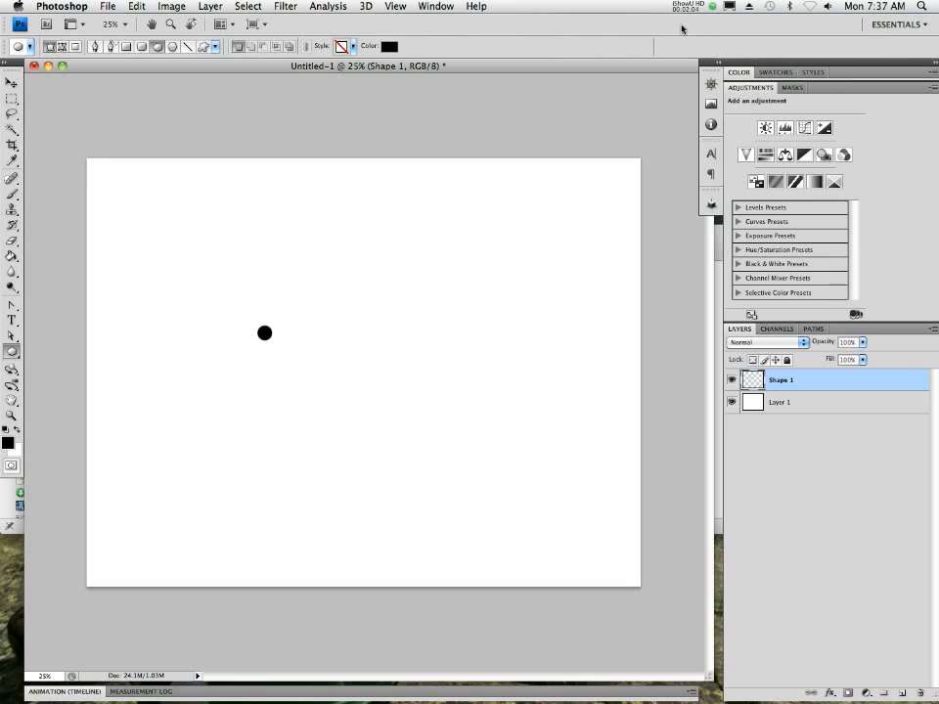
- Open the Displays settings in System Preferences from the Applications folder and examine the iMac's list of available resolutions
mouse_move(501, 696)
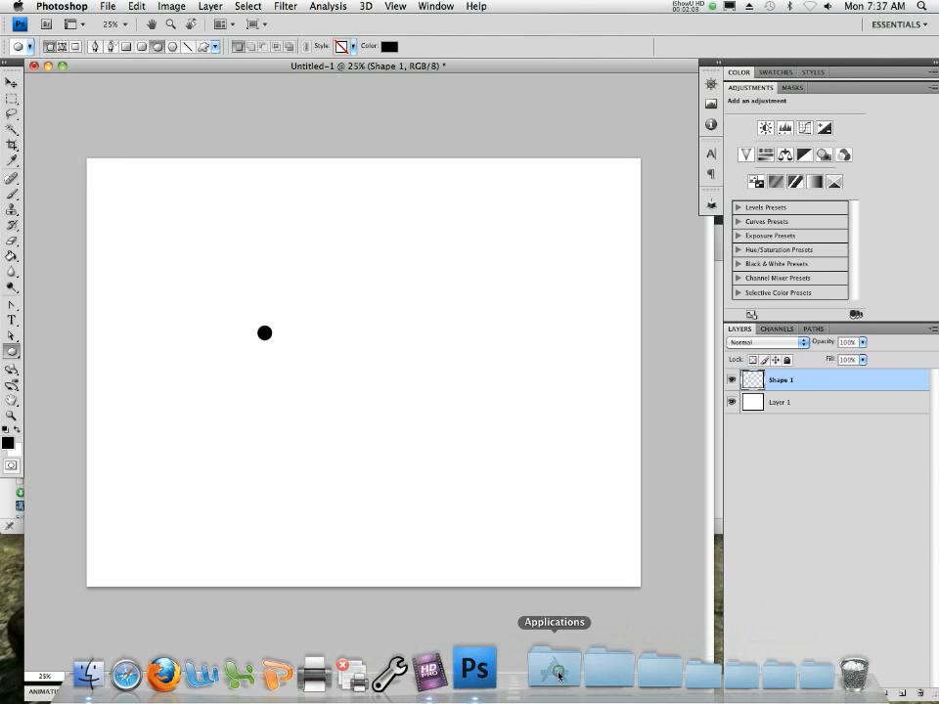
click(107, 677)
scroll(92, 463, down, 3)
scroll(180, 430, down, 15)
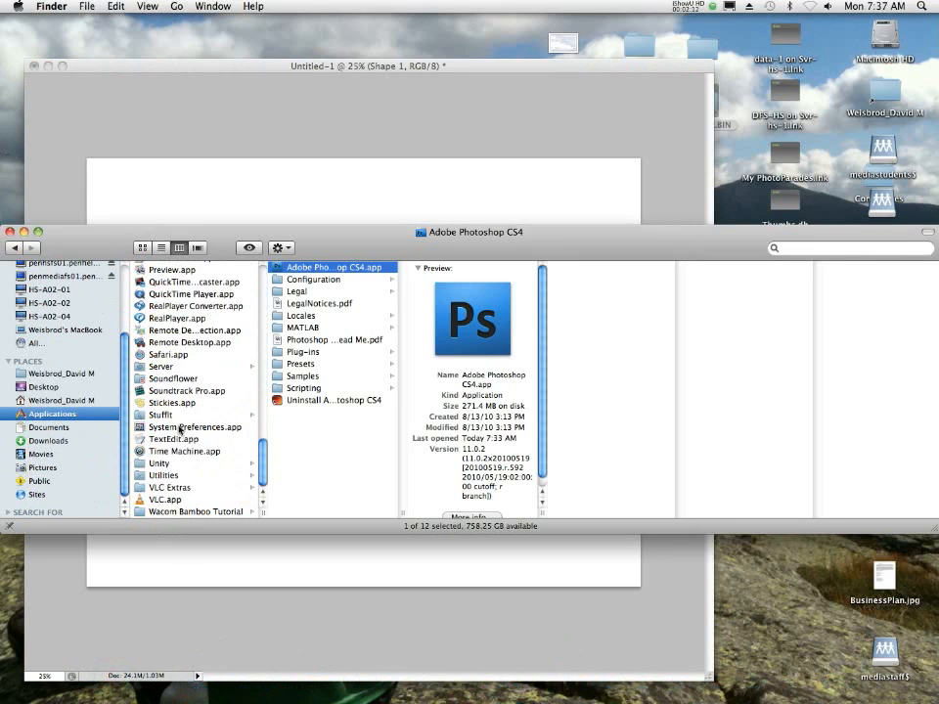
double_click(141, 431)
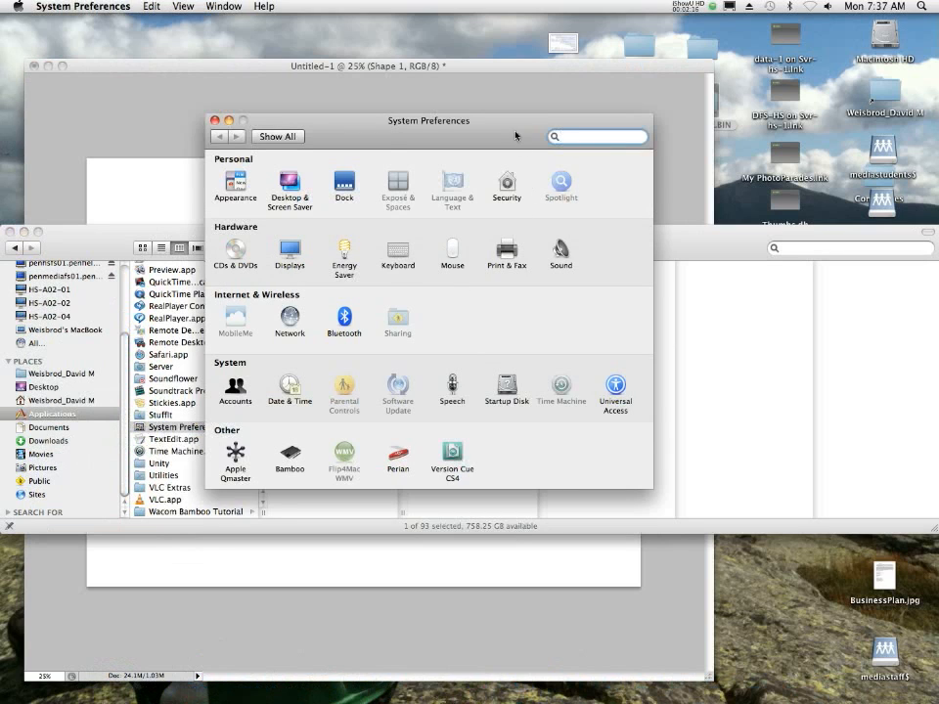
click(289, 250)
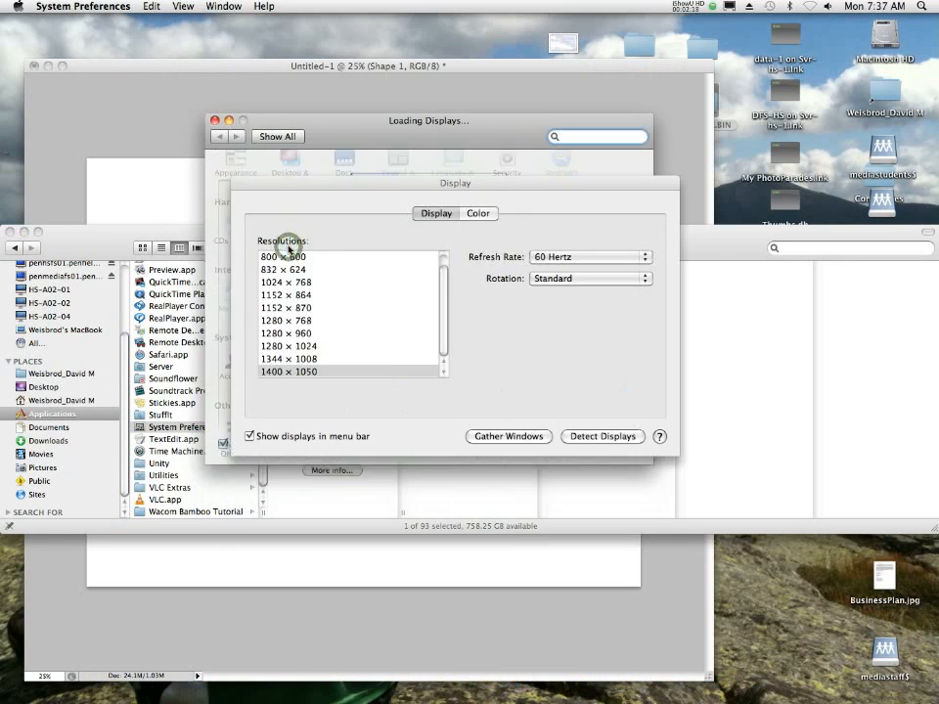
drag(433, 124, 427, 133)
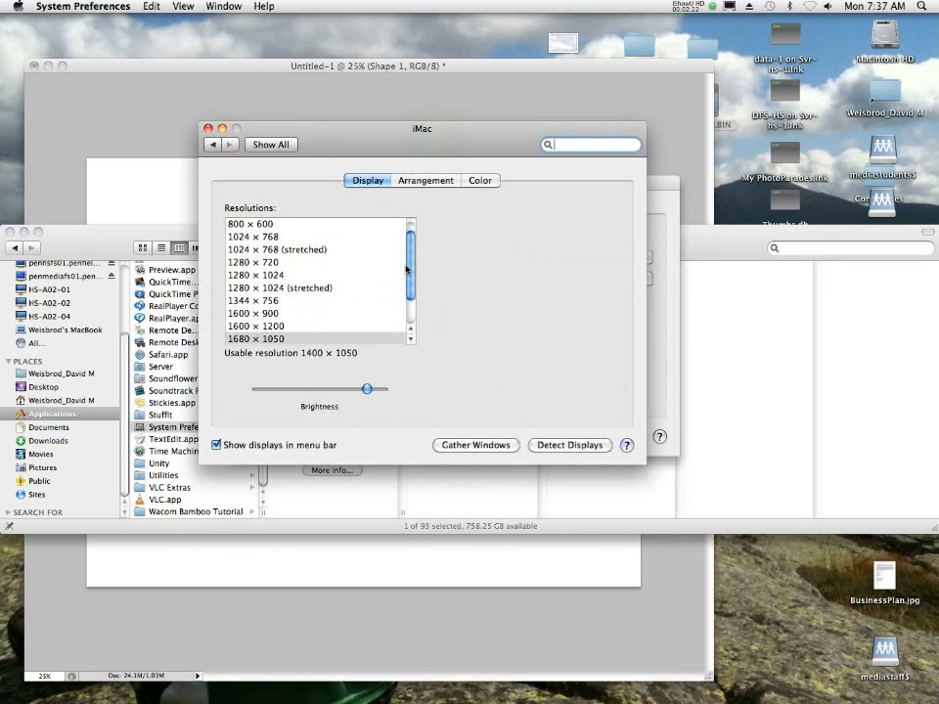
scroll(406, 269, down, 4)
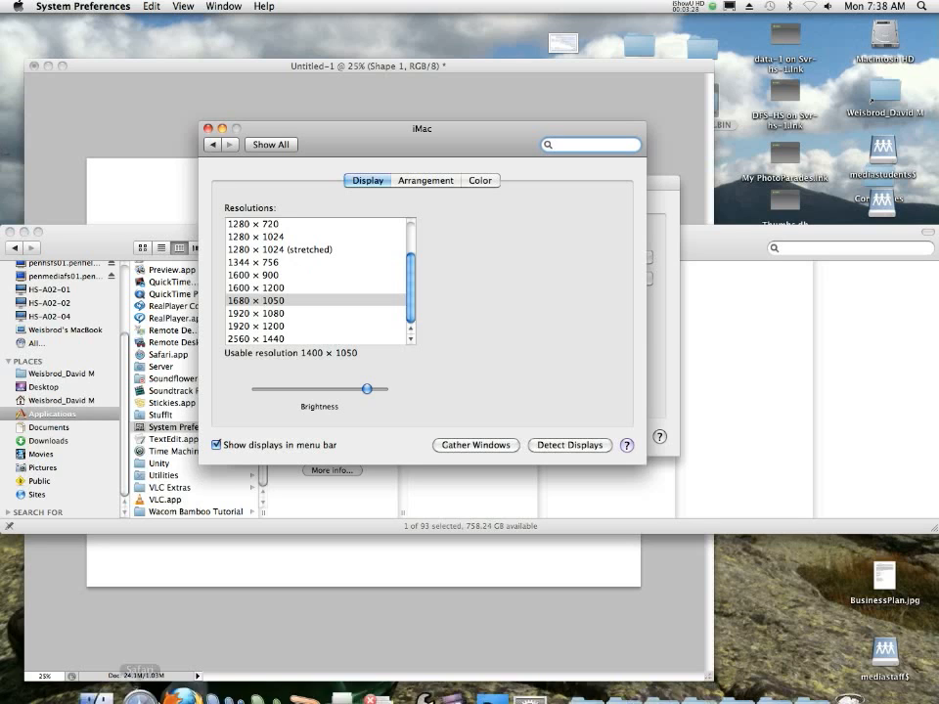
- Launch Microsoft Word with a blank document and switch back to Photoshop
click(217, 694)
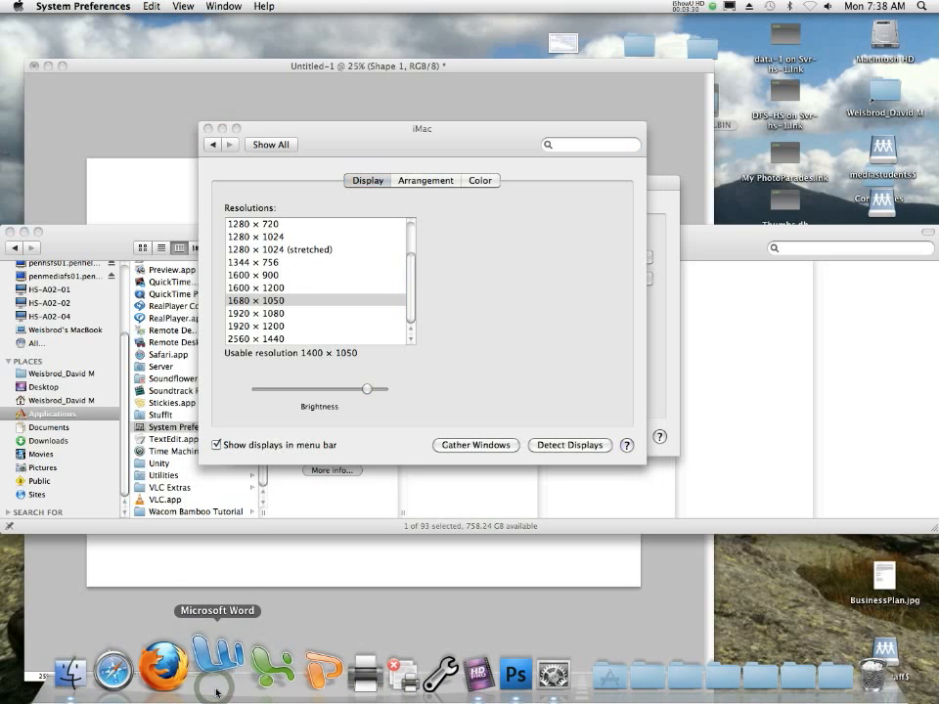
click(120, 608)
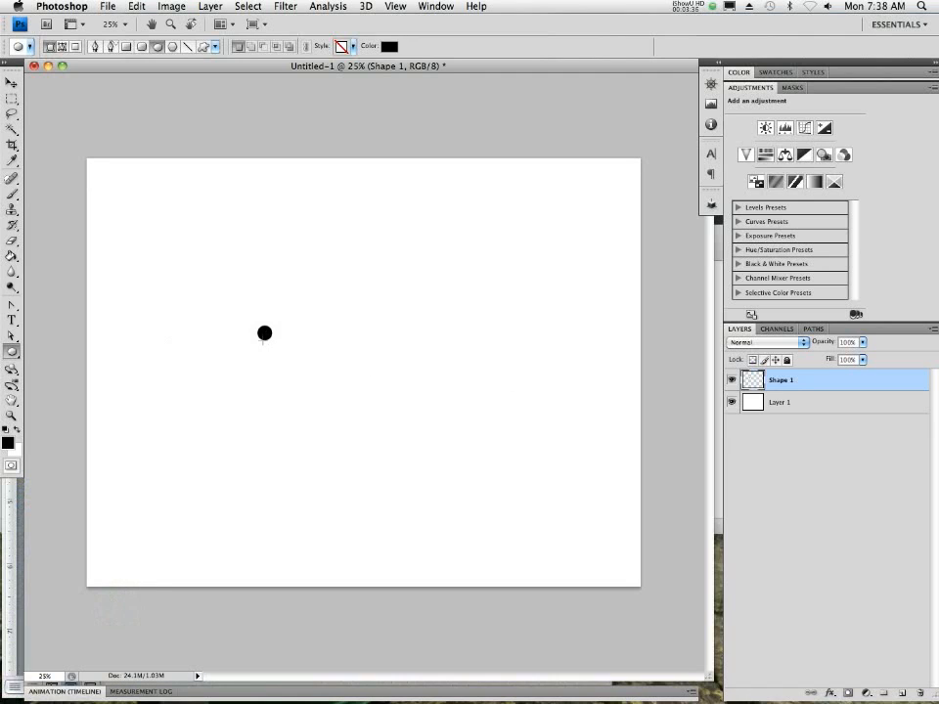
- Try to scale the small black circle on the Shape 1 layer proportionally to about 1307%, moving it toward the canvas centre
click(136, 6)
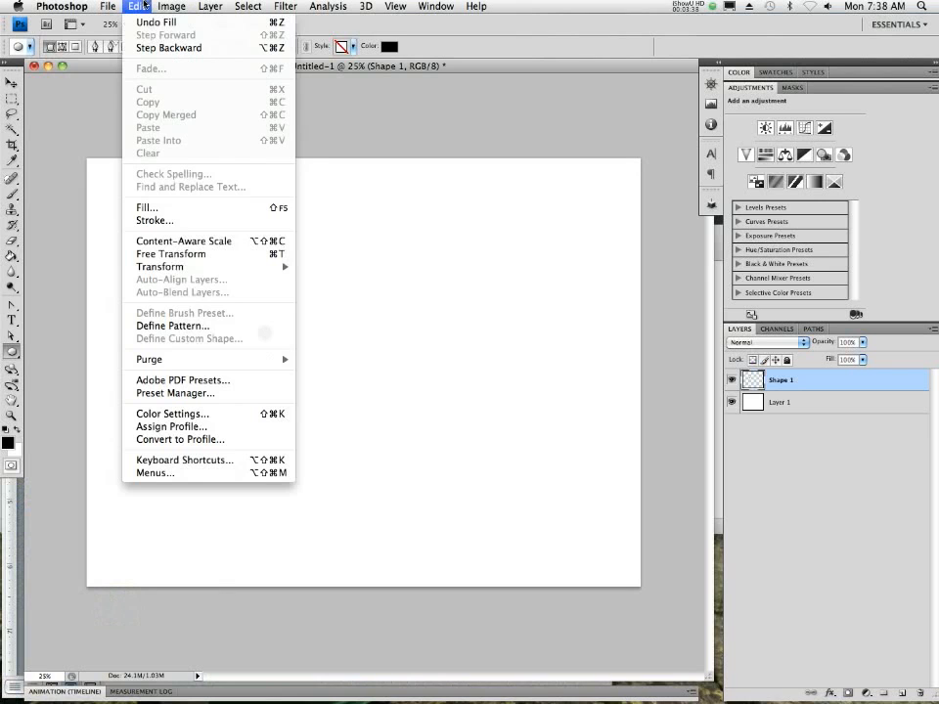
mouse_move(178, 266)
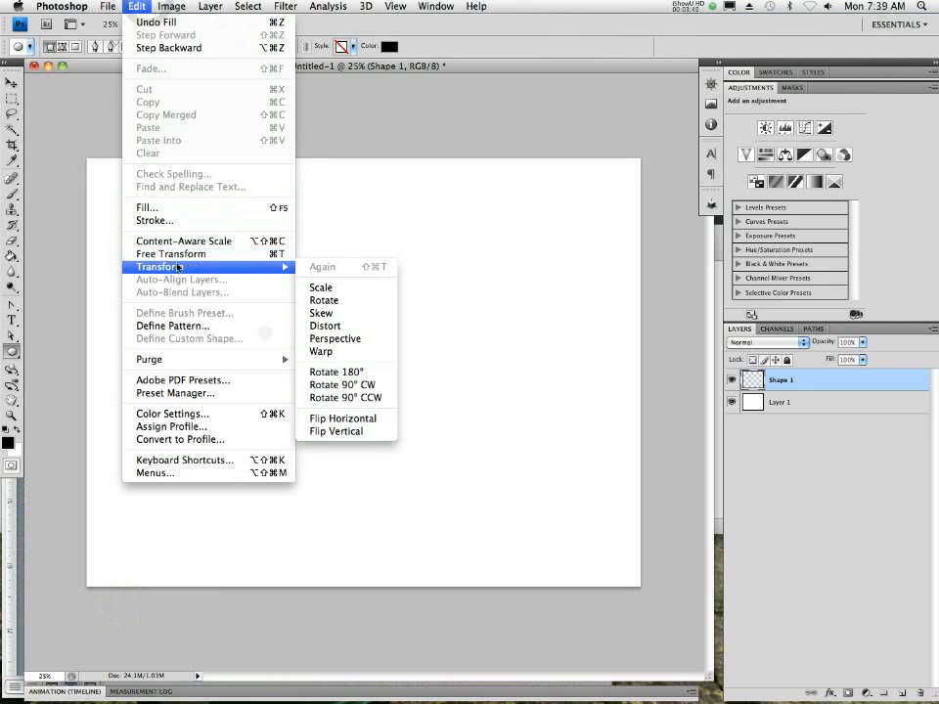
click(321, 287)
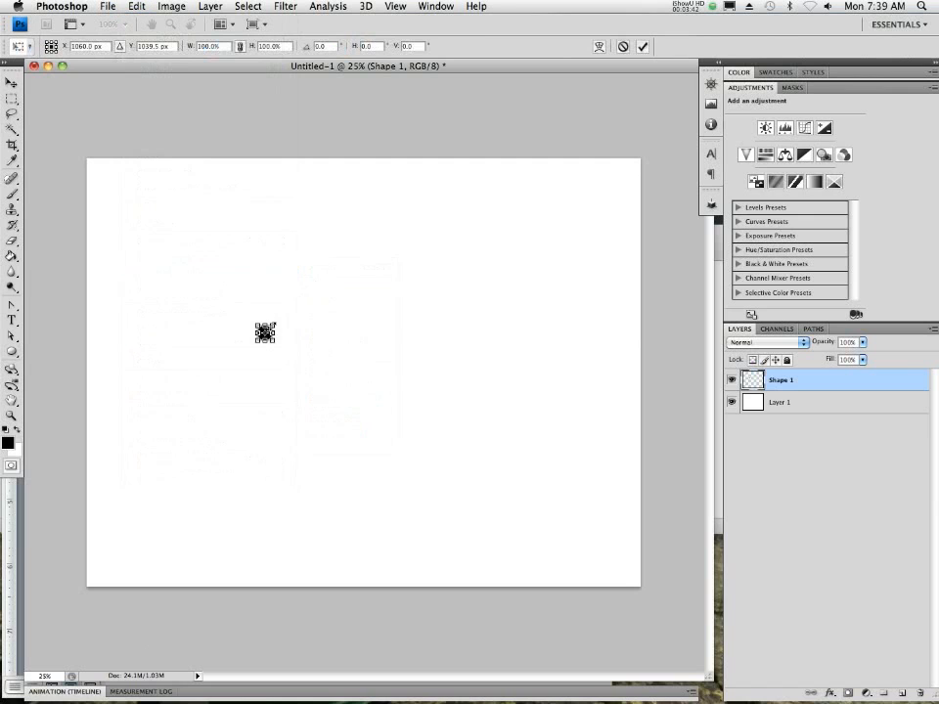
drag(274, 324, 486, 217)
drag(393, 287, 390, 378)
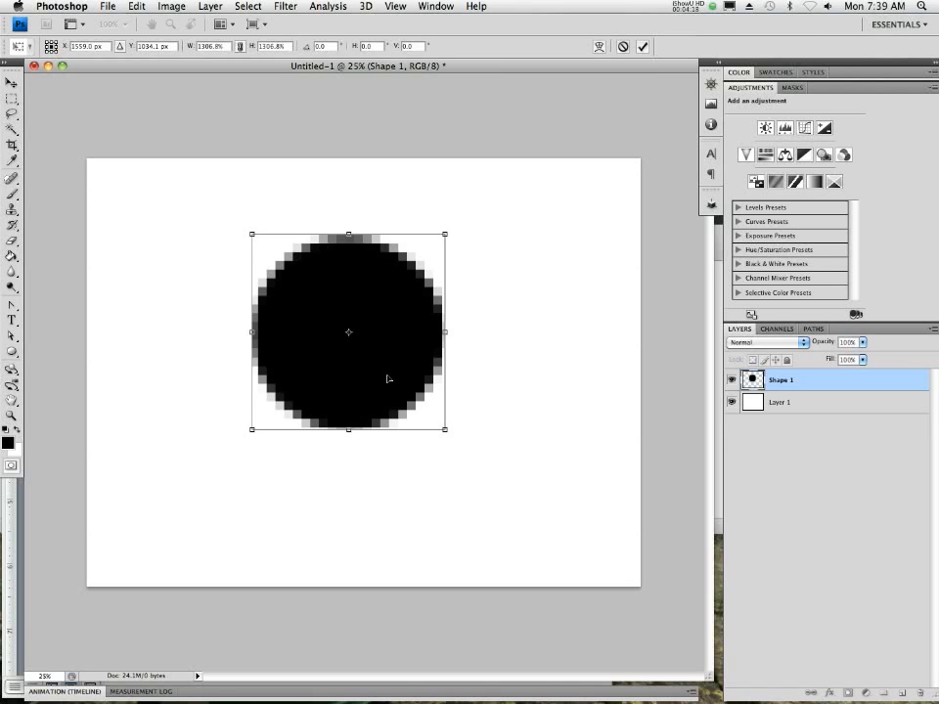
click(622, 46)
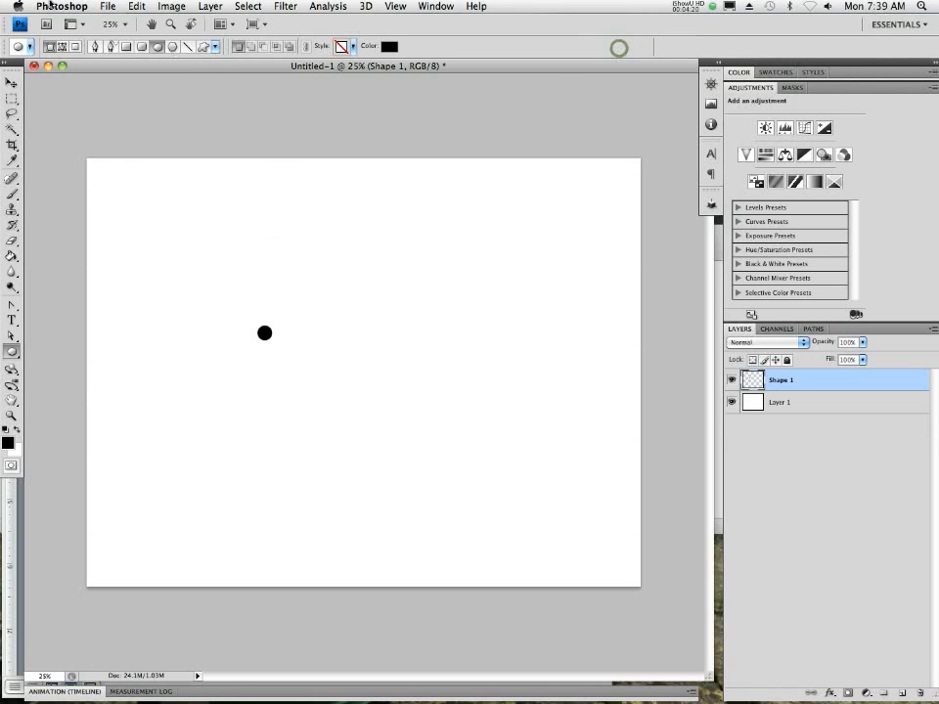
- Create a new transparent RGB document 10 inches wide and 8 inches high at 300 pixels/inch
click(108, 6)
click(120, 14)
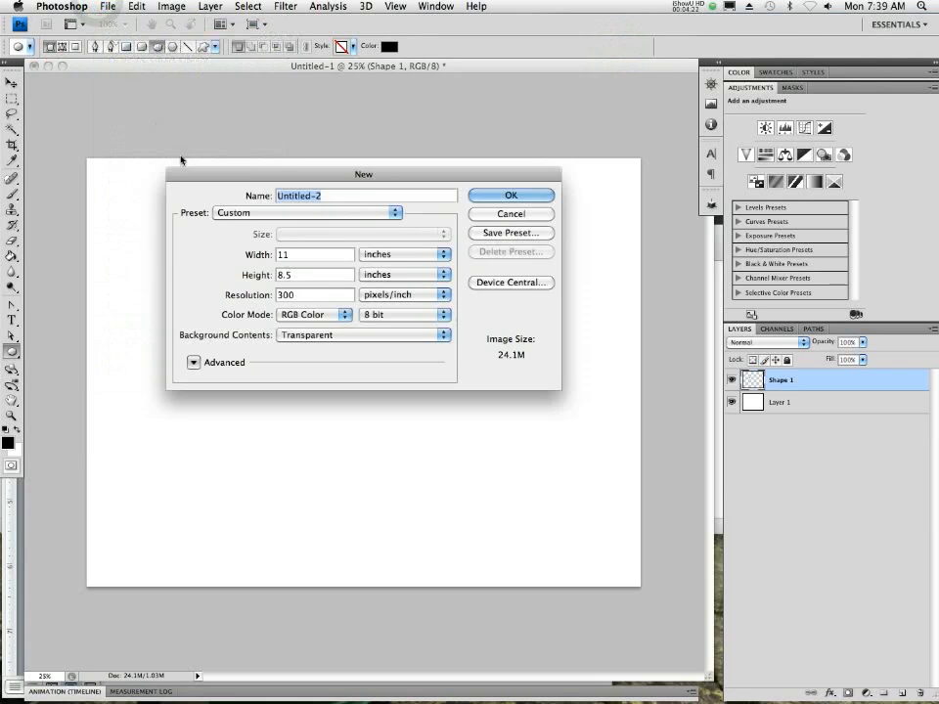
click(297, 277)
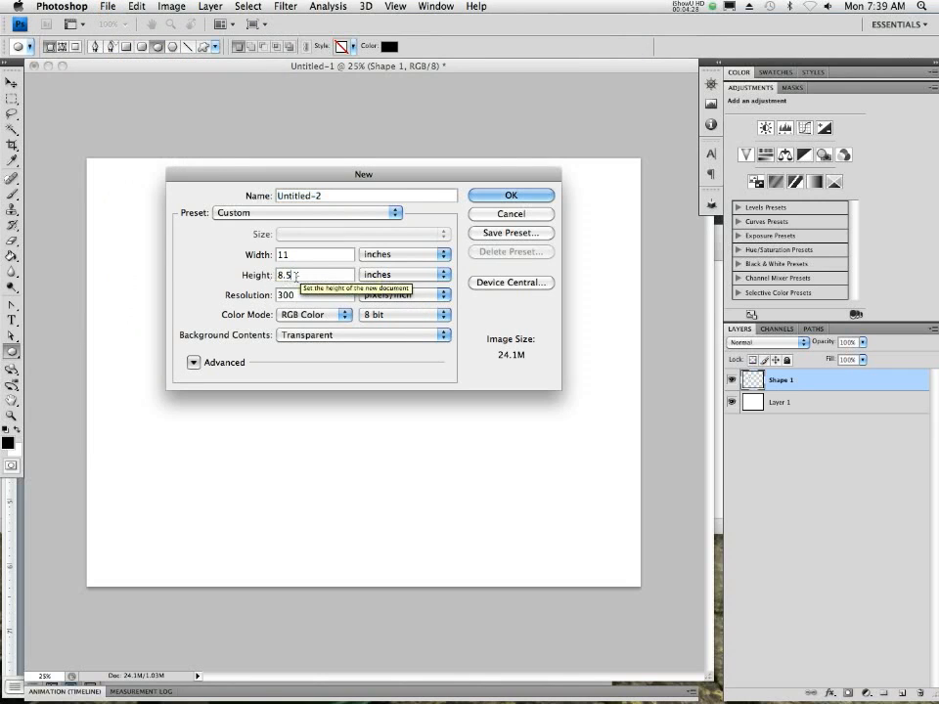
key(BackSpace)
key(BackSpace)
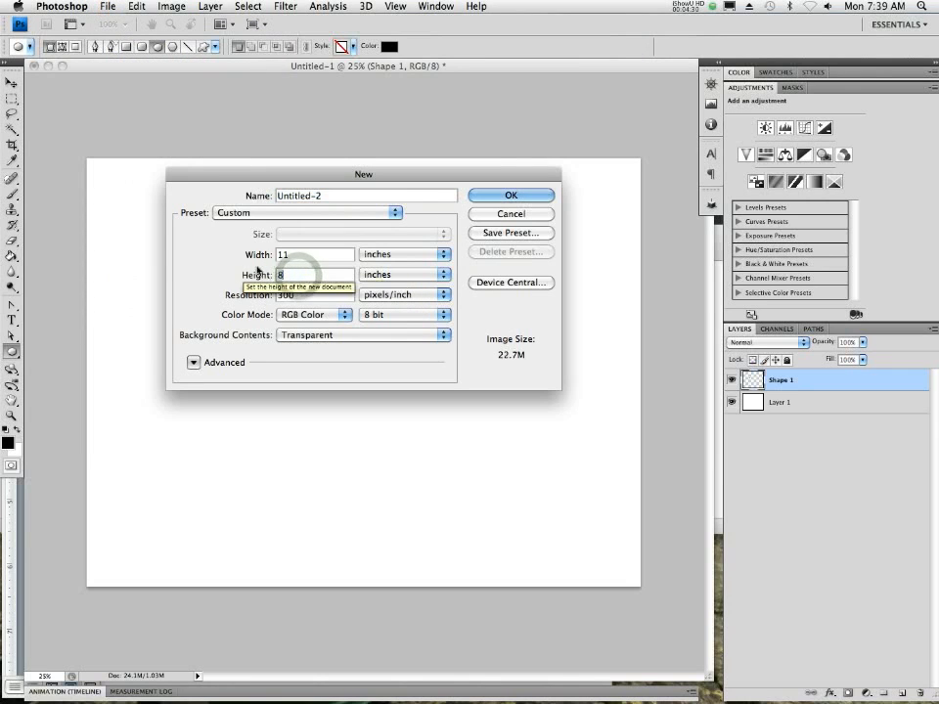
double_click(307, 254)
text(10)
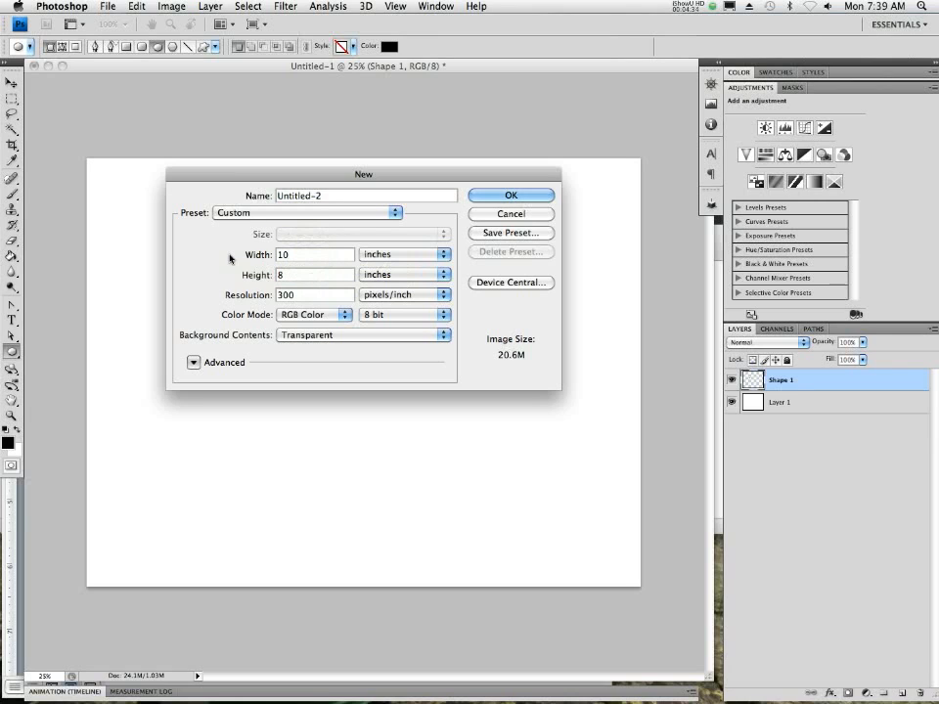
click(500, 198)
- Switch to Word, set the font size to 43 and write "8x10 @ 300ppi" in the blank document
mouse_move(376, 684)
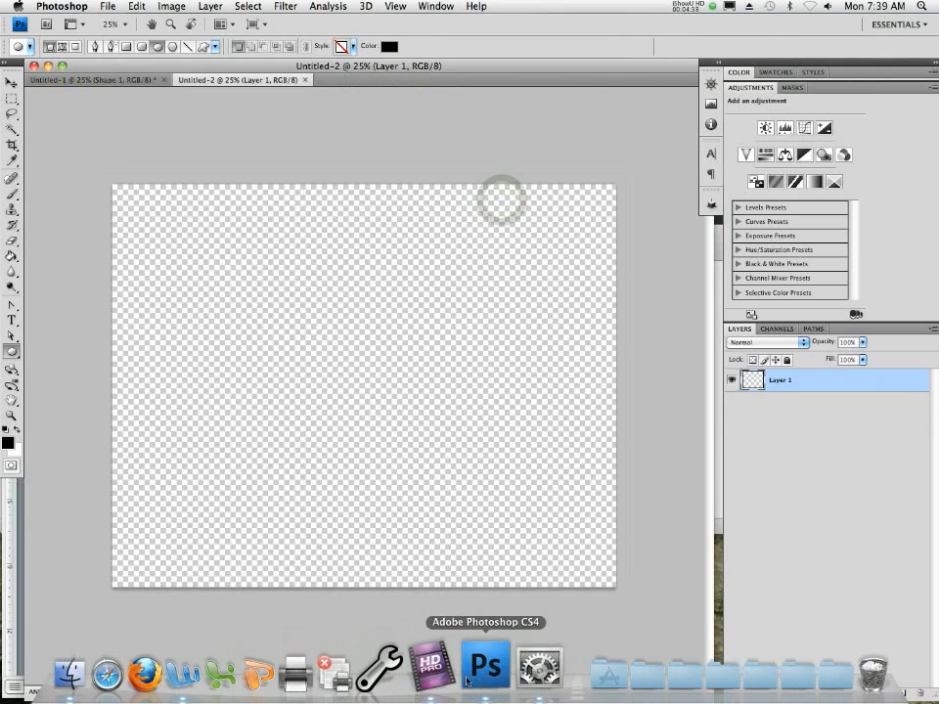
click(182, 675)
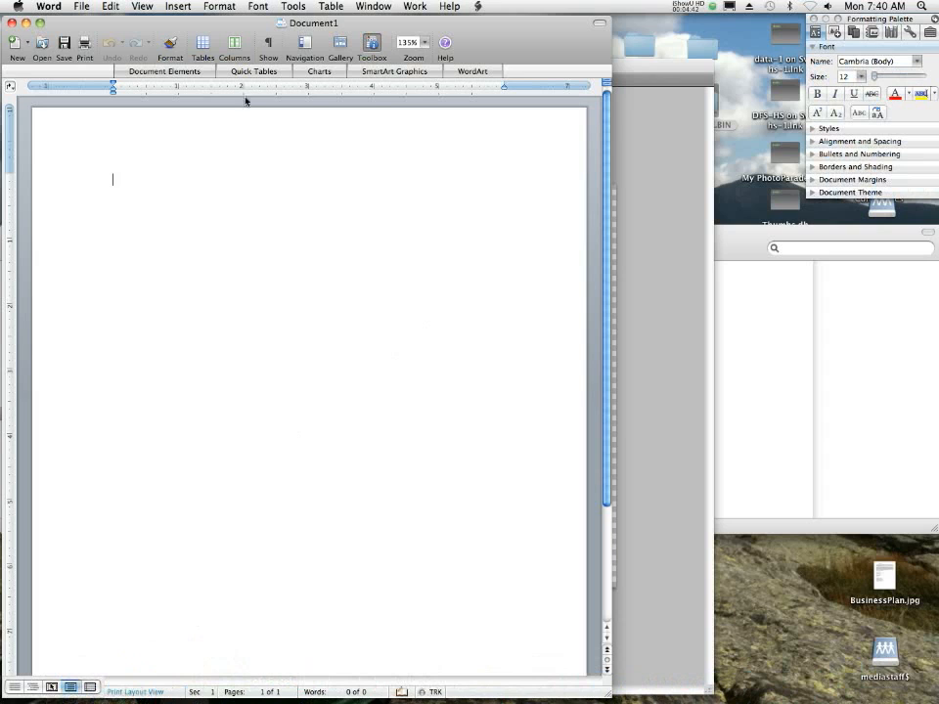
drag(873, 75, 901, 77)
text(8x10)
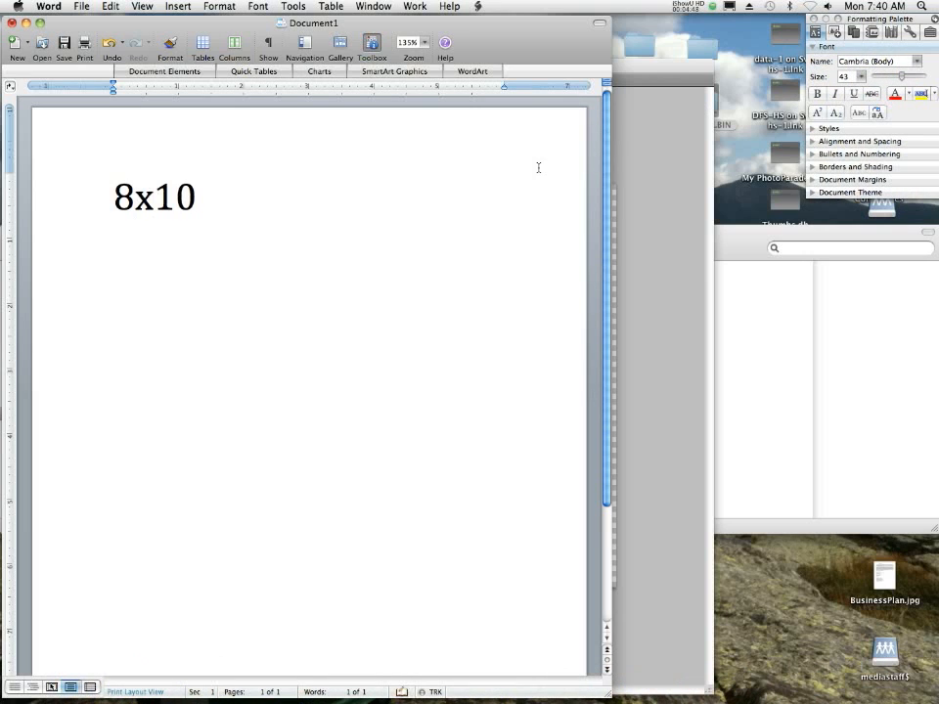
text( @ 300ppi)
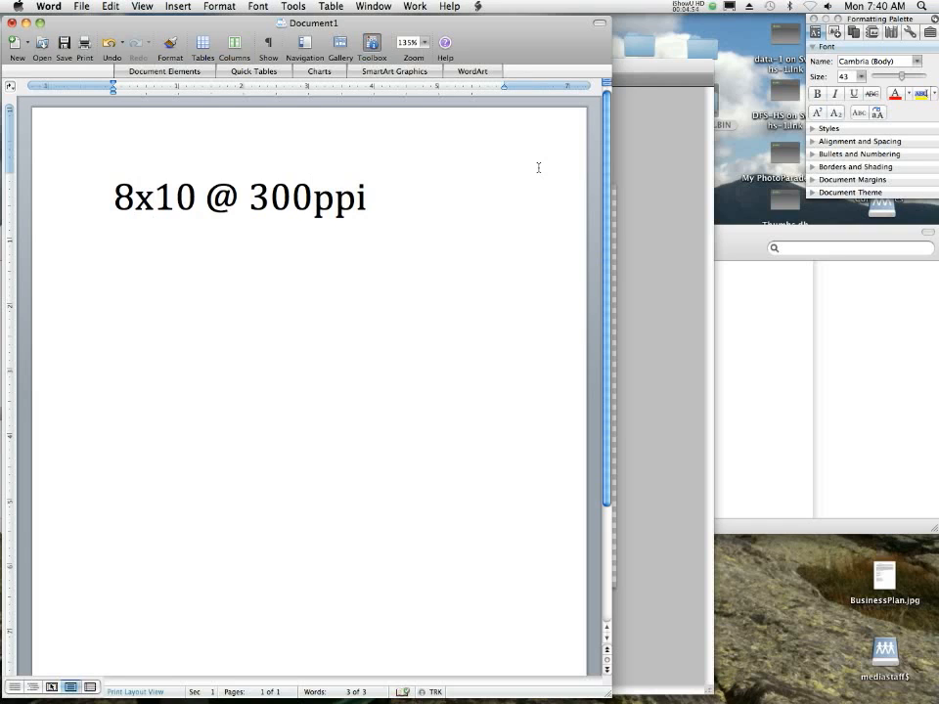
- Write "2400 x 3000 =" on a new line below the 8x10 text
key(Return)
text(2400)
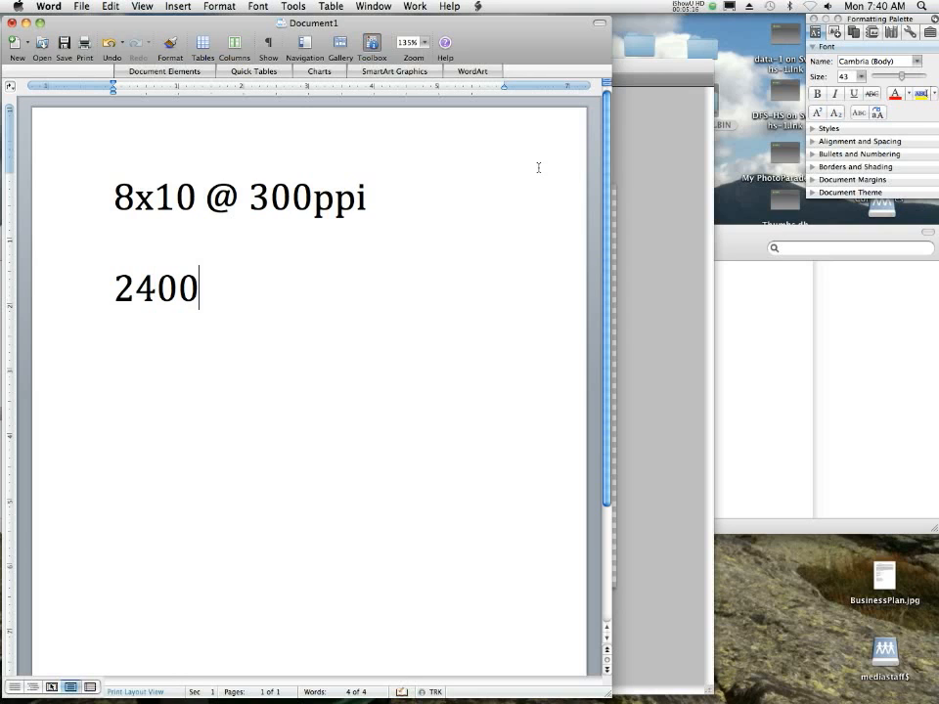
text( x)
text(3)
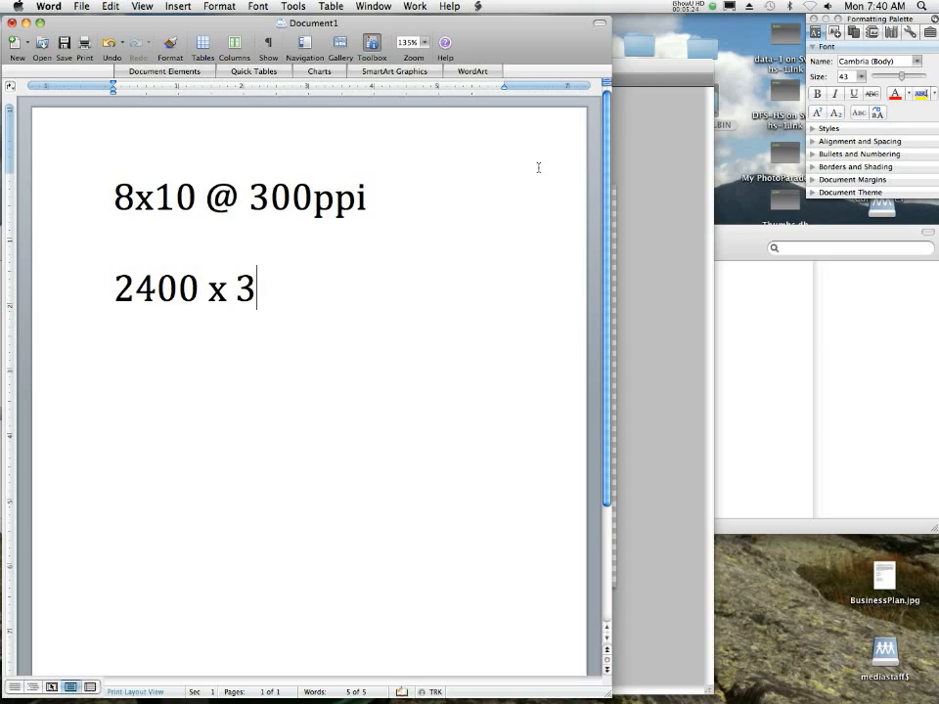
text(000)
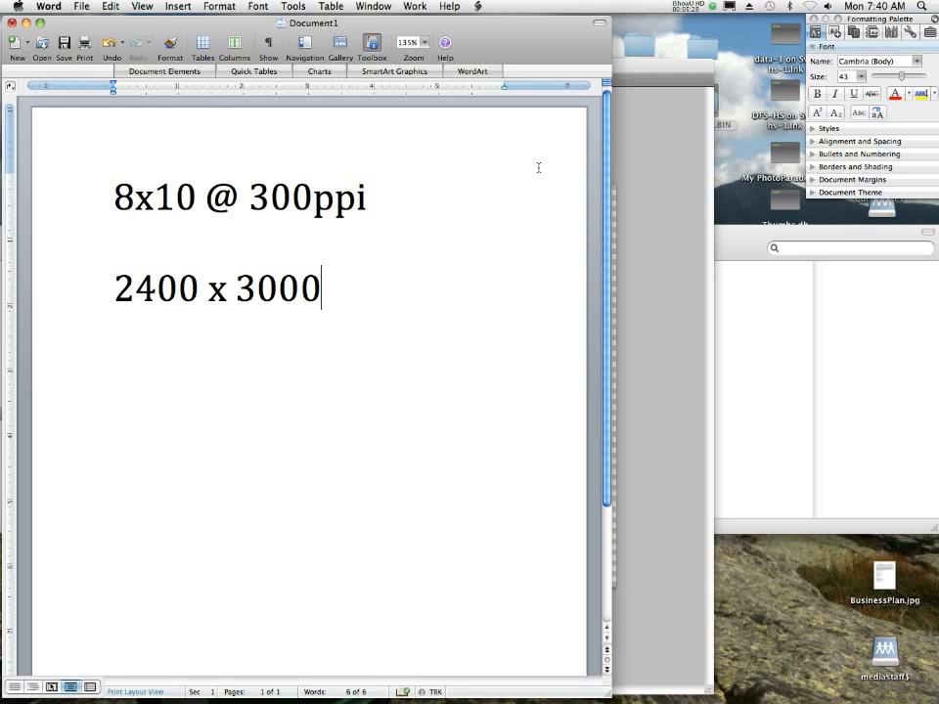
text( =)
- Open Calculator from the Applications folder and place its window beside the Word document
mouse_move(139, 696)
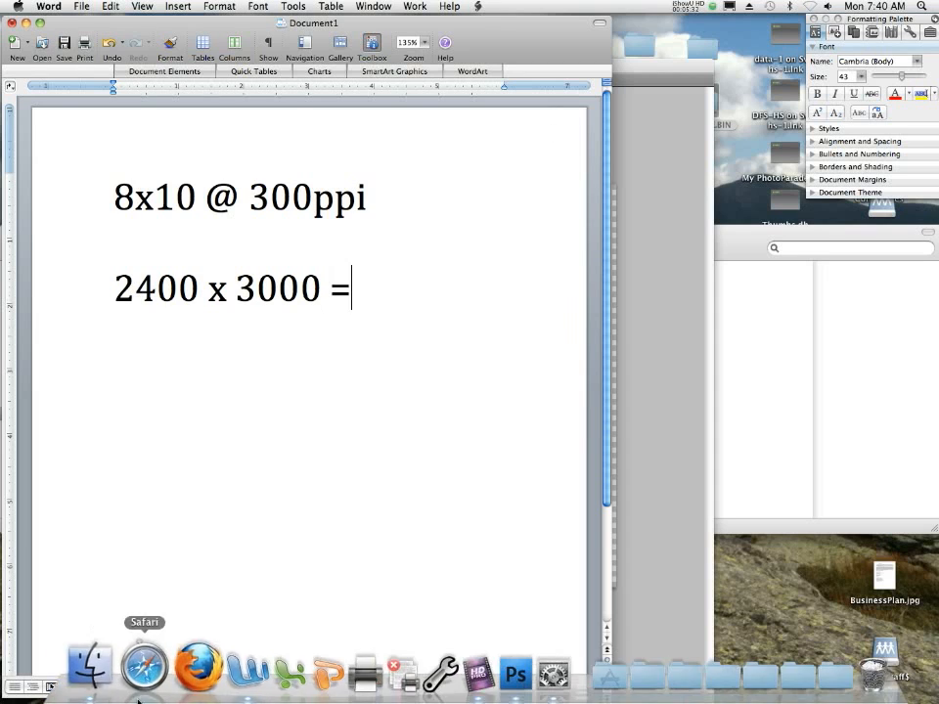
click(98, 665)
scroll(196, 364, up, 8)
scroll(195, 363, up, 10)
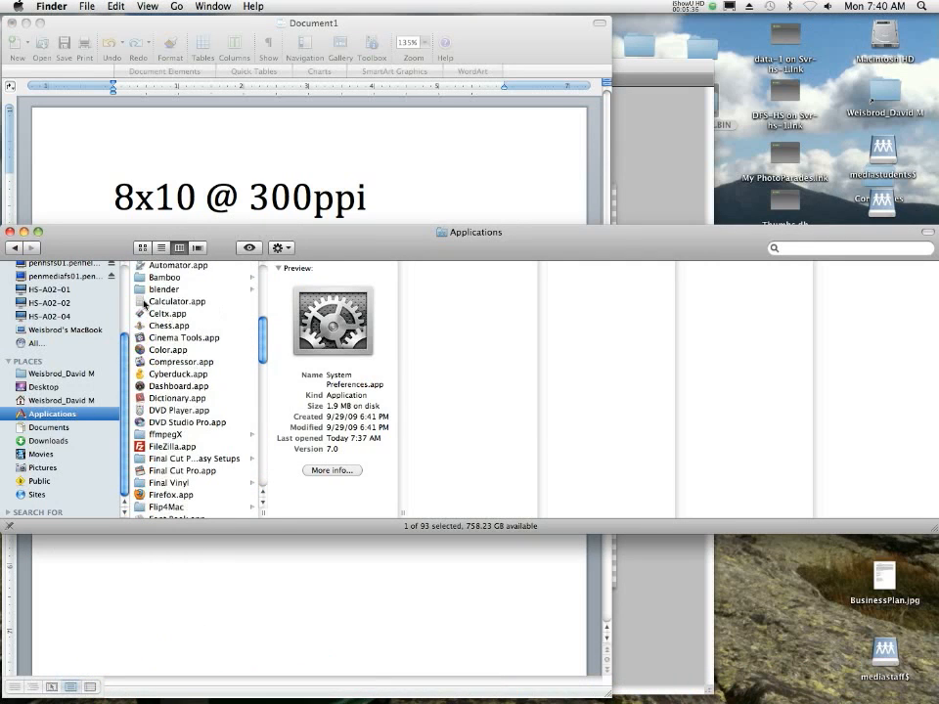
double_click(171, 301)
drag(524, 242, 753, 262)
click(511, 173)
click(746, 235)
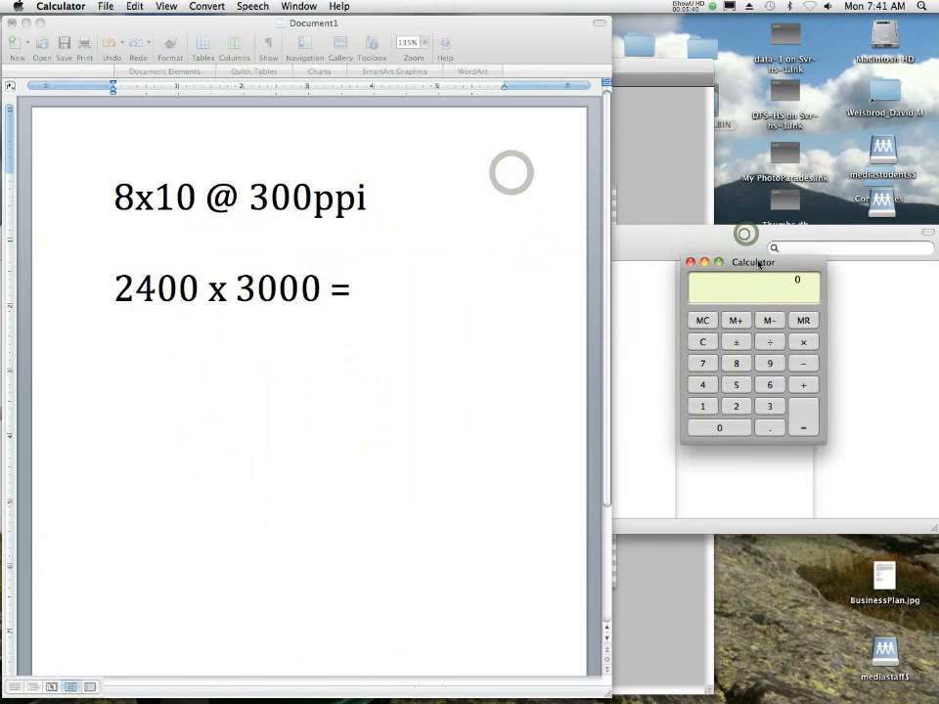
- Multiply 2400 by 3000 in Calculator
text(2400)
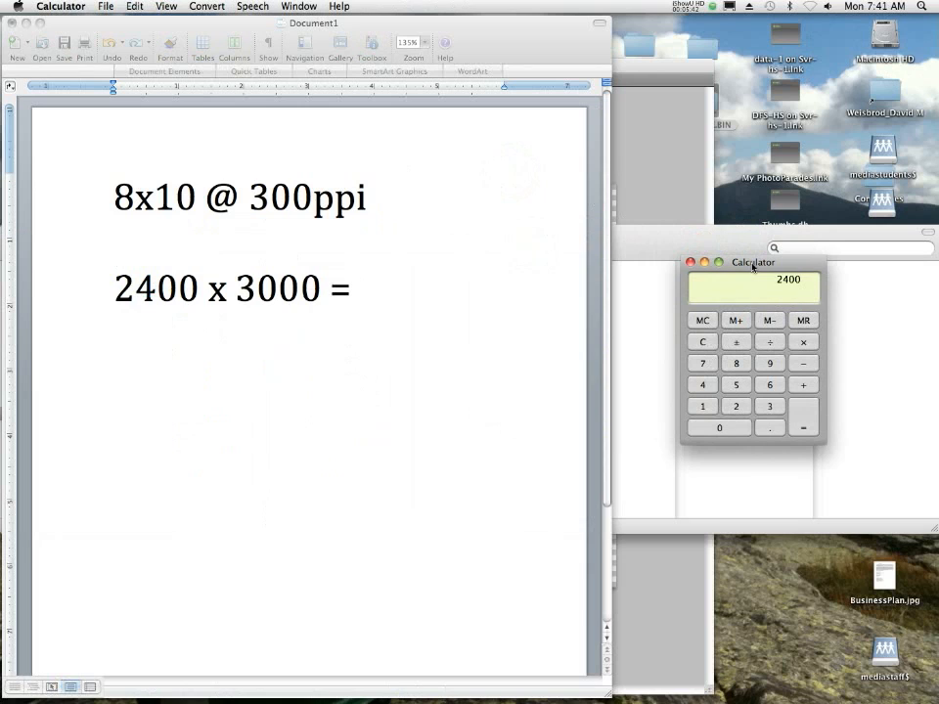
text(*3000)
key(Return)
- Add "7,200,00 pixel" after the equals sign of the multiplication in the Word document
click(442, 293)
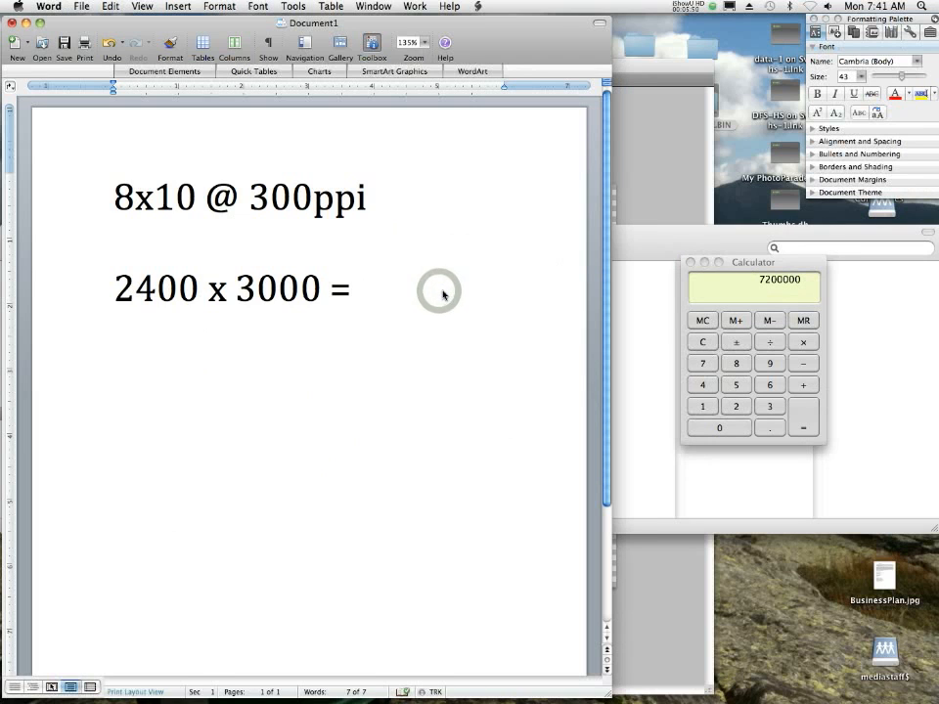
text(7,200)
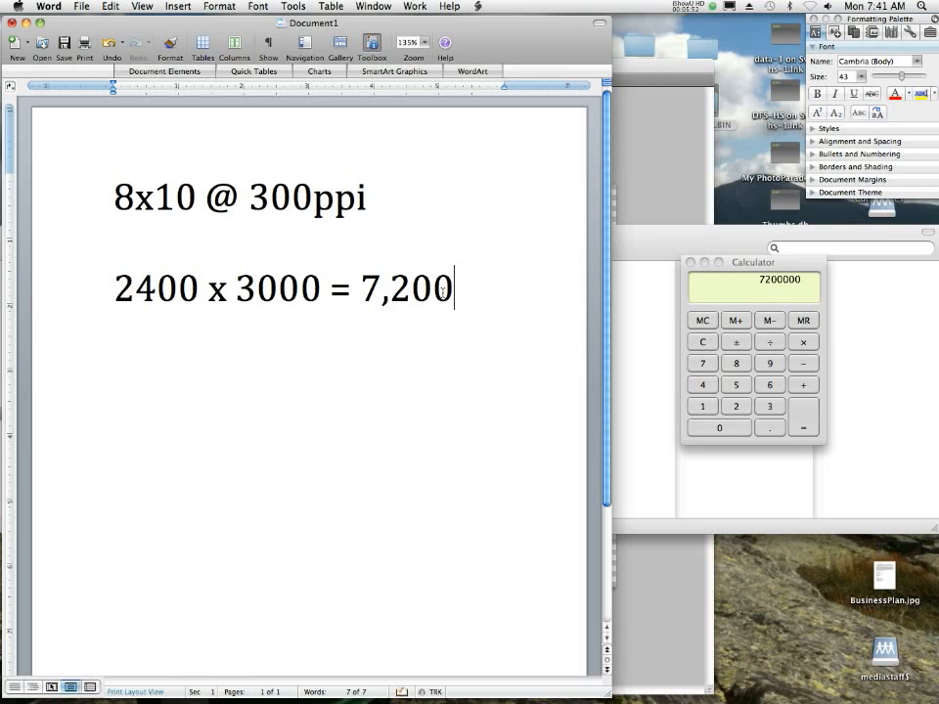
text(,00)
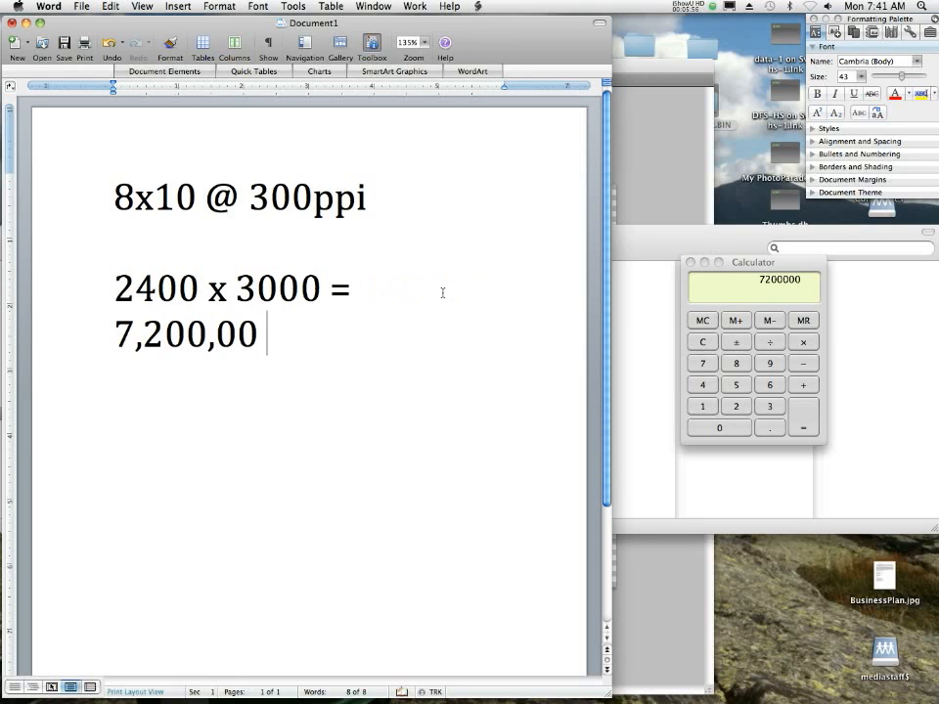
text( pixel)
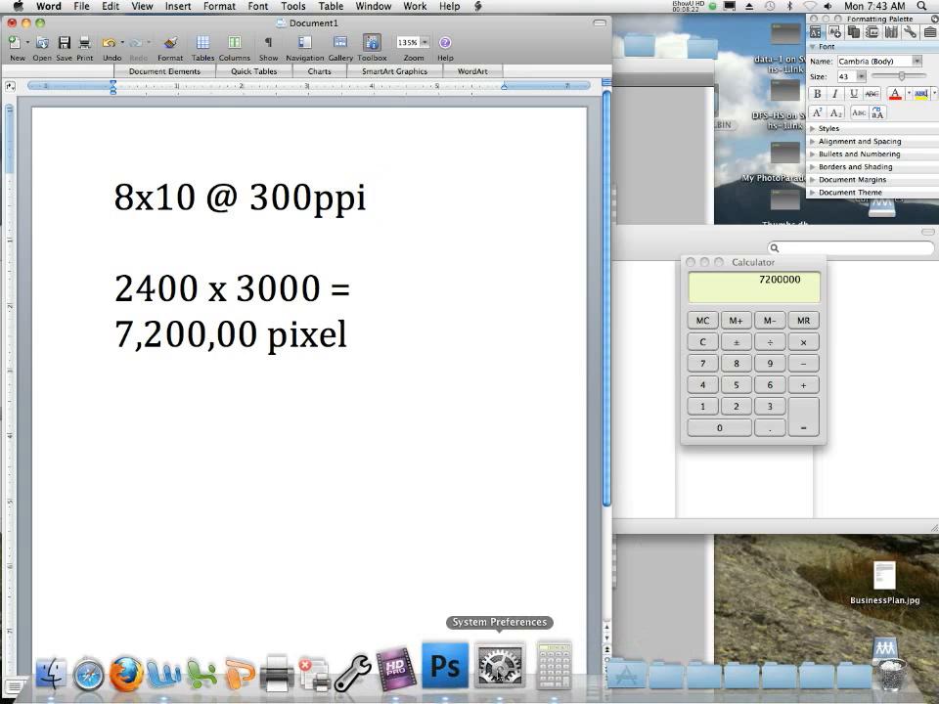
- Open the display resolution settings in System Preferences and multiply the 2560 × 1440 resolution in Calculator
click(499, 671)
click(408, 315)
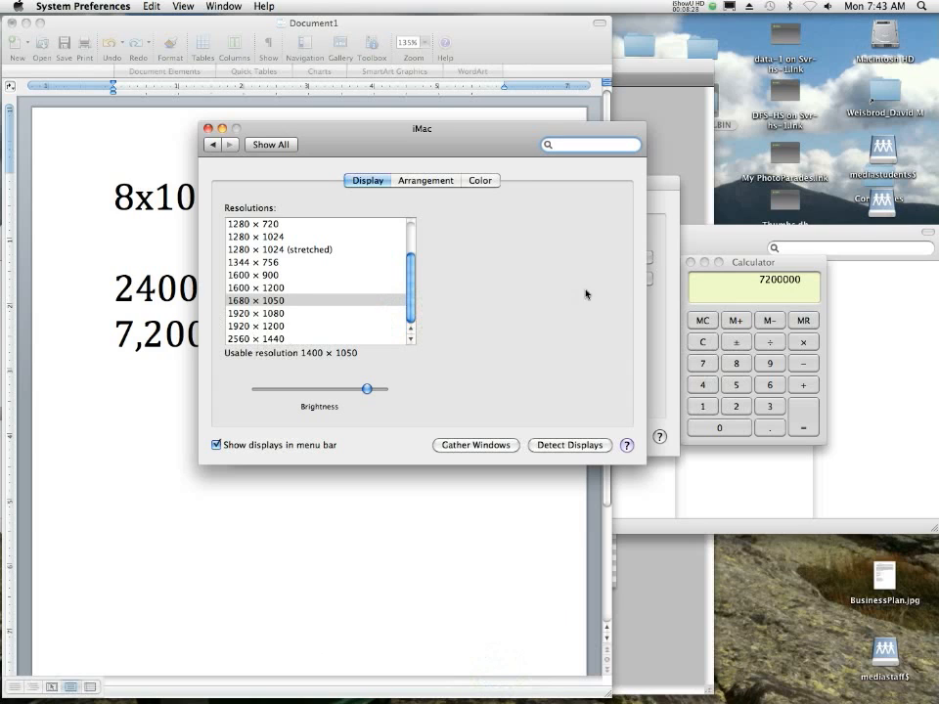
click(739, 269)
key(c)
text(2560)
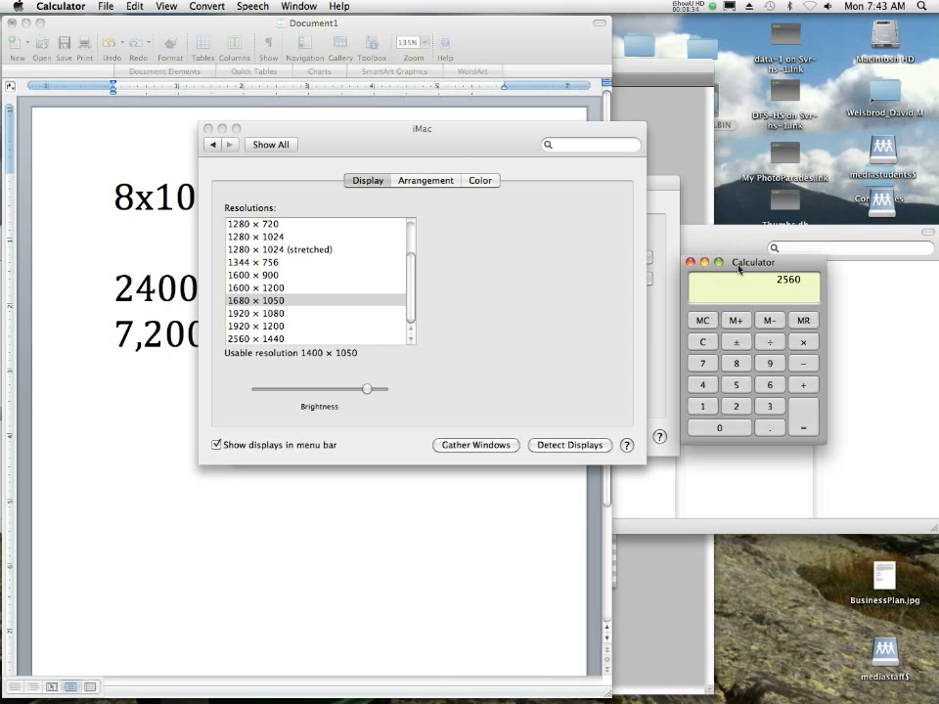
text(*1440=)
- Return to the Word document and write "HDTV =" and "1440 x 1080 =" on separate lines below the 8x10 calculation
click(544, 524)
click(419, 414)
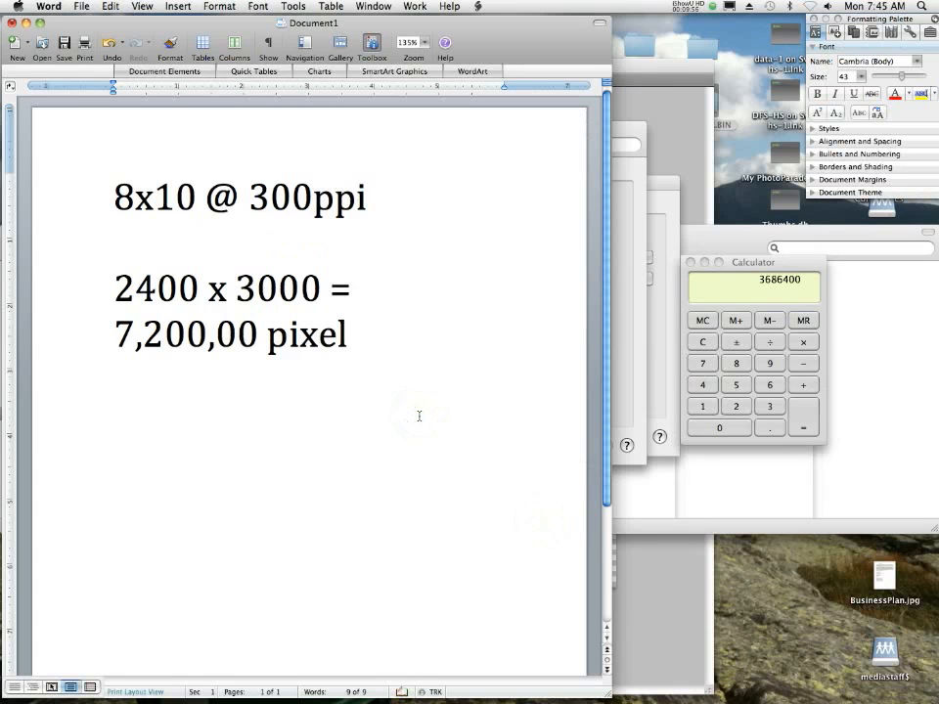
text(HDTV =)
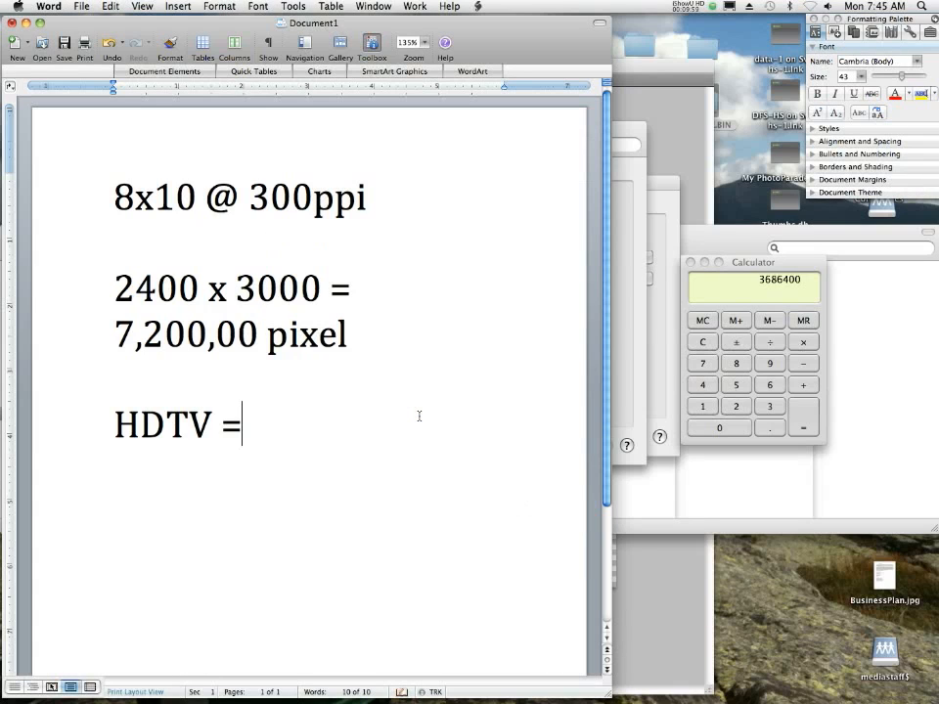
key(Return)
text(10)
key(BackSpace)
text(440)
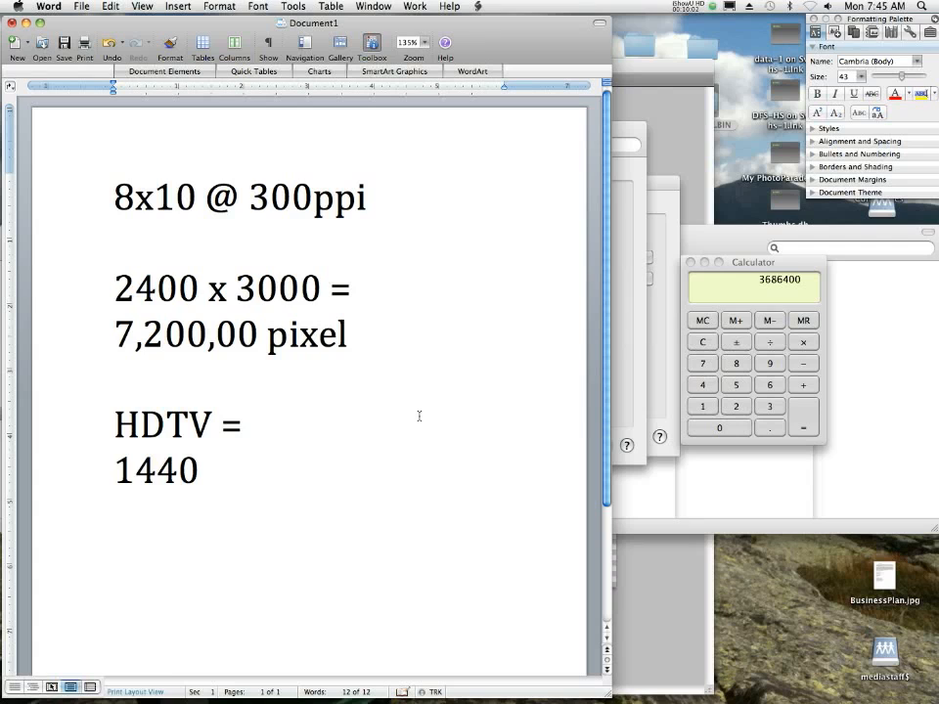
text( x 1080 =)
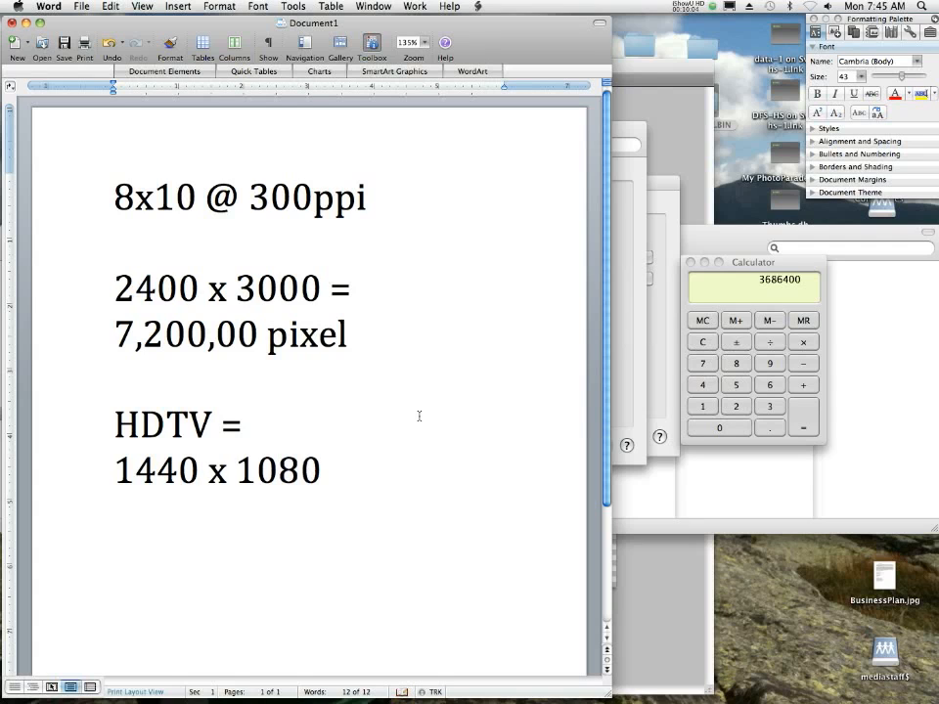
- Clear Calculator and multiply 1440 by 1080
click(761, 265)
key(Escape)
text(1440)
key(asterisk)
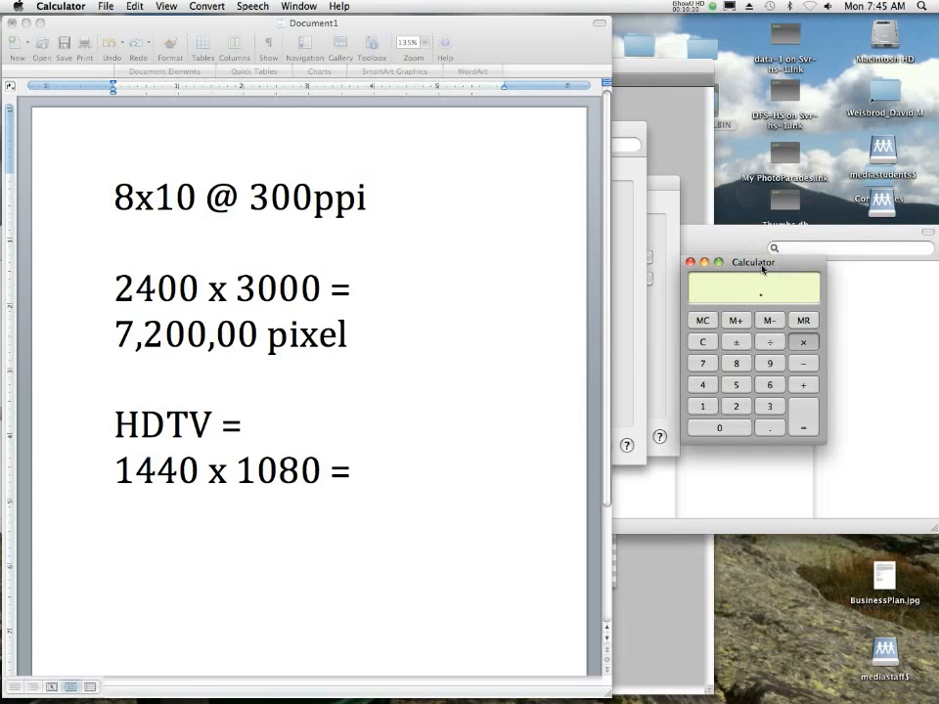
text(1080)
key(Return)
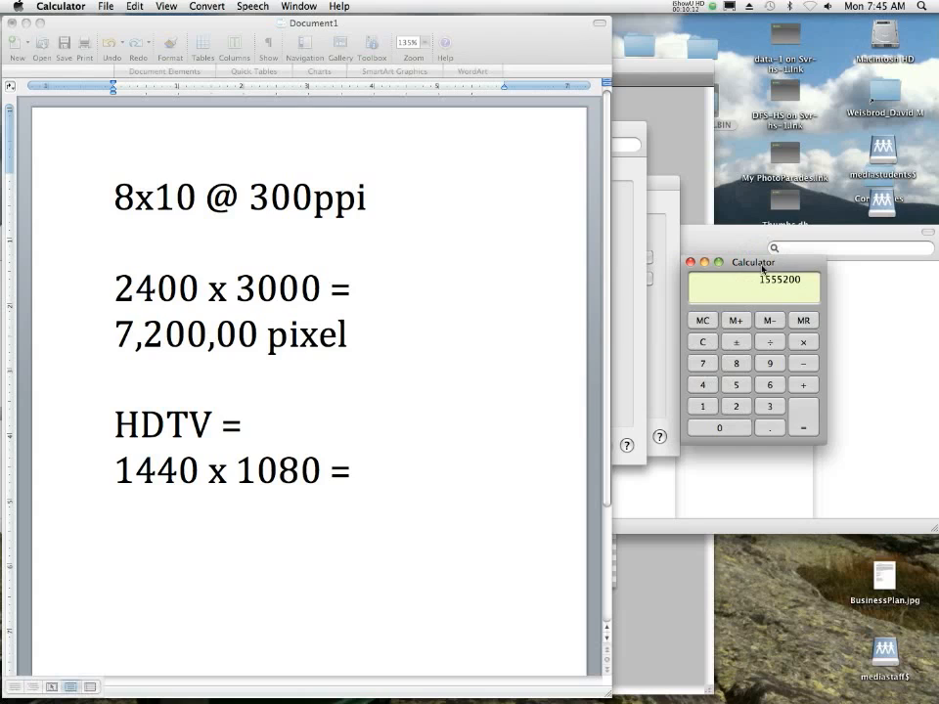
- Add "1,555,200" after the equals sign of the HDTV multiplication in the Word document
click(362, 486)
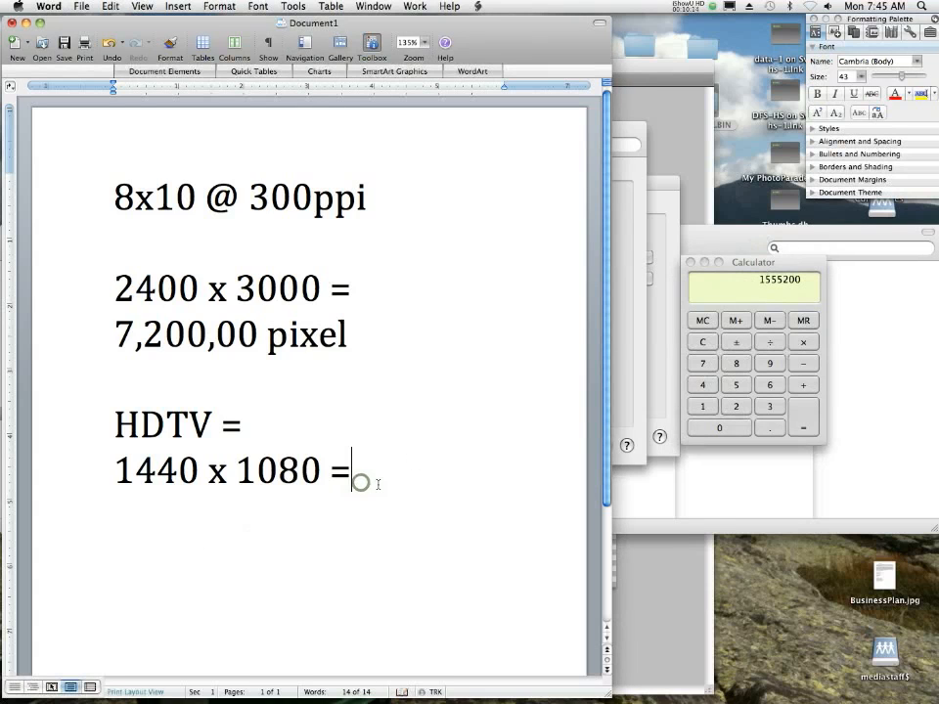
text(1,55)
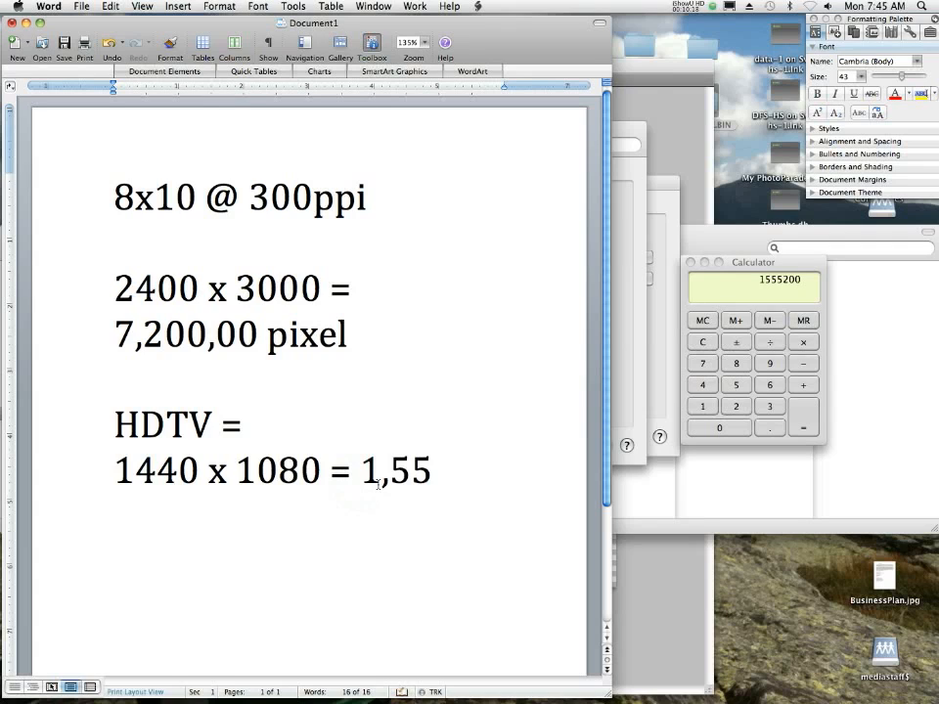
text(5,200)
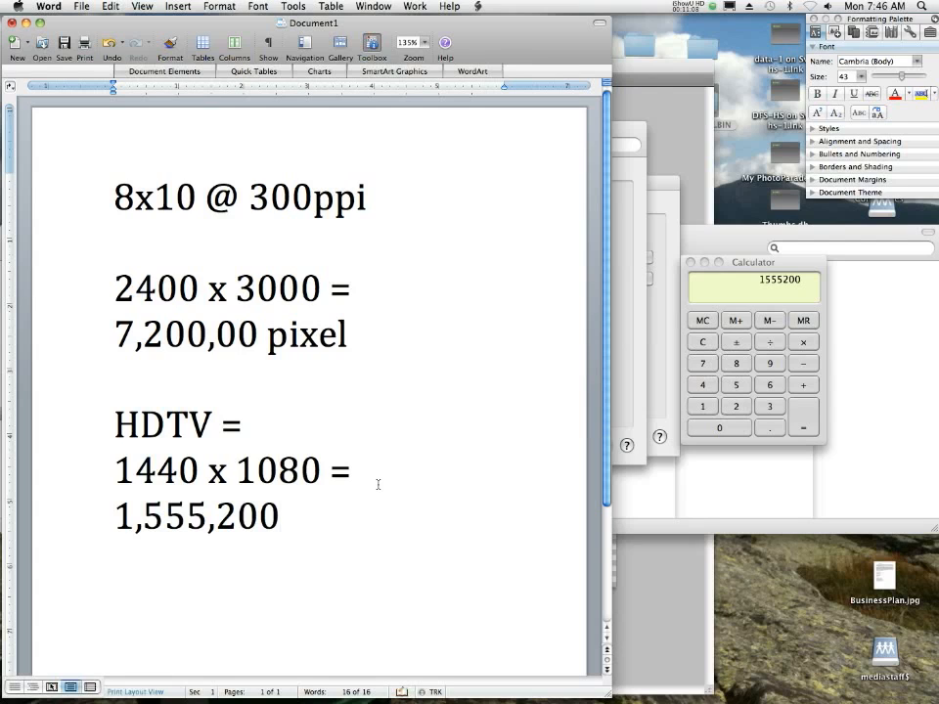
- Below the HDTV result, leave a blank line and write "Movie Poster =" followed by "20x30 @ 300ppi" on the next line
key(Return)
key(Return)
text(Movie P)
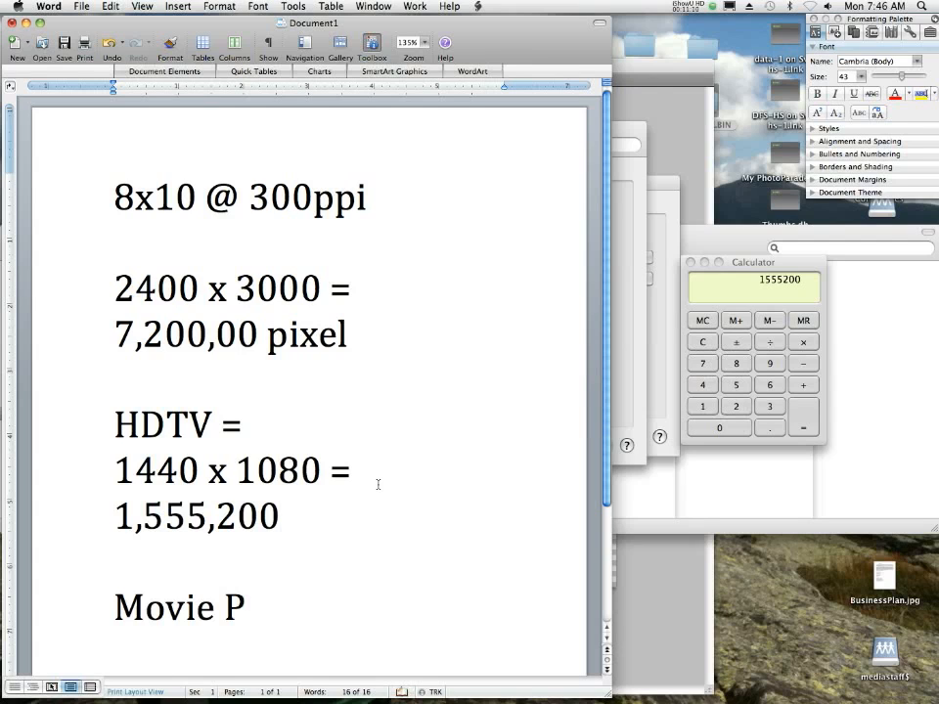
text(oster =)
key(Return)
text(20x30 )
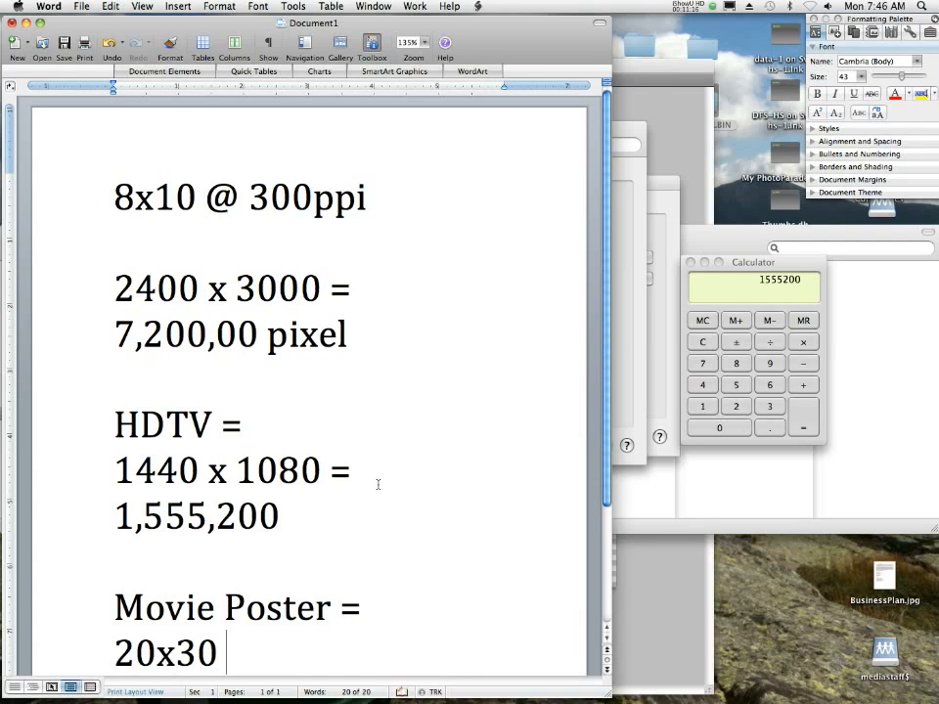
text(@ 300pp)
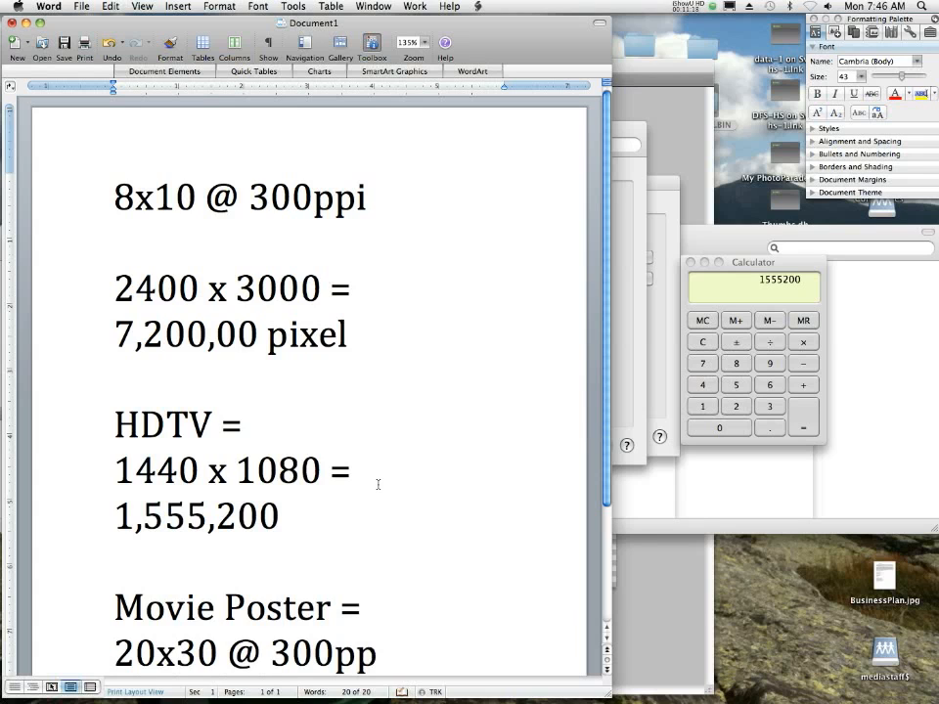
text(i)
key(Return)
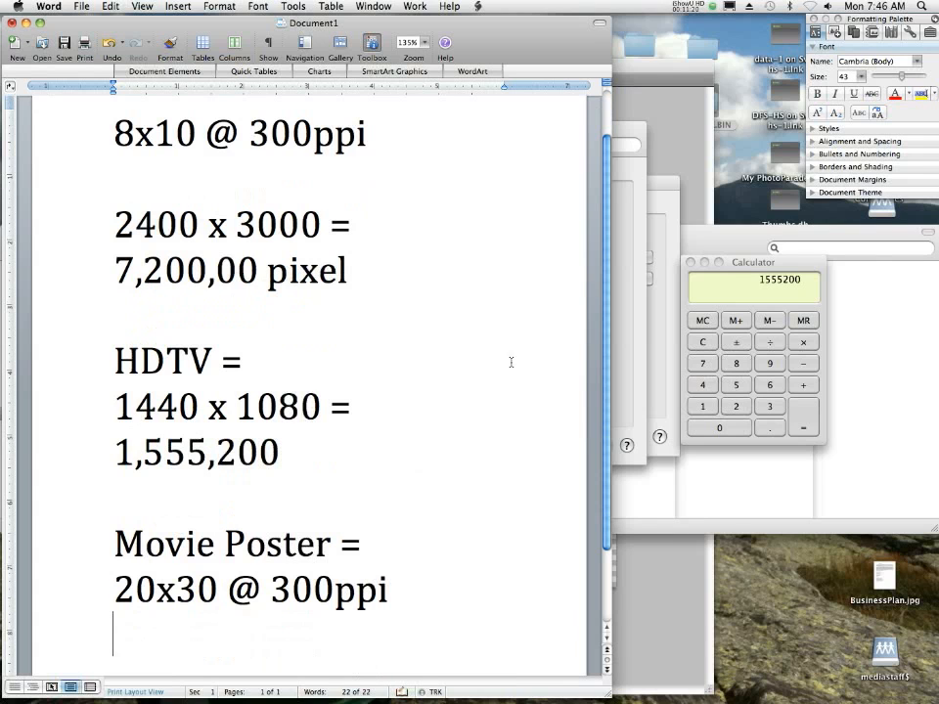
- Clear Calculator and write "6000 x 9000 =" below the movie poster's 20x30 line in the Word document
click(807, 291)
key(Escape)
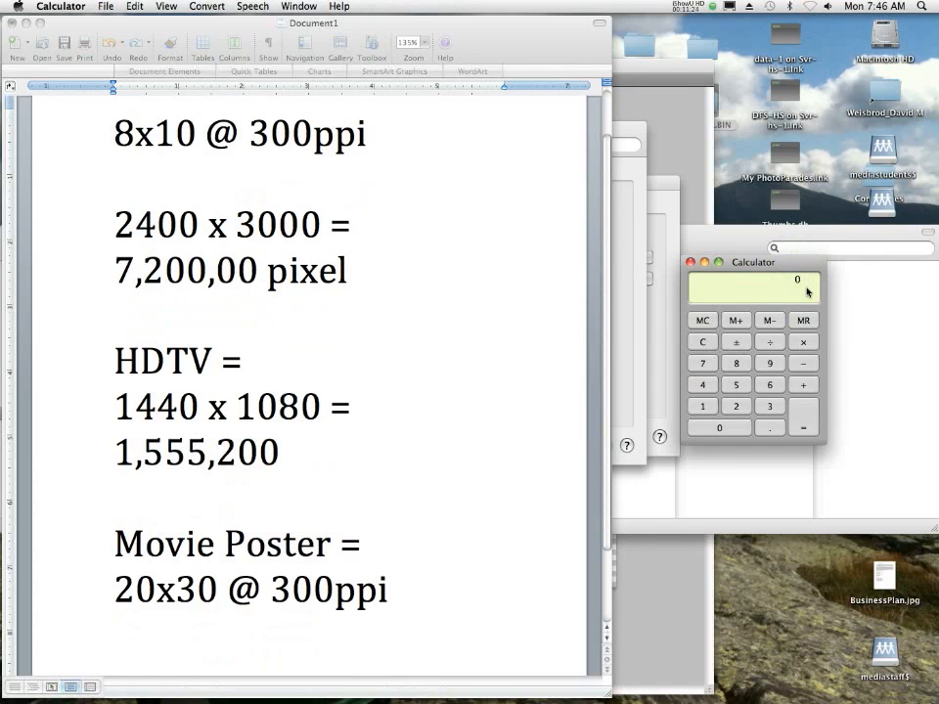
click(156, 639)
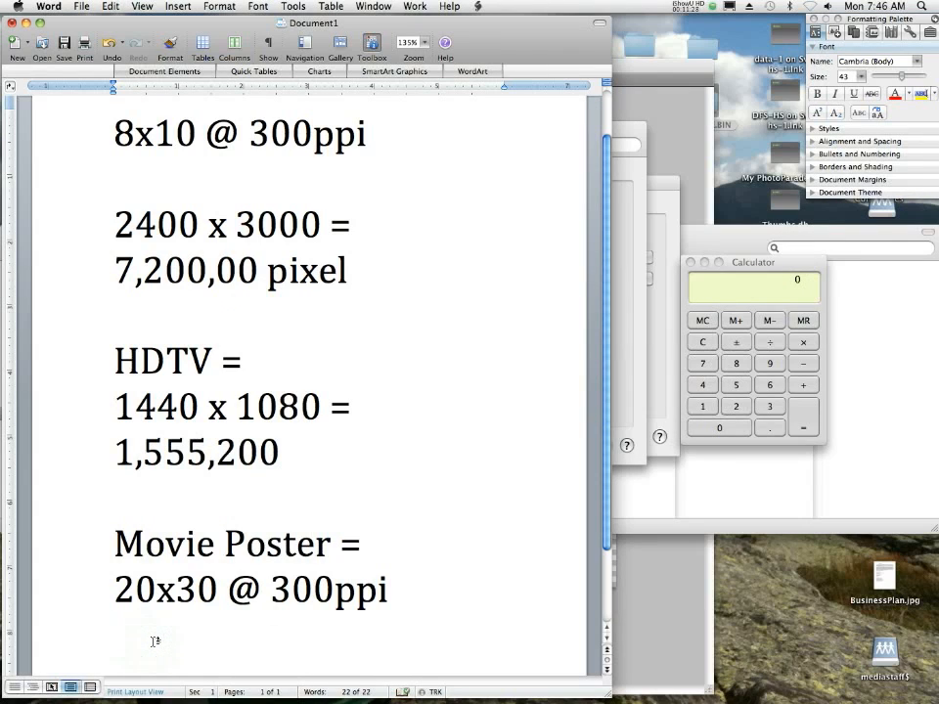
text(6,)
key(BackSpace)
text(000 x )
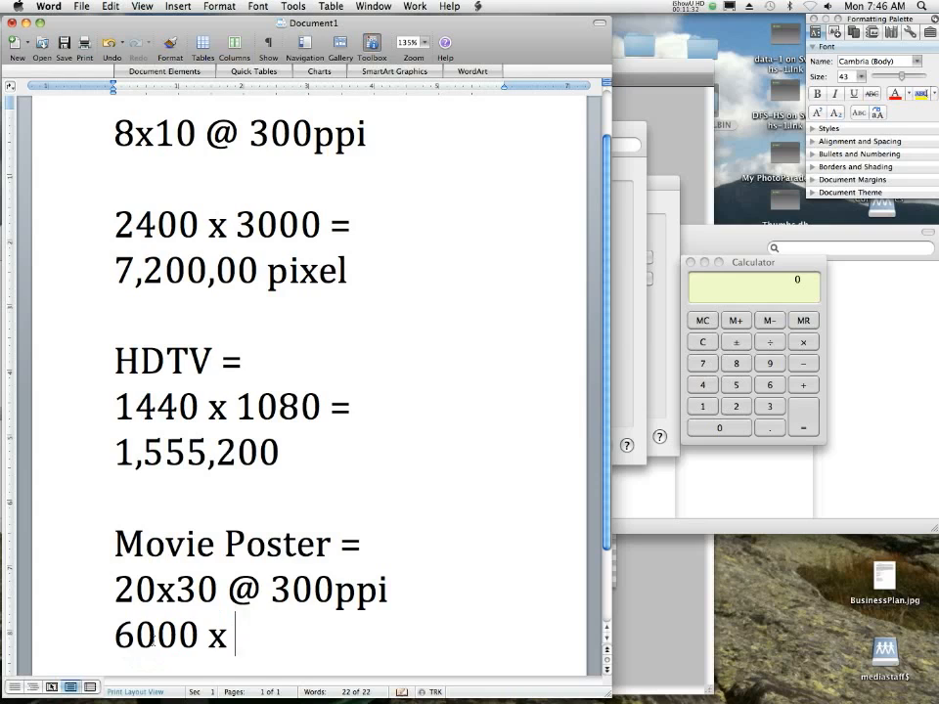
text(90)
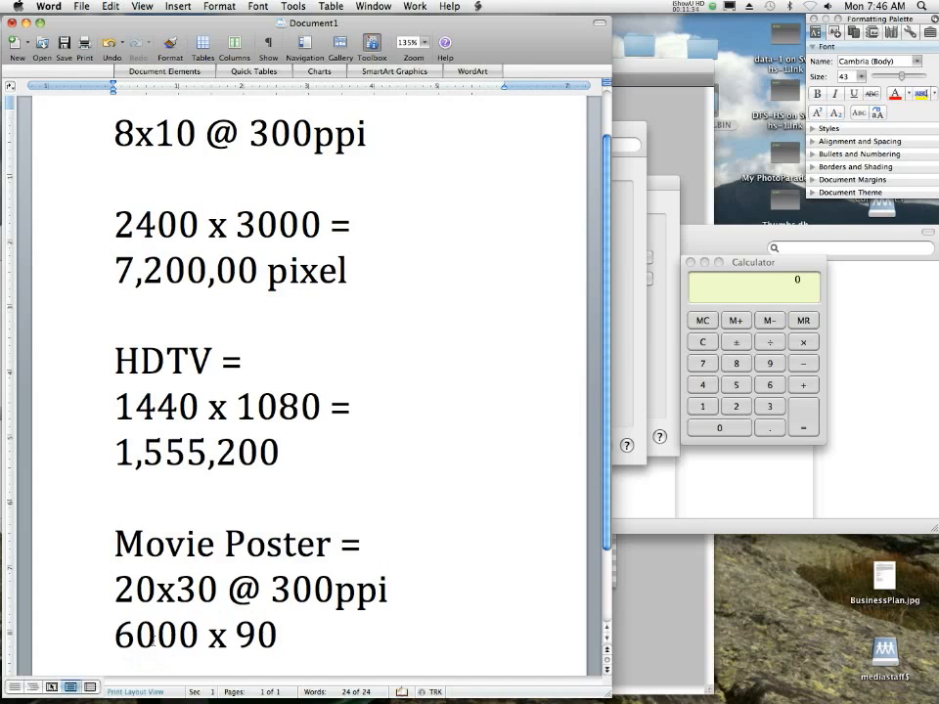
text(00 =)
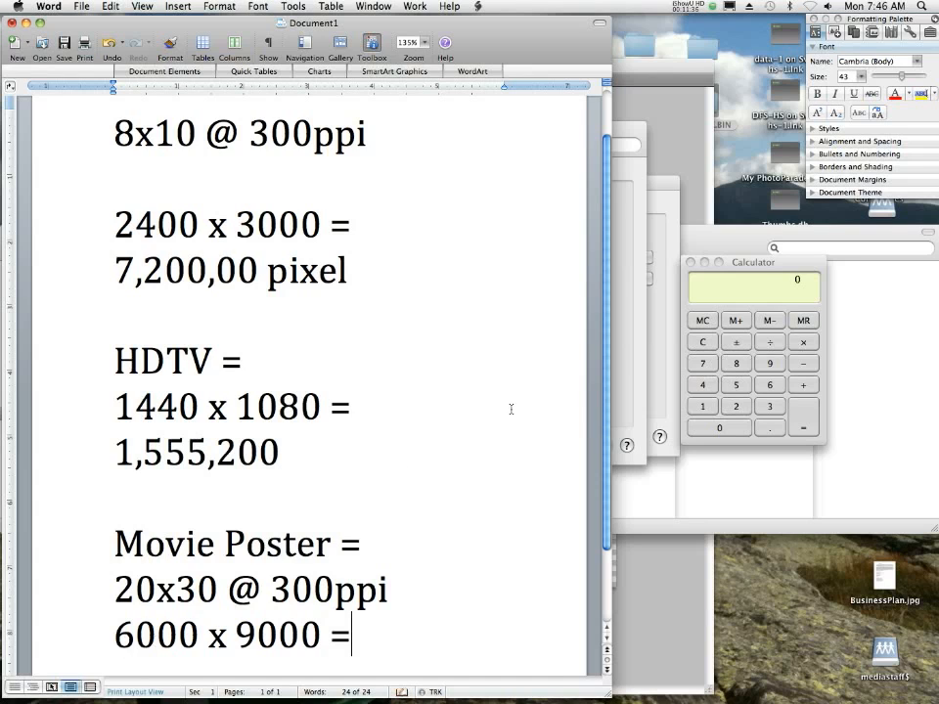
- Multiply 6000 by 9000 in Calculator
click(766, 270)
text(6000)
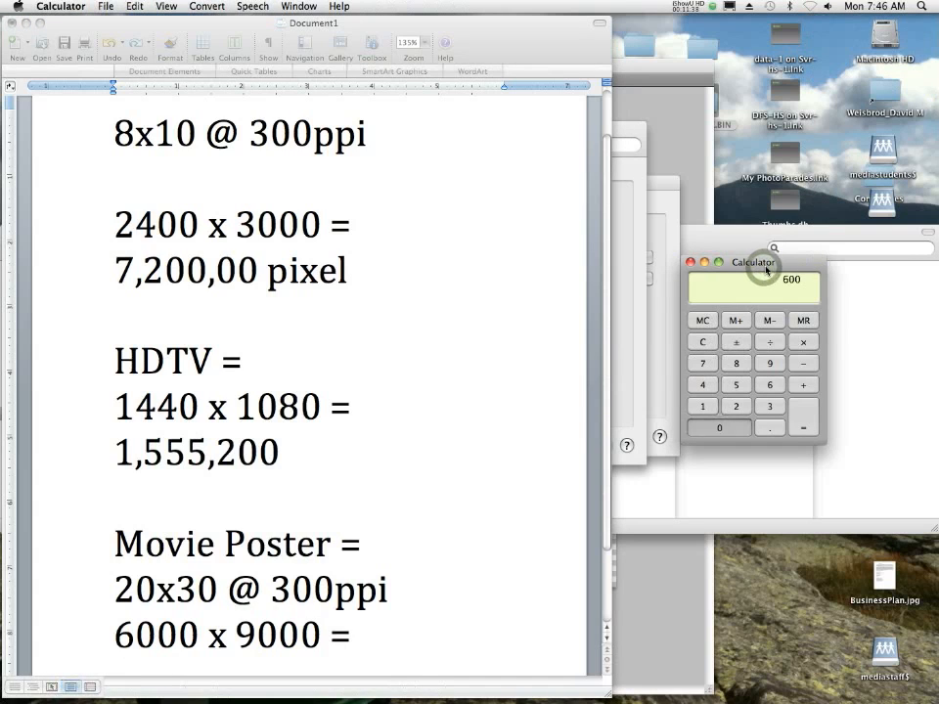
text(*9000)
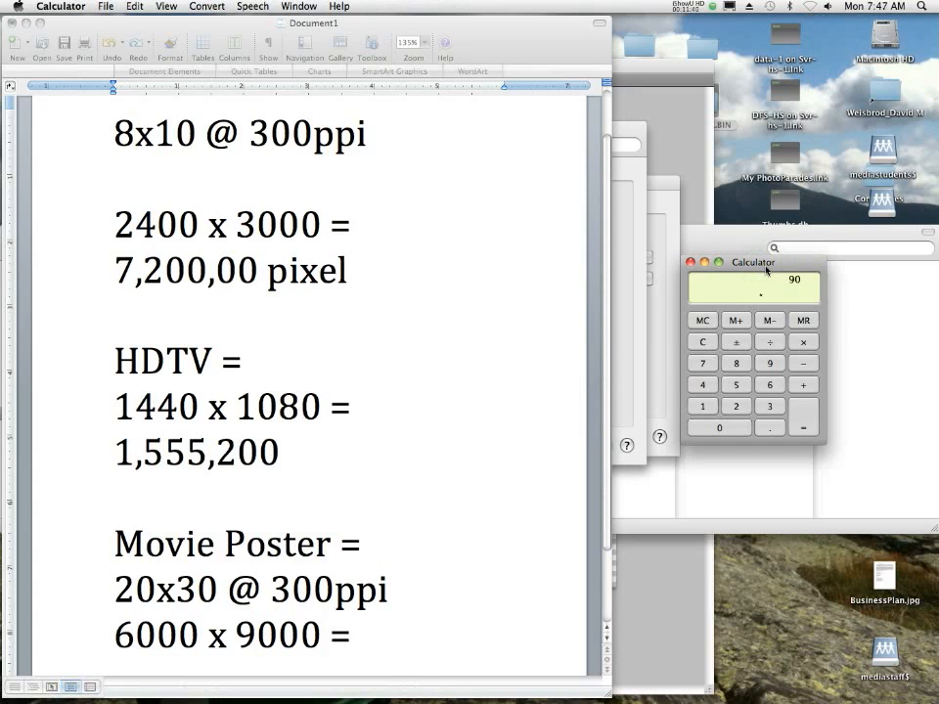
key(Return)
- Add "54,000,00 pixels" after the equals sign of the movie poster multiplication in the Word document
click(459, 612)
click(457, 612)
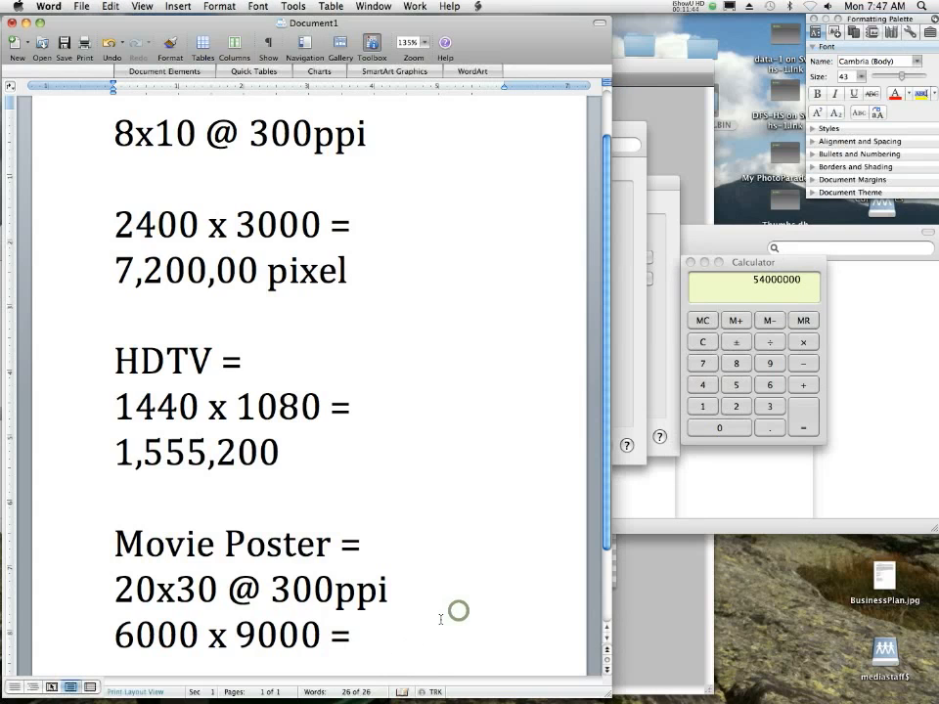
text(54,000,00)
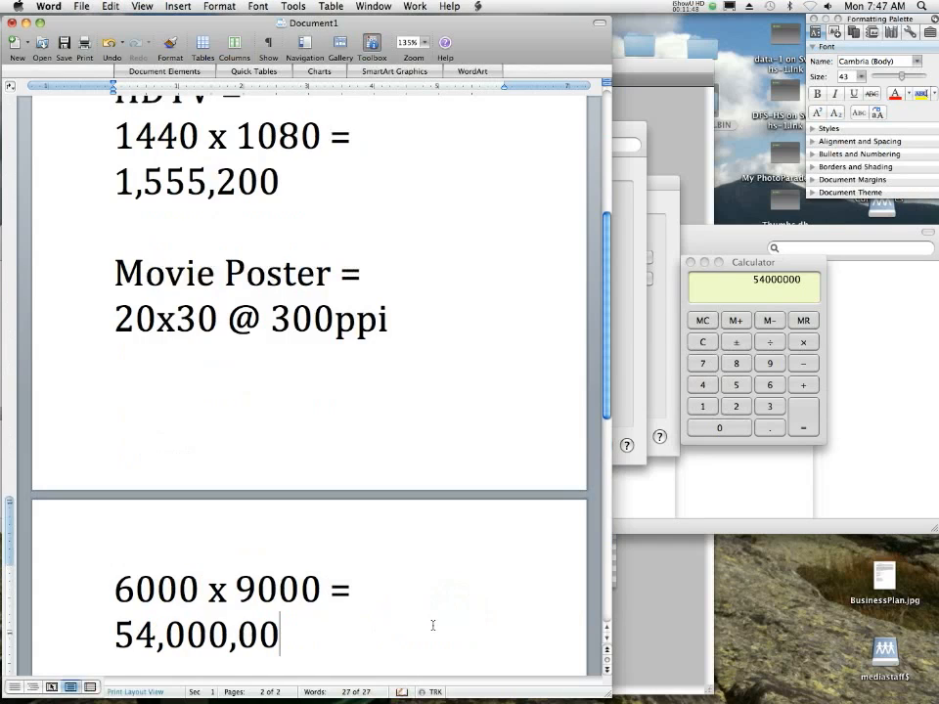
text( pix)
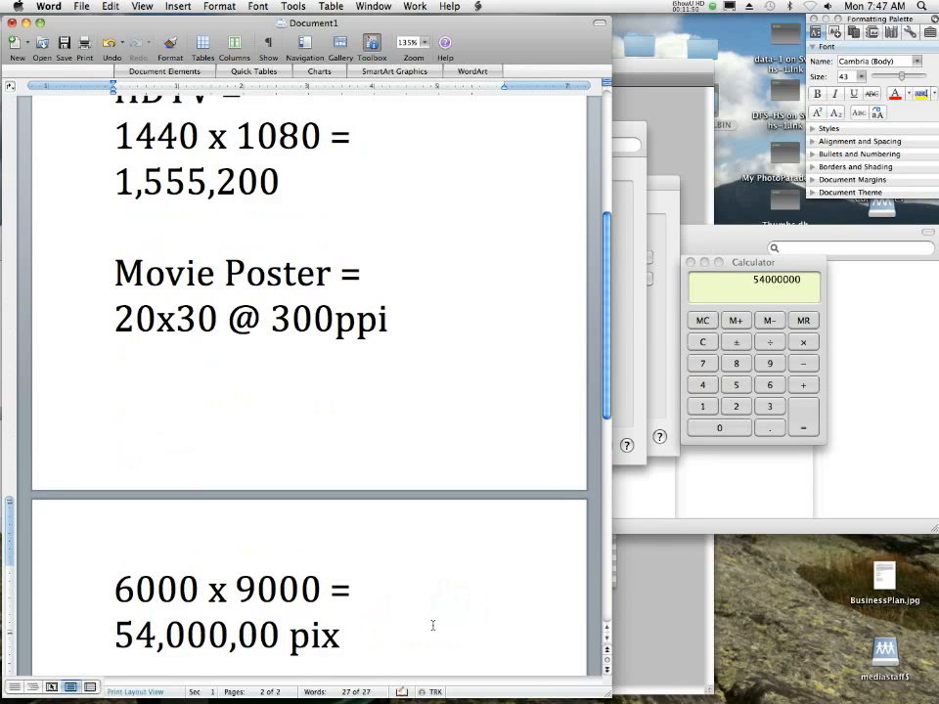
text(els)
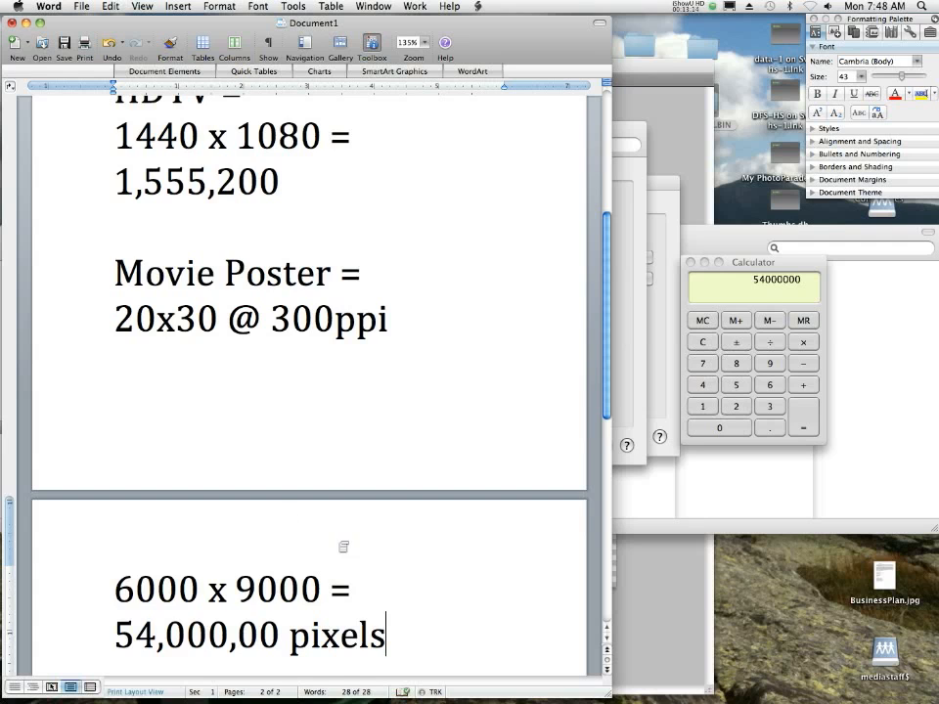
scroll(233, 498, up, 5)
scroll(233, 459, down, 2)
scroll(233, 458, up, 2)
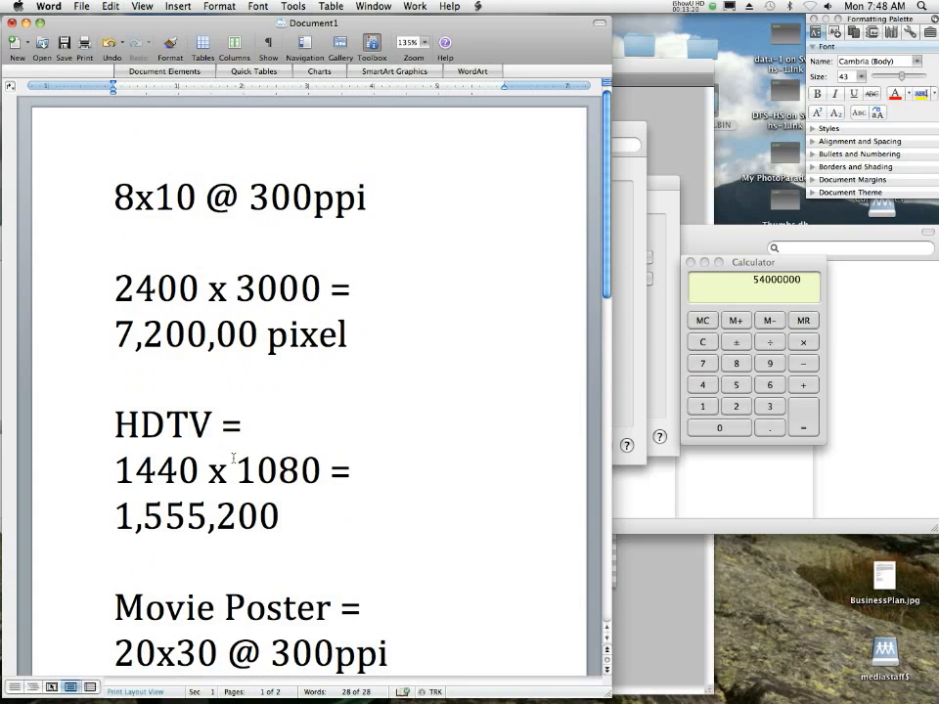
- Switch to Safari and search Google Images for "mountains"
mouse_move(109, 701)
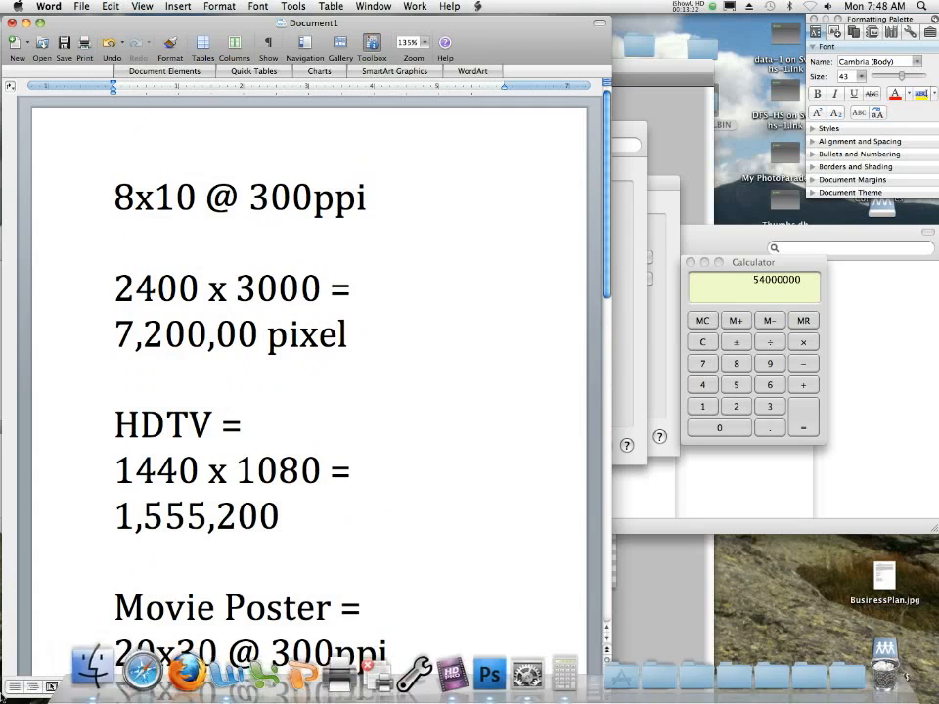
click(121, 667)
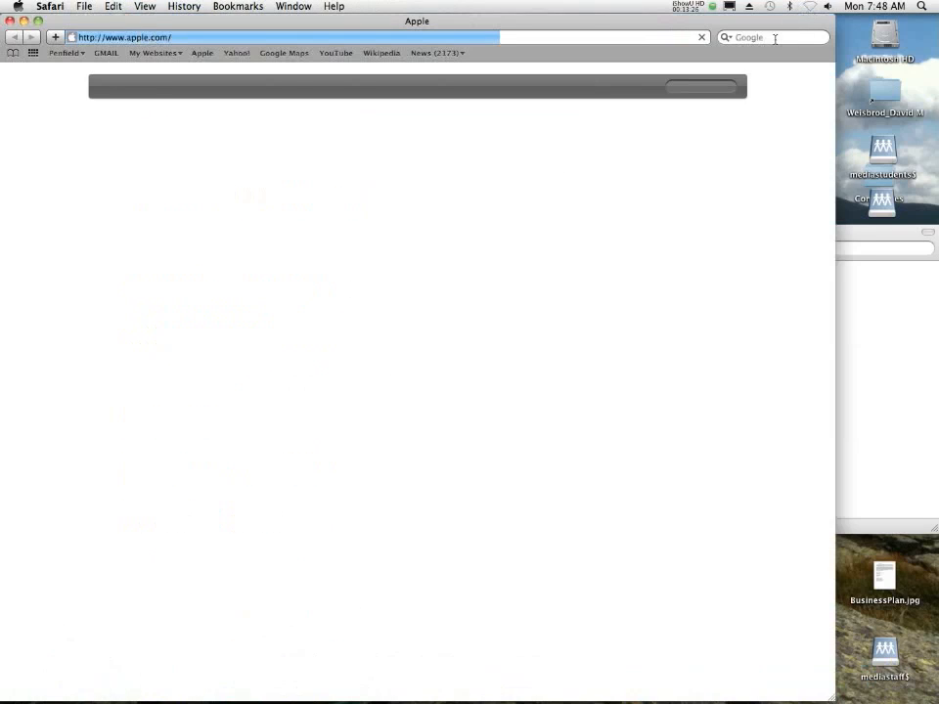
click(772, 37)
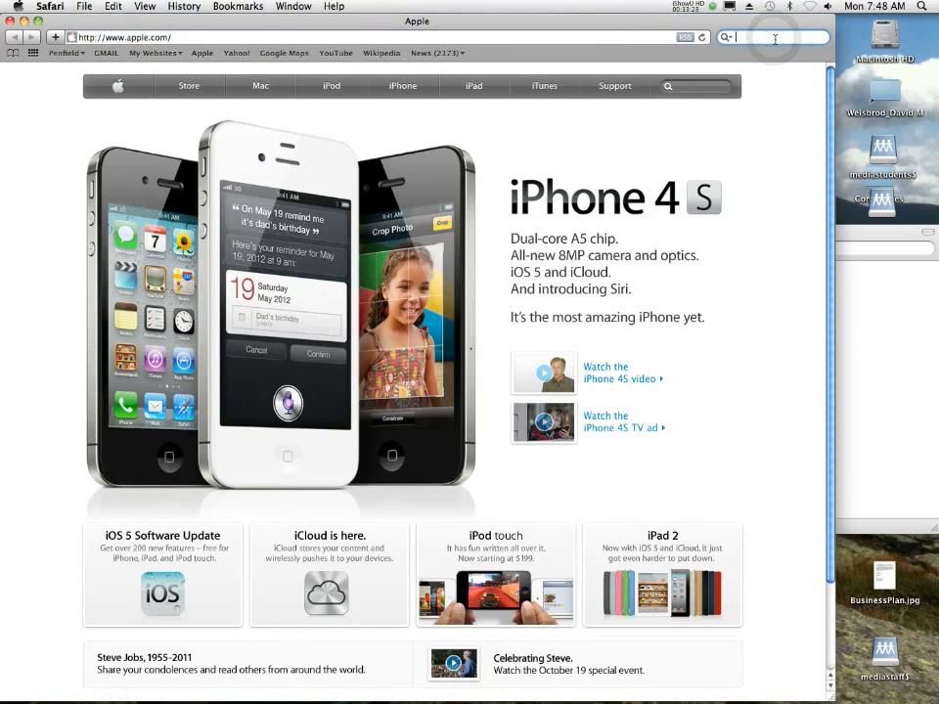
text(mountains)
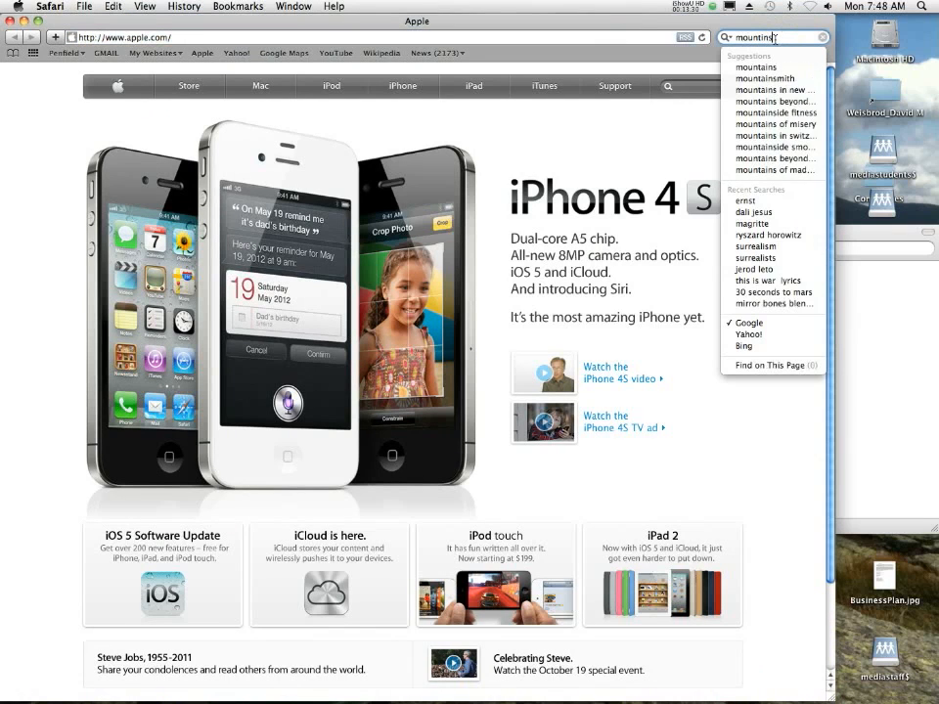
key(BackSpace)
key(BackSpace)
key(BackSpace)
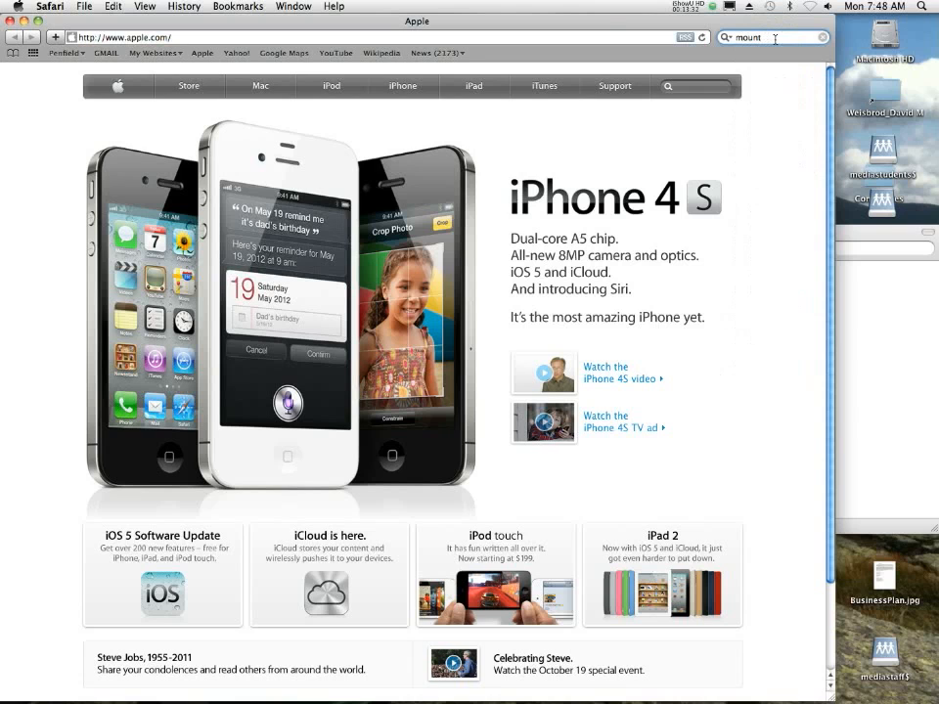
text(ains)
key(Return)
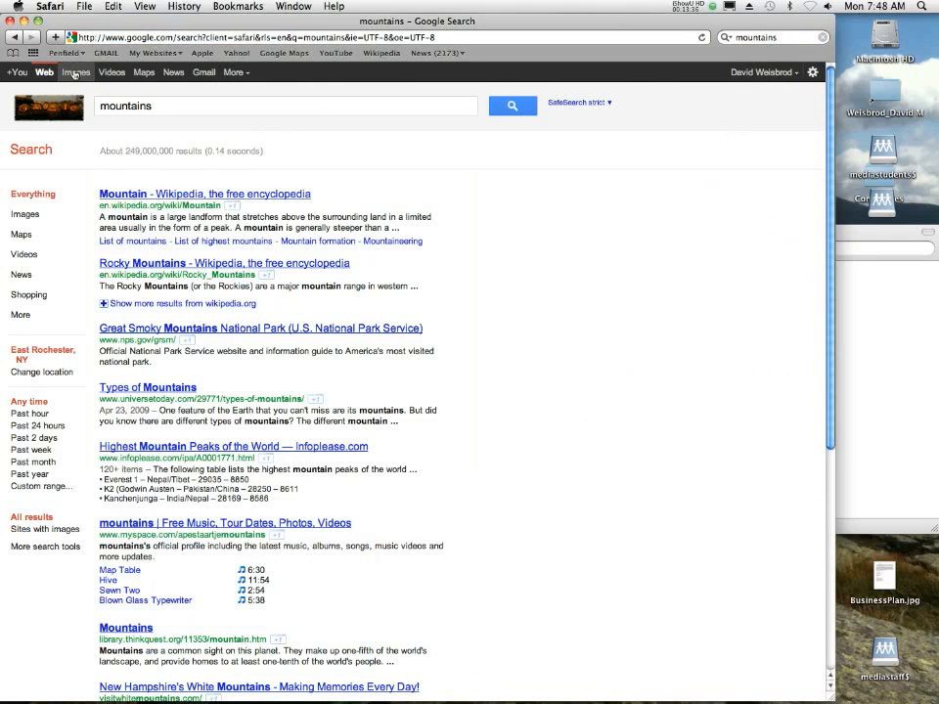
click(75, 71)
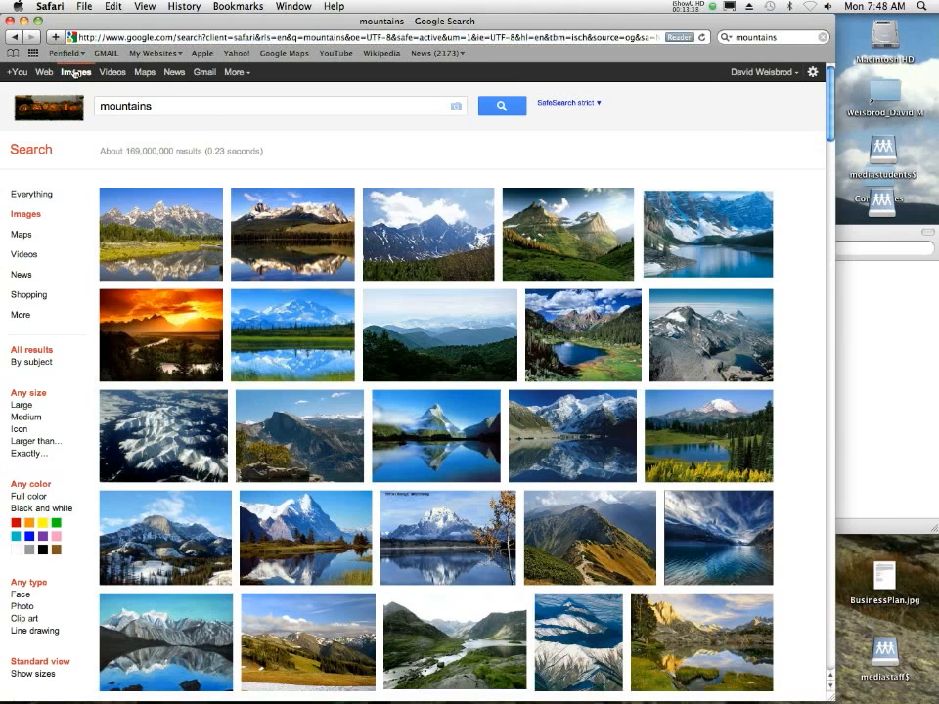
mouse_move(252, 259)
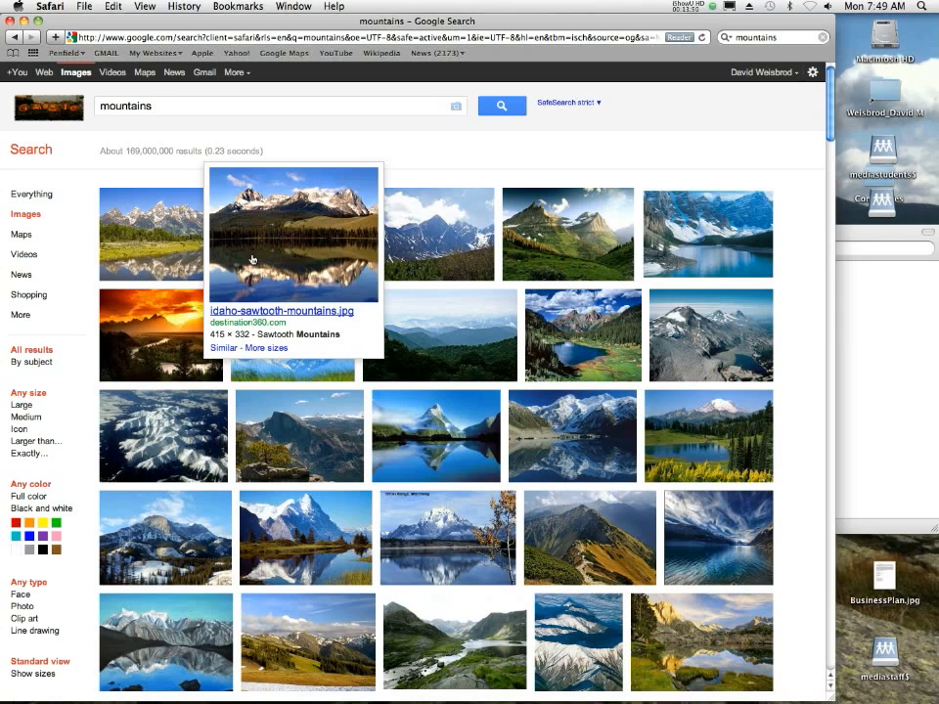
- Open the Sawtooth Mountains search result at full size and save it to the Desktop as idaho-sawtooth-mountains.jpg
click(294, 243)
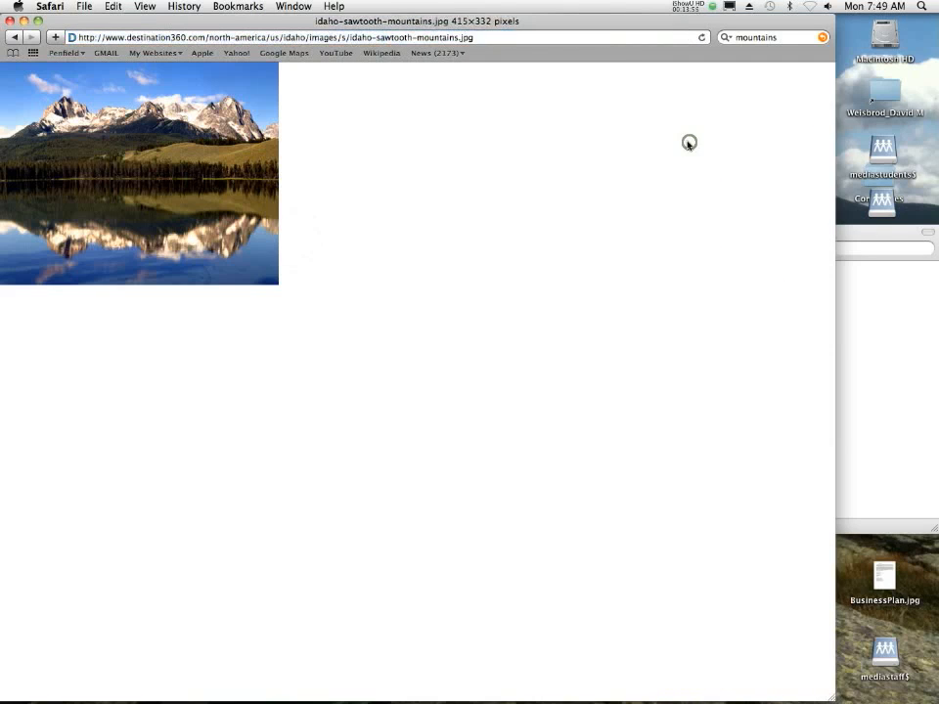
click(684, 143)
right_click(107, 99)
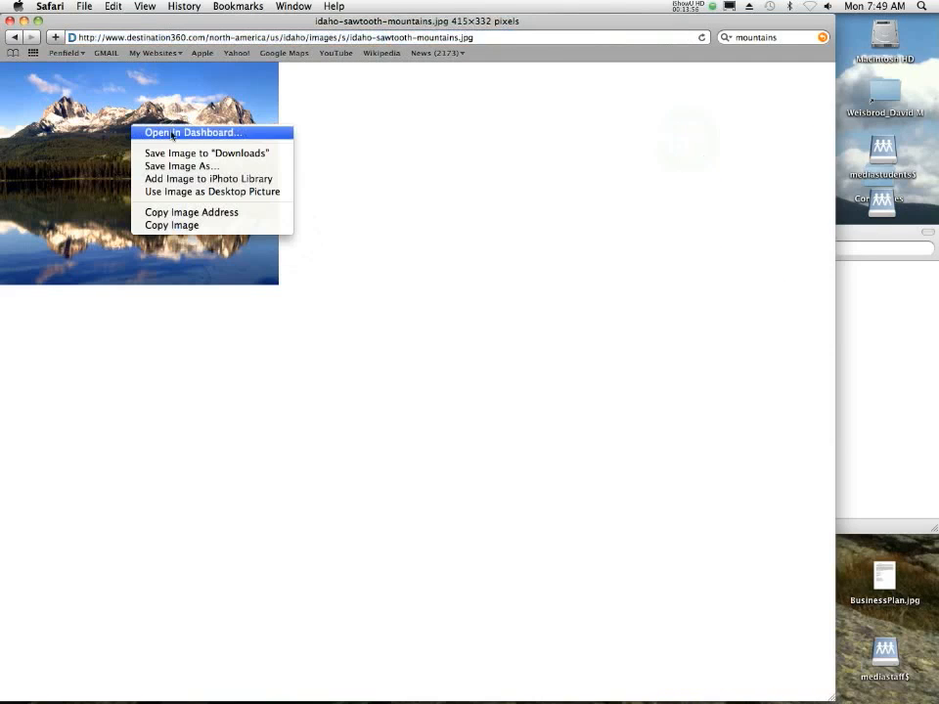
click(220, 164)
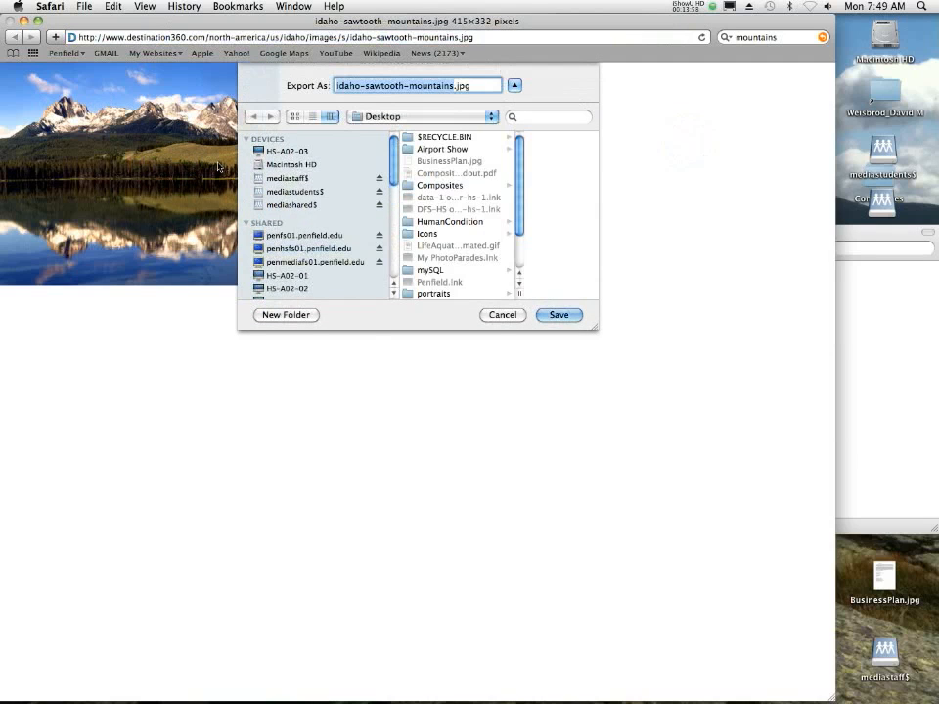
click(568, 316)
- Clear the Safari and Word windows from view and close the iMac display preferences window
click(10, 19)
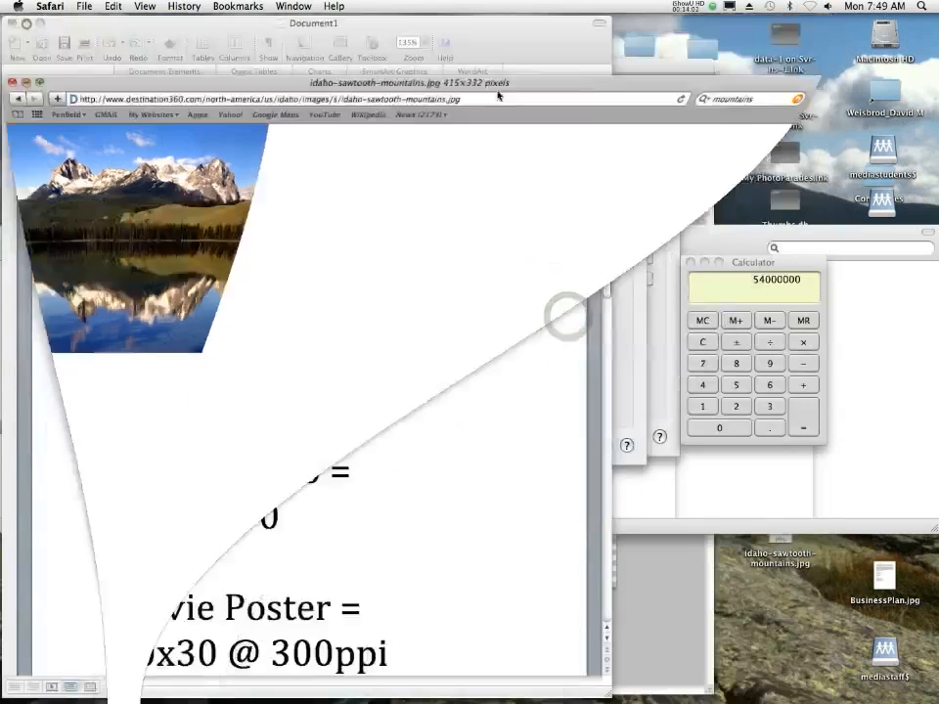
click(472, 39)
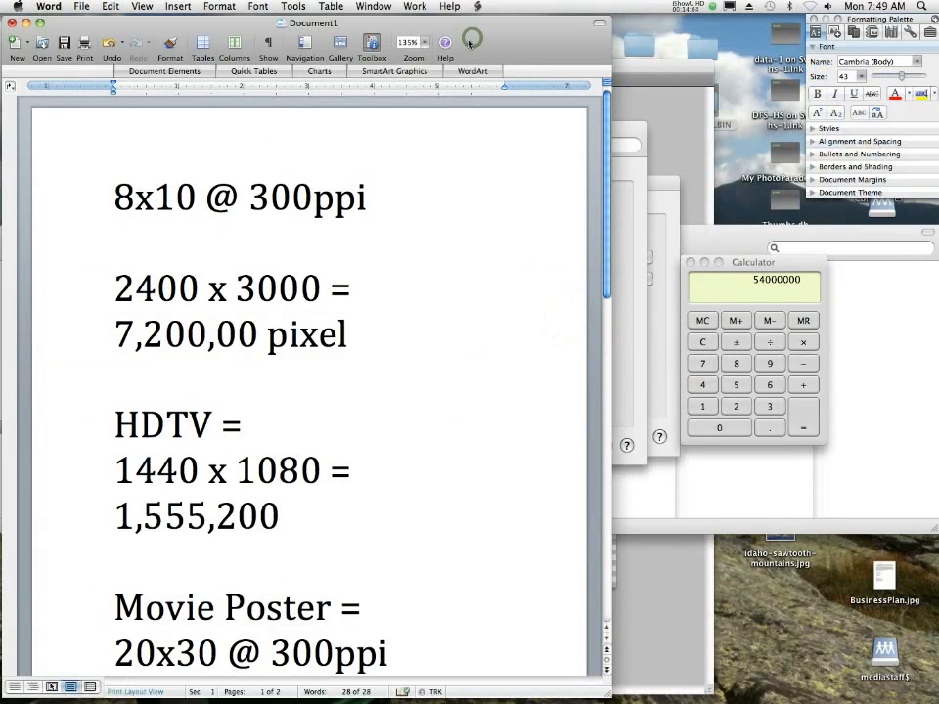
key(super+q)
click(258, 124)
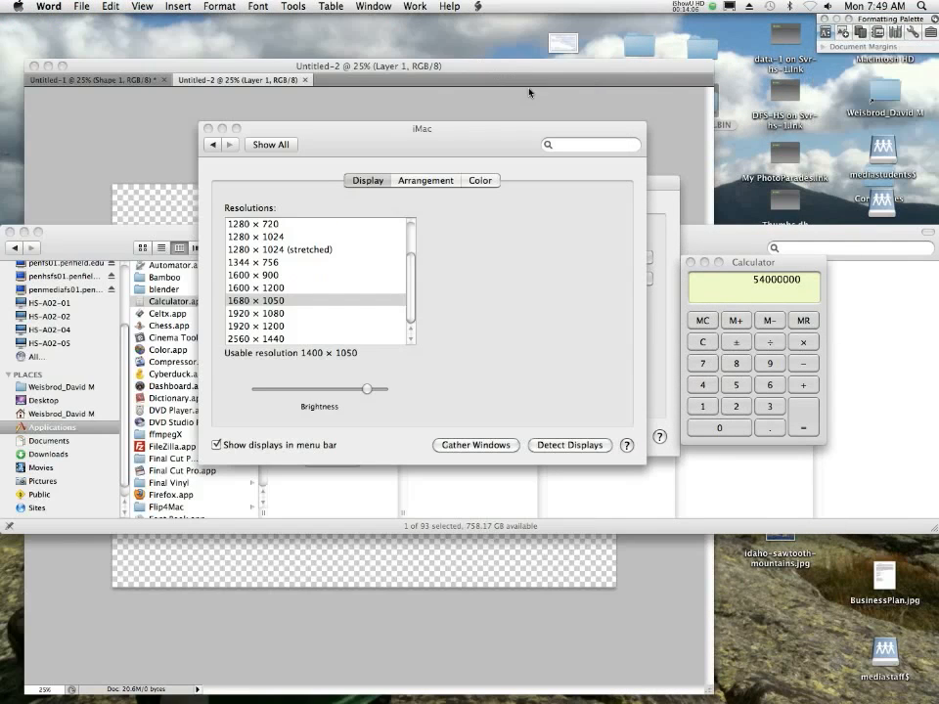
click(208, 128)
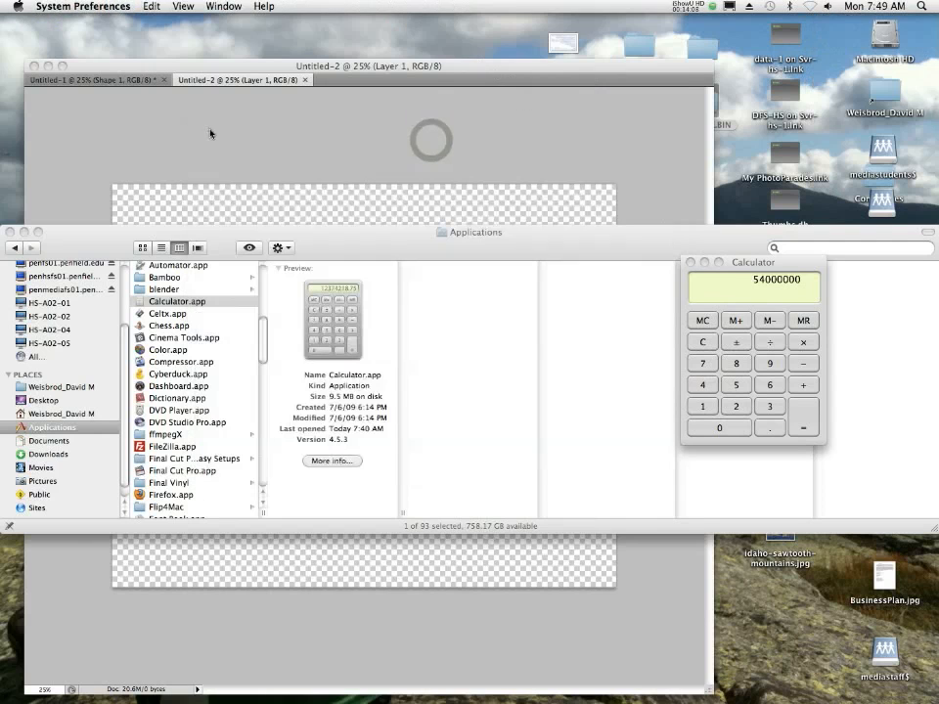
- Open idaho-sawtooth-mountains.jpg from the Desktop folder in Photoshop
click(443, 254)
click(43, 400)
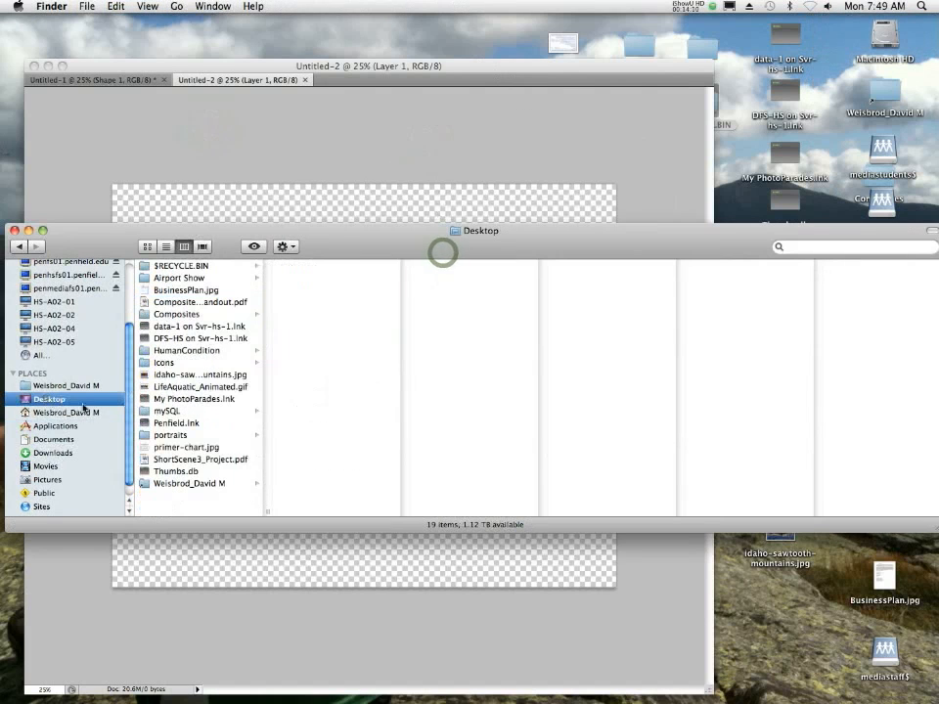
click(196, 378)
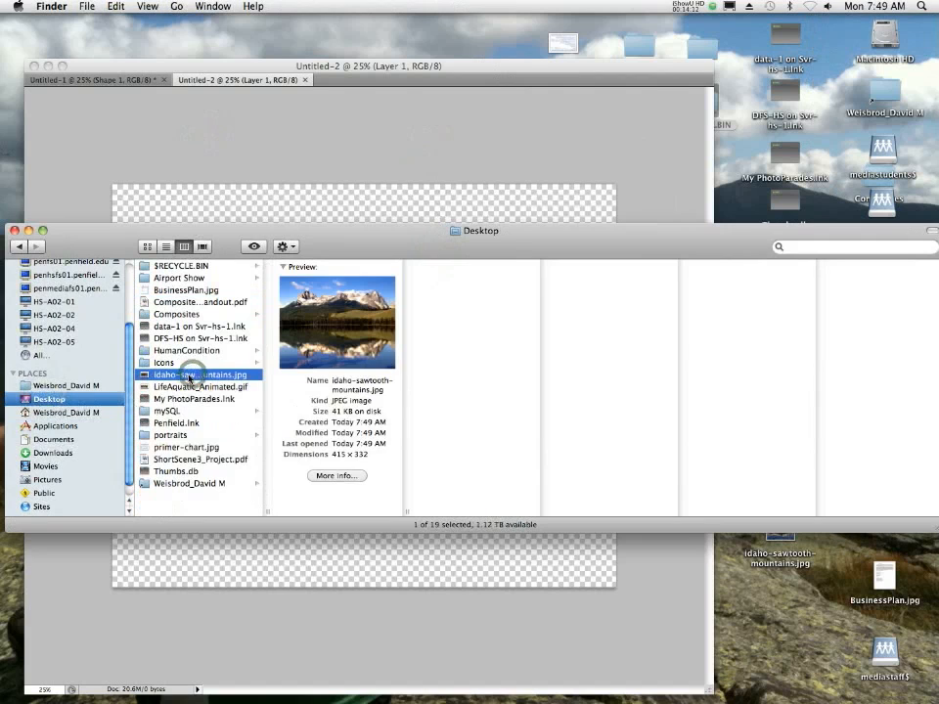
right_click(195, 377)
mouse_move(411, 393)
click(531, 458)
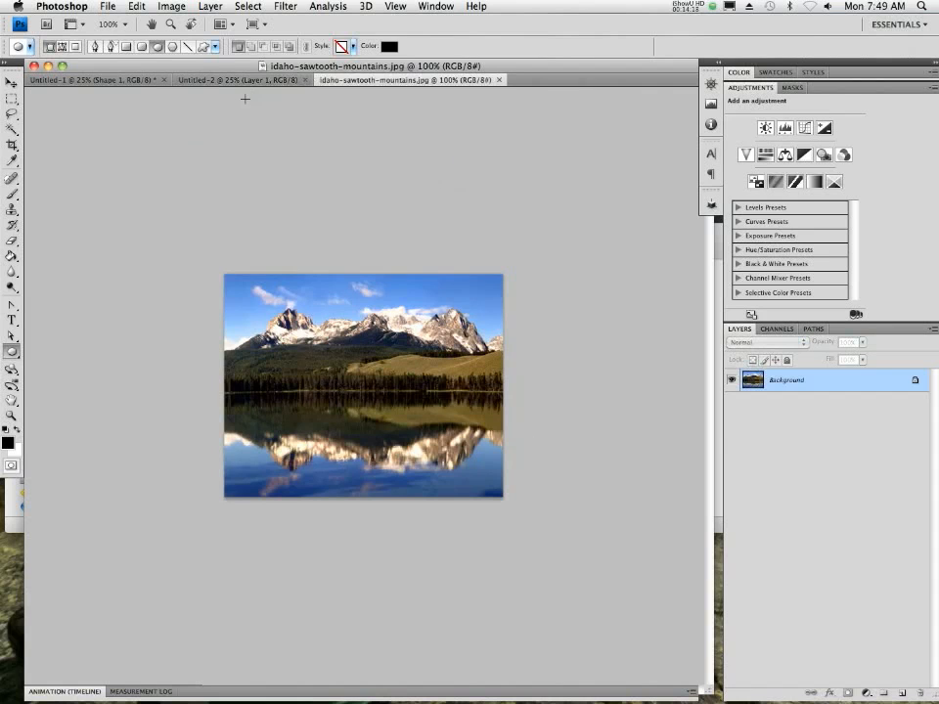
- Close the Untitled-1 document without saving its changes
click(206, 81)
click(350, 83)
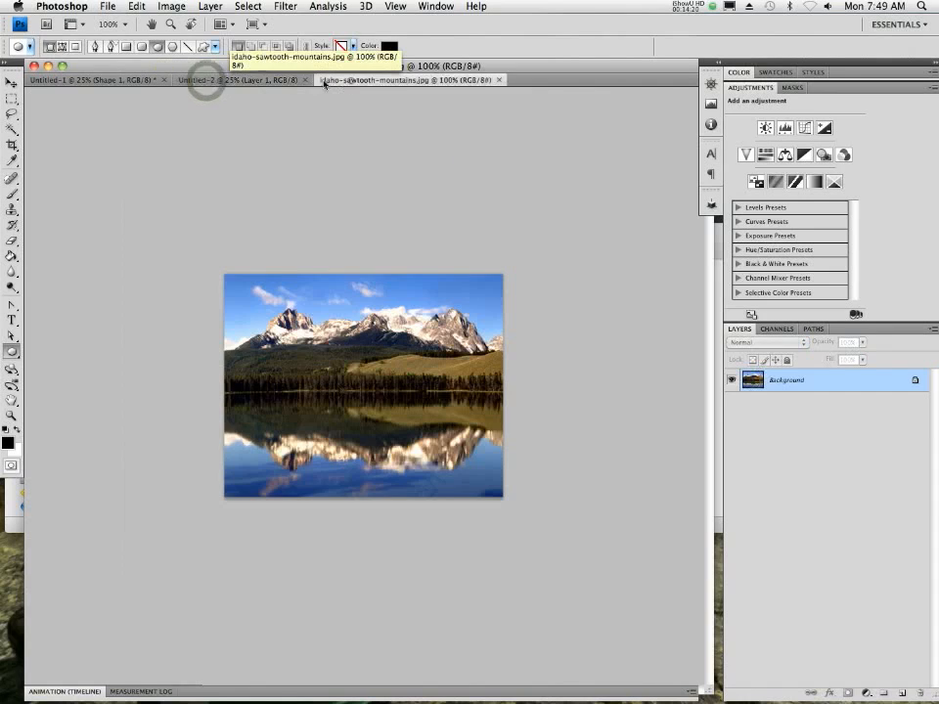
click(226, 80)
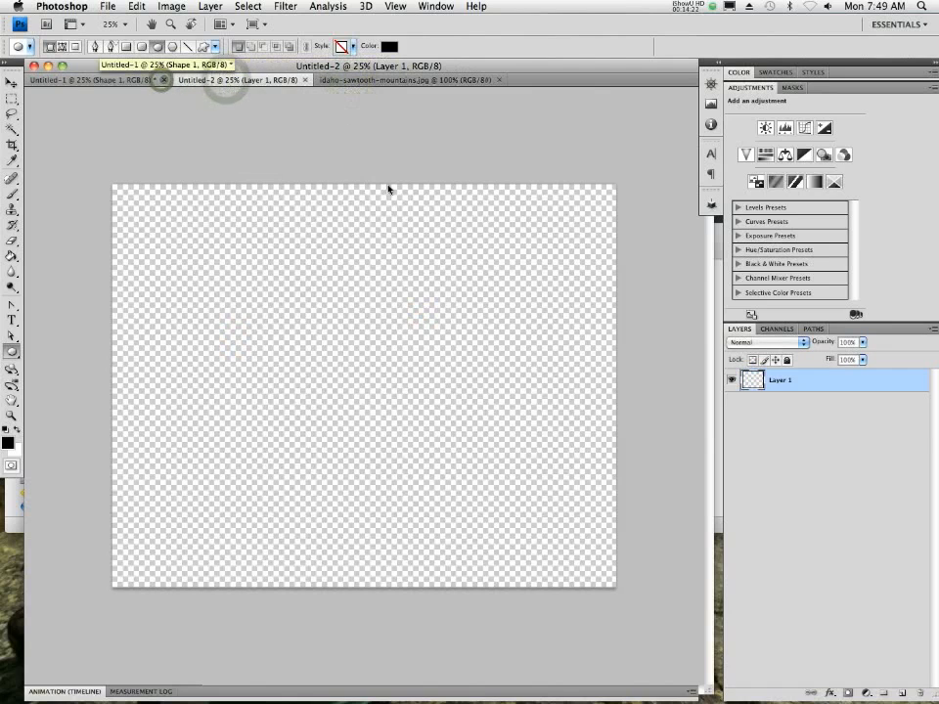
click(164, 80)
click(404, 203)
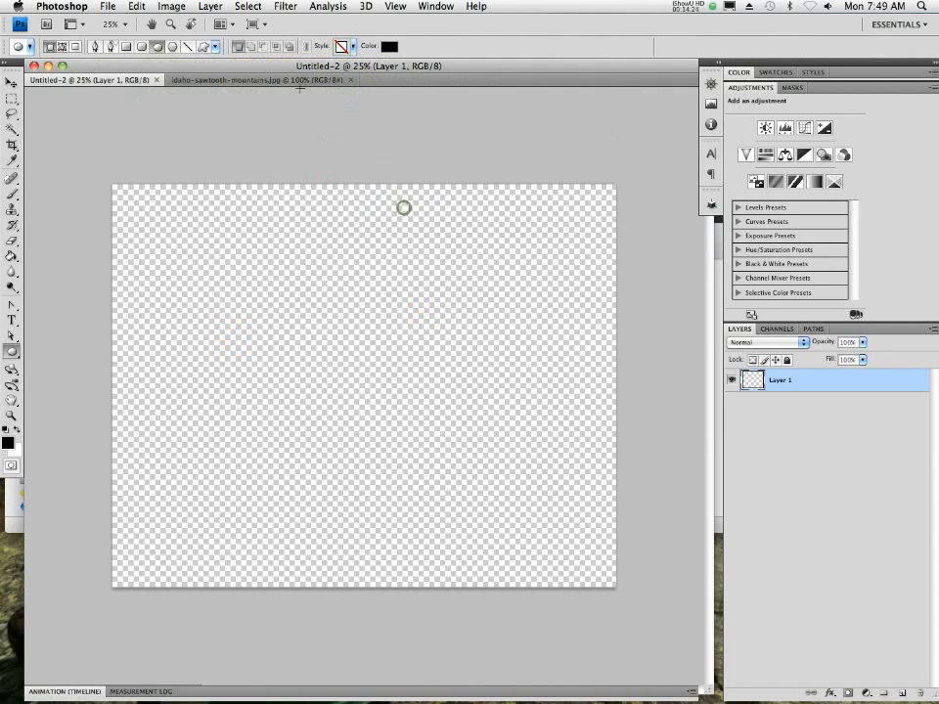
- Compare the blank Untitled-2 document with the mountain photo by alternating between the two documents
click(206, 80)
click(117, 80)
click(203, 80)
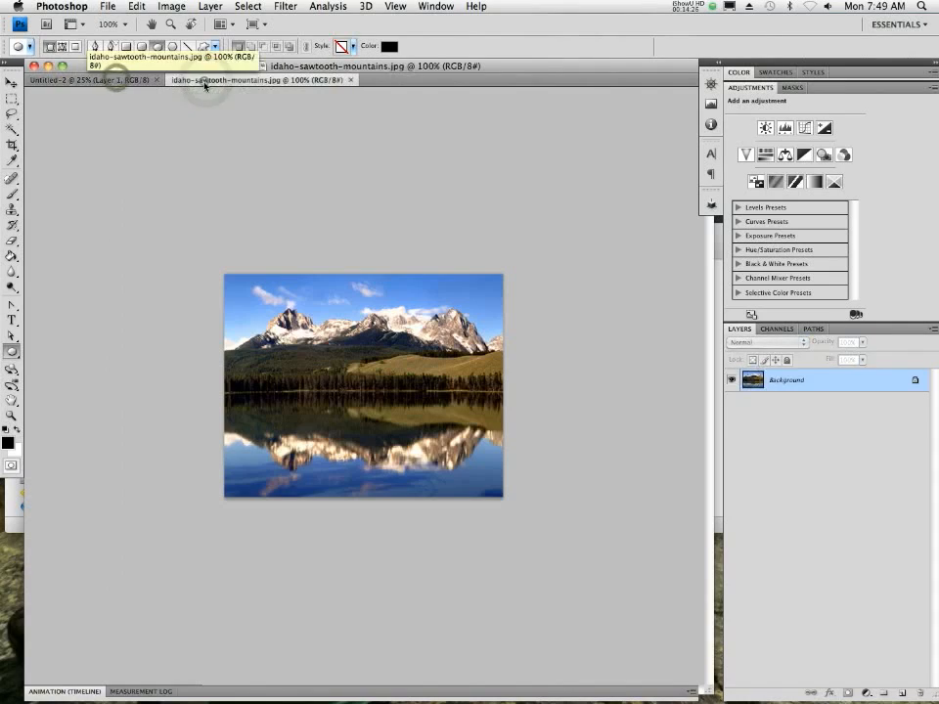
click(86, 82)
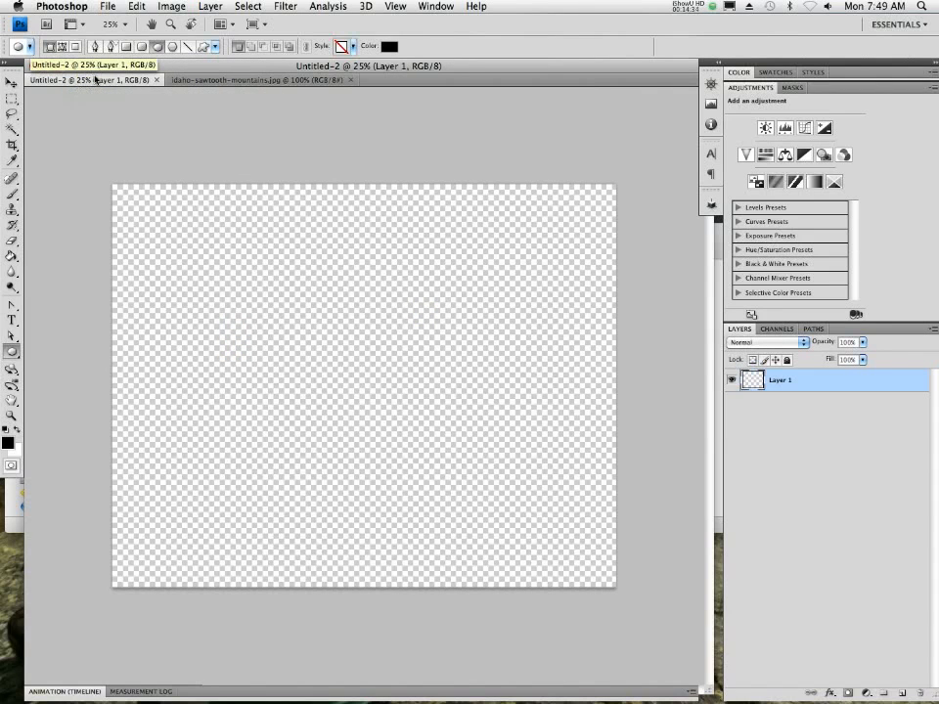
click(261, 82)
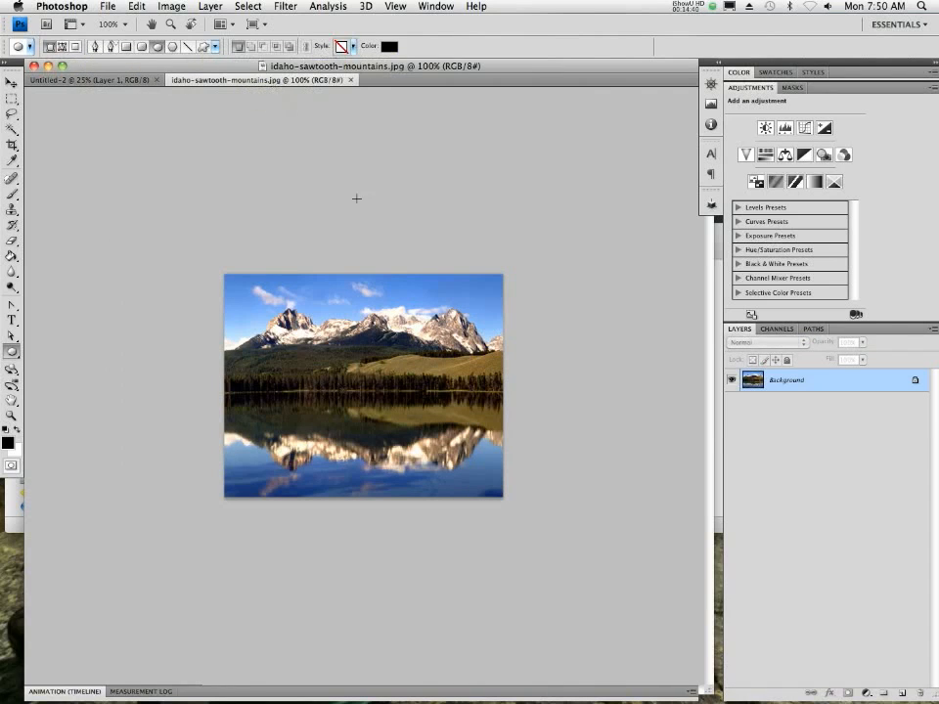
- Separate the mountain photo into its own floating window and copy its Background layer into Untitled-2
drag(706, 691, 509, 558)
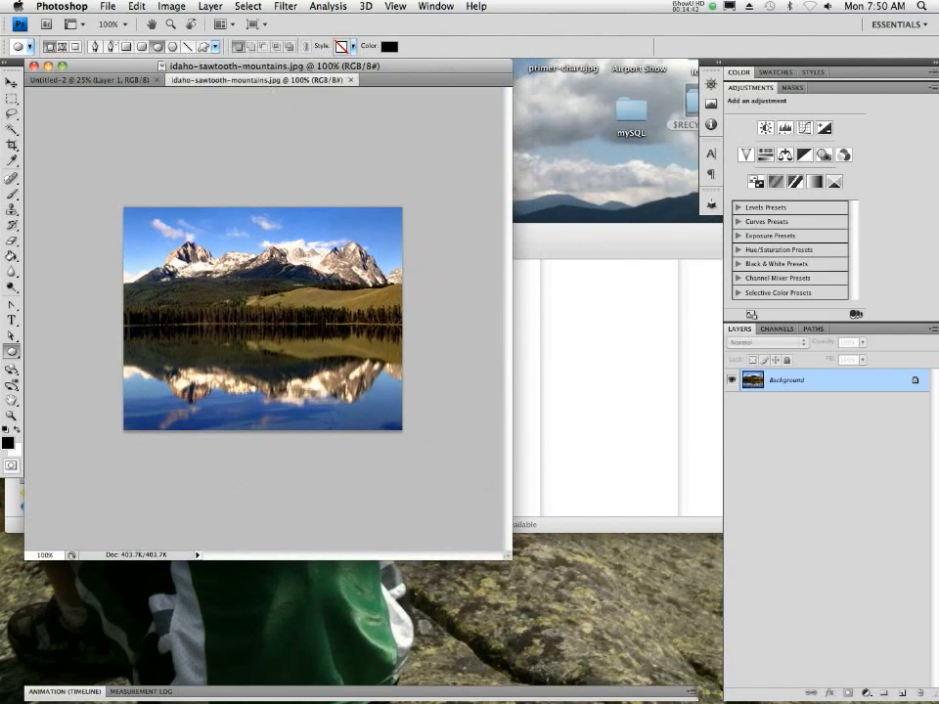
drag(243, 79, 485, 460)
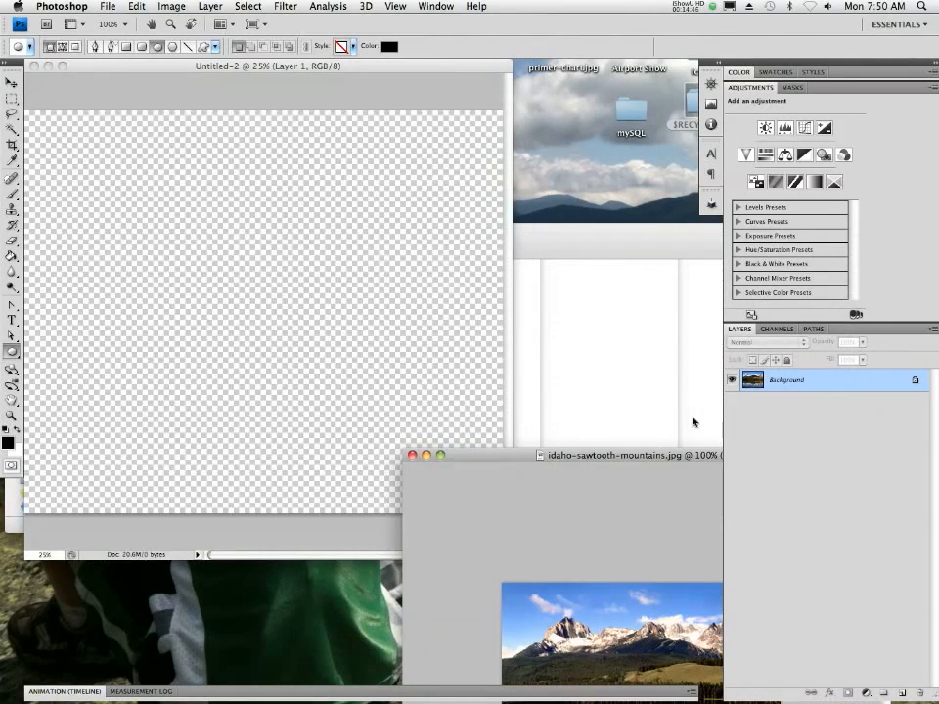
click(303, 95)
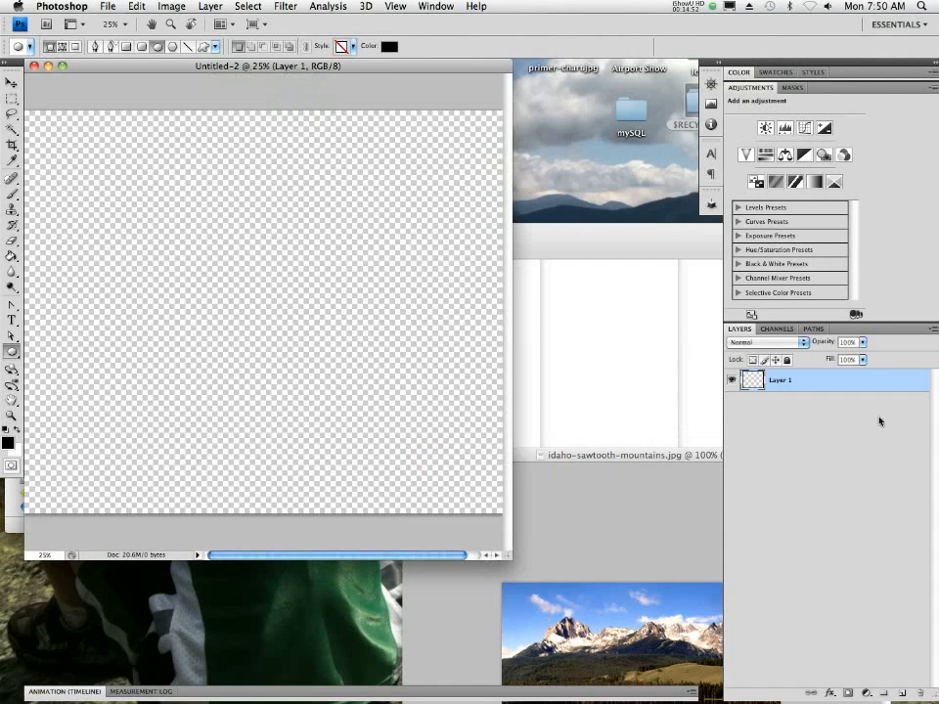
click(880, 453)
click(666, 527)
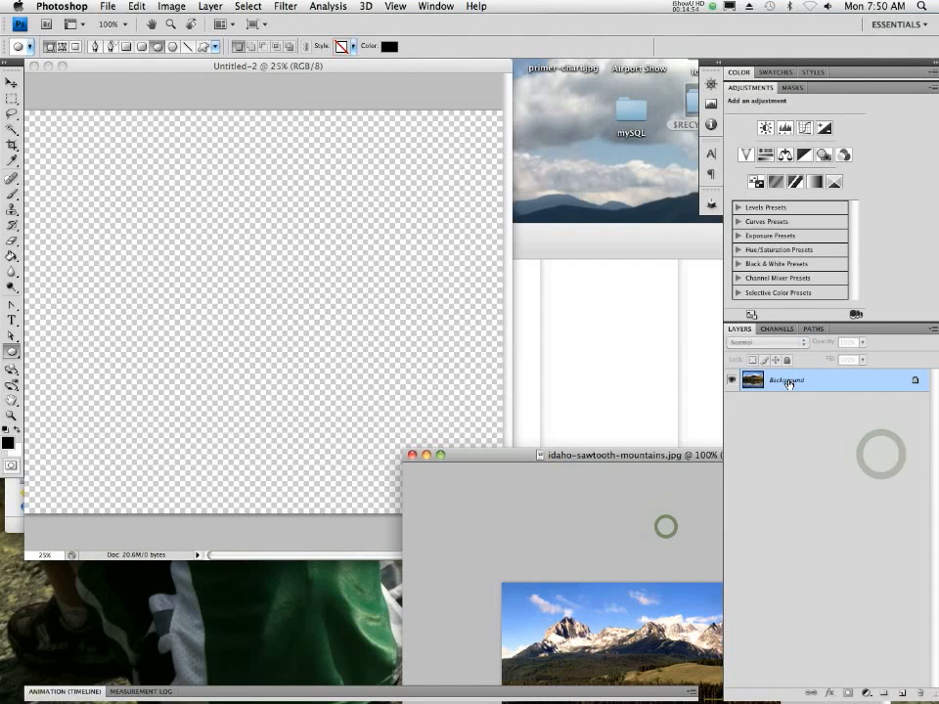
drag(787, 382, 239, 317)
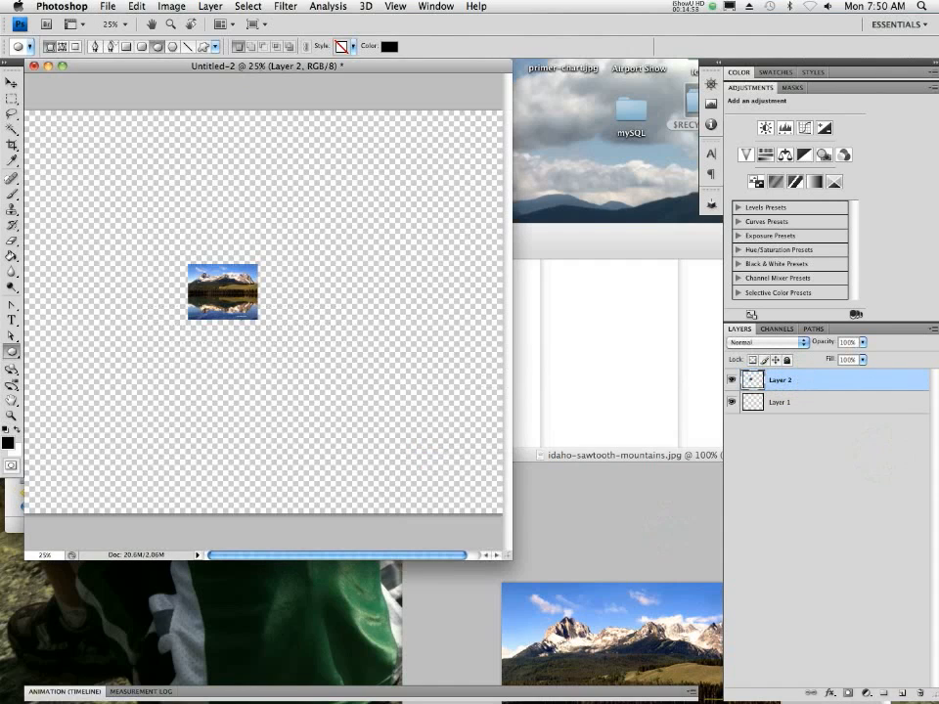
- Scale the copied mountain layer proportionally to about 725.6% and position it to fill the Untitled-2 canvas
click(11, 82)
drag(506, 556, 673, 559)
click(136, 6)
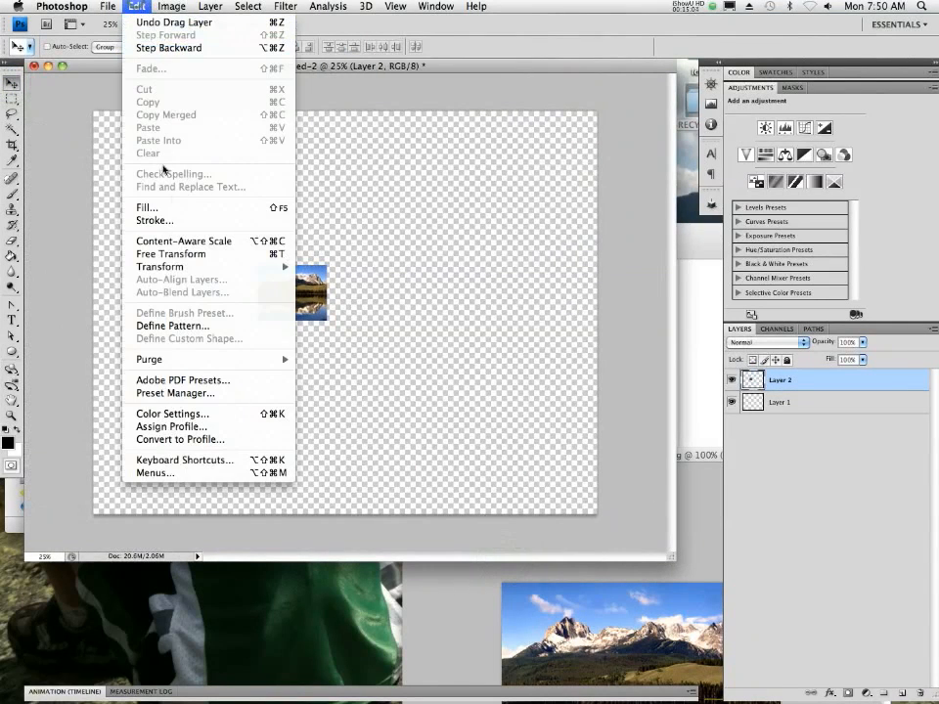
mouse_move(245, 266)
click(321, 288)
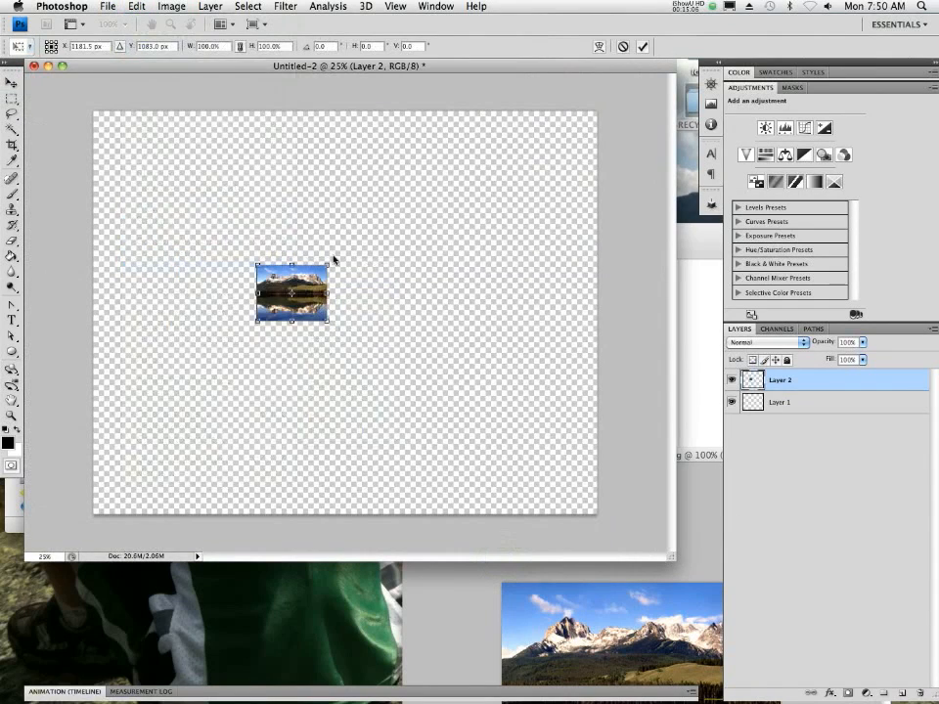
drag(323, 264, 576, 195)
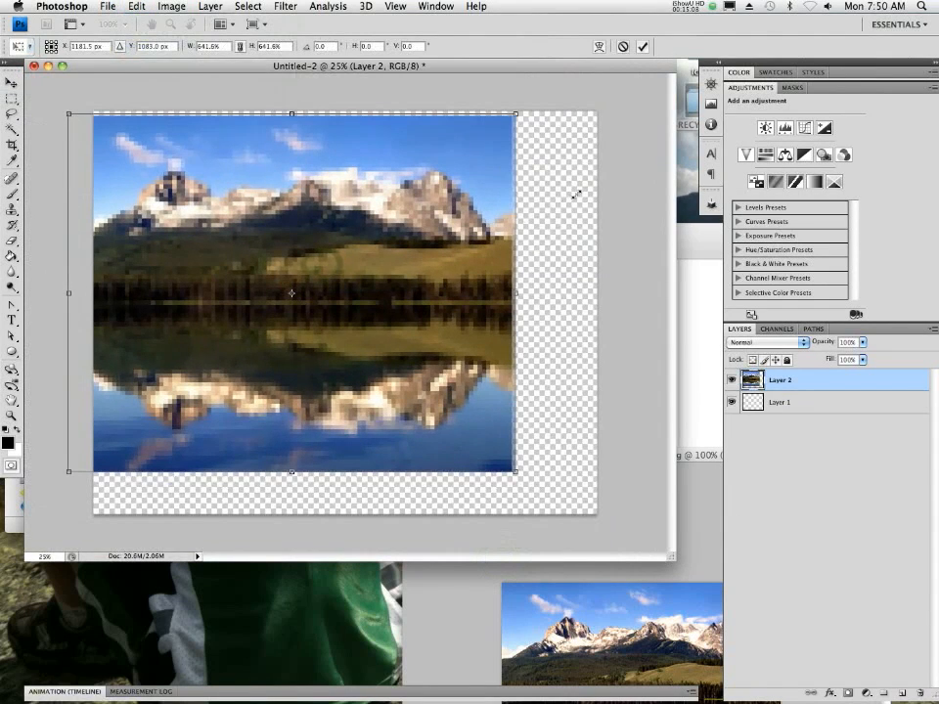
drag(401, 286, 467, 316)
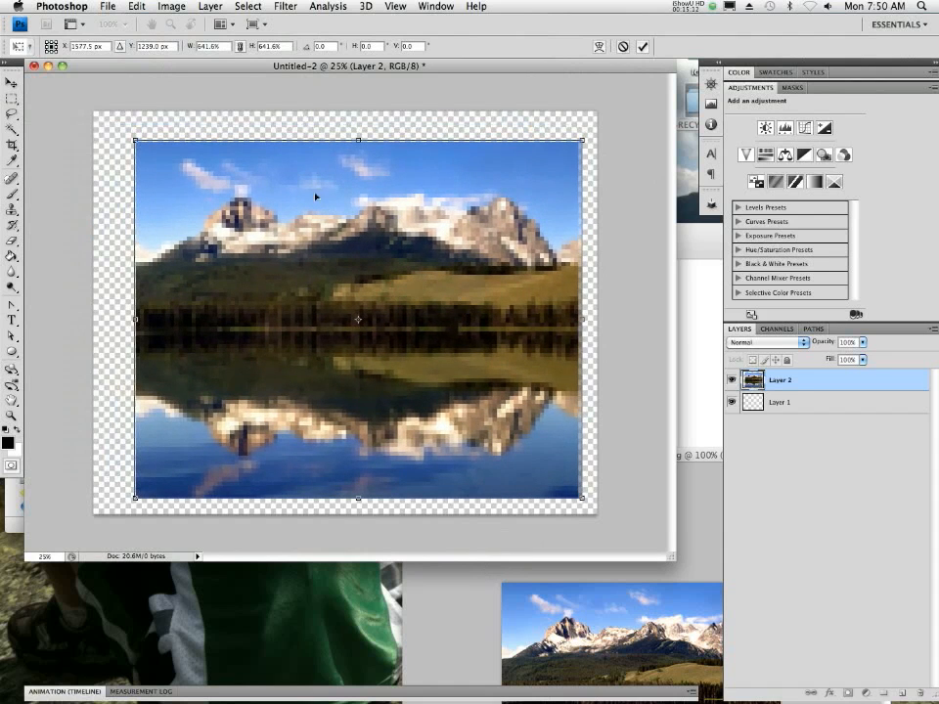
drag(129, 137, 93, 111)
drag(269, 312, 270, 311)
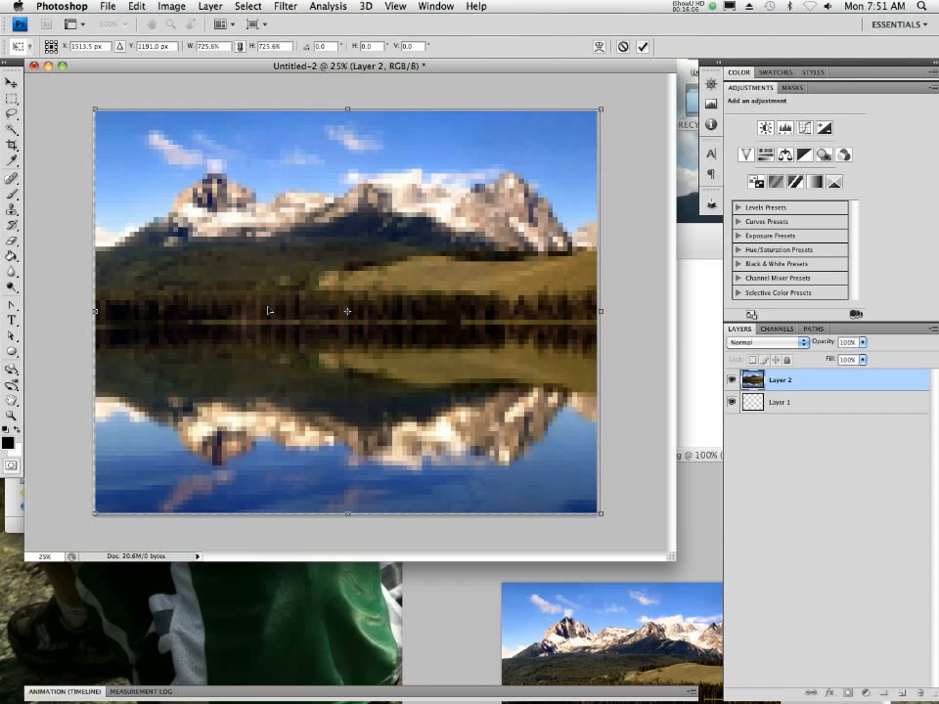
click(641, 46)
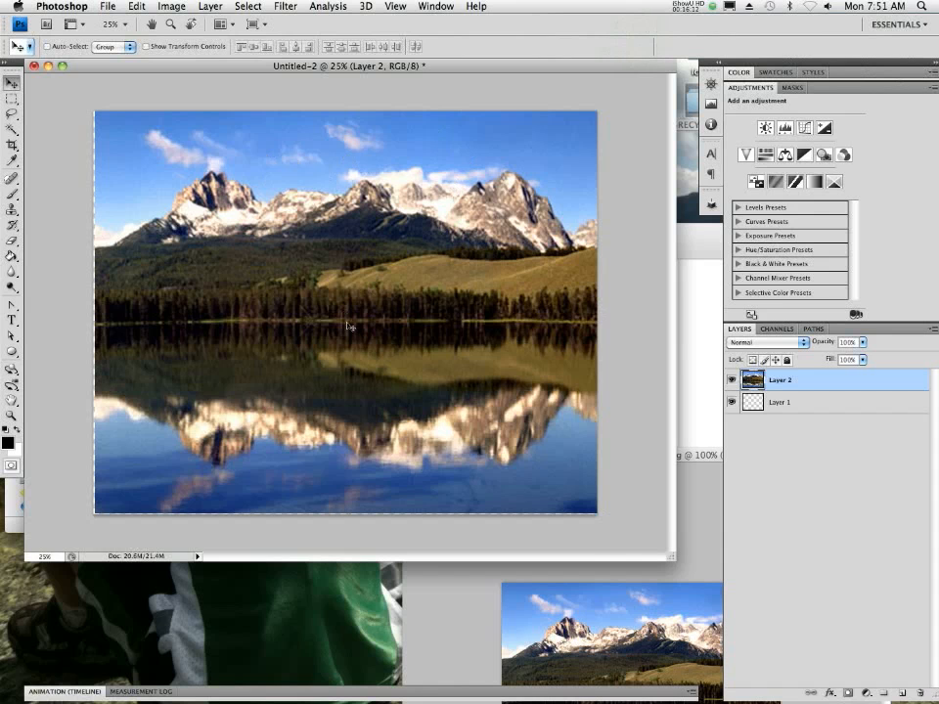
- Examine the enlarged mountain photo's sharpness around the peak in Untitled-2 at magnifications up to 100%
click(296, 244)
click(295, 243)
click(296, 243)
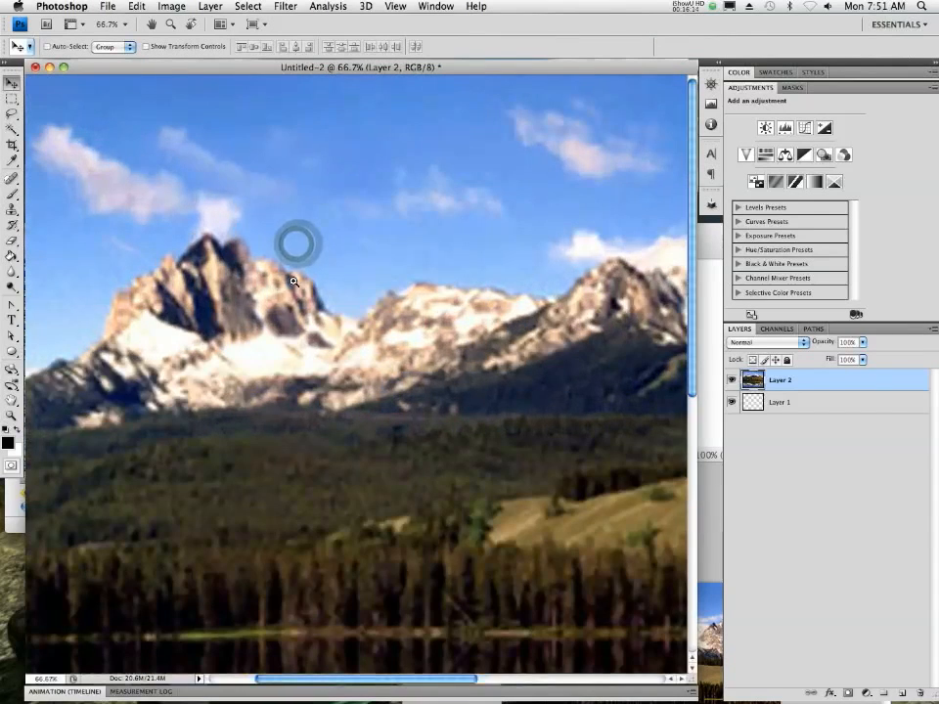
click(292, 279)
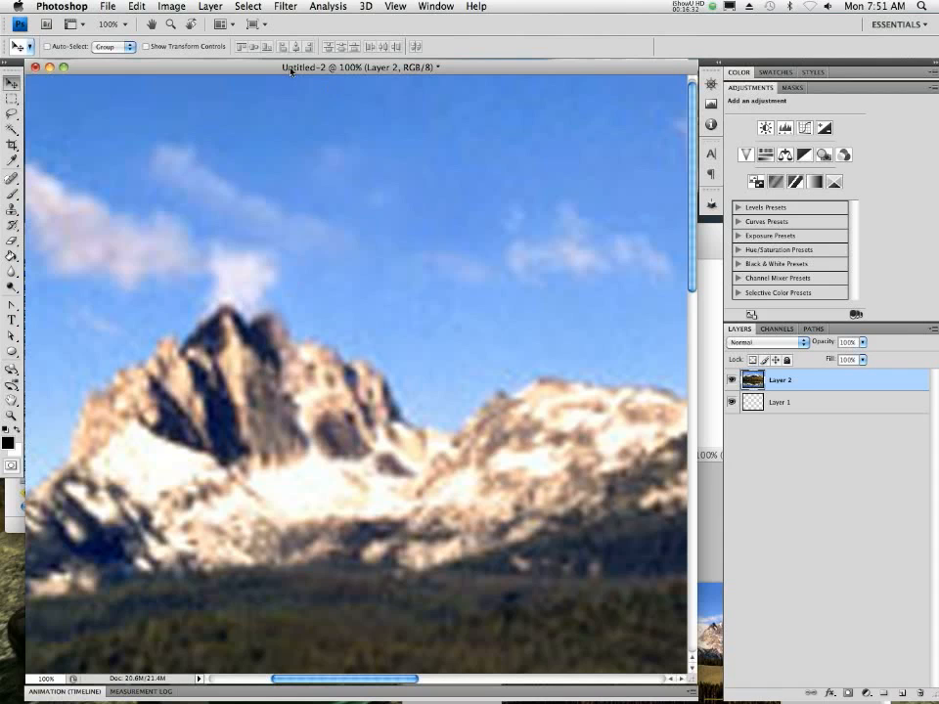
alt+click(320, 264)
alt+click(321, 264)
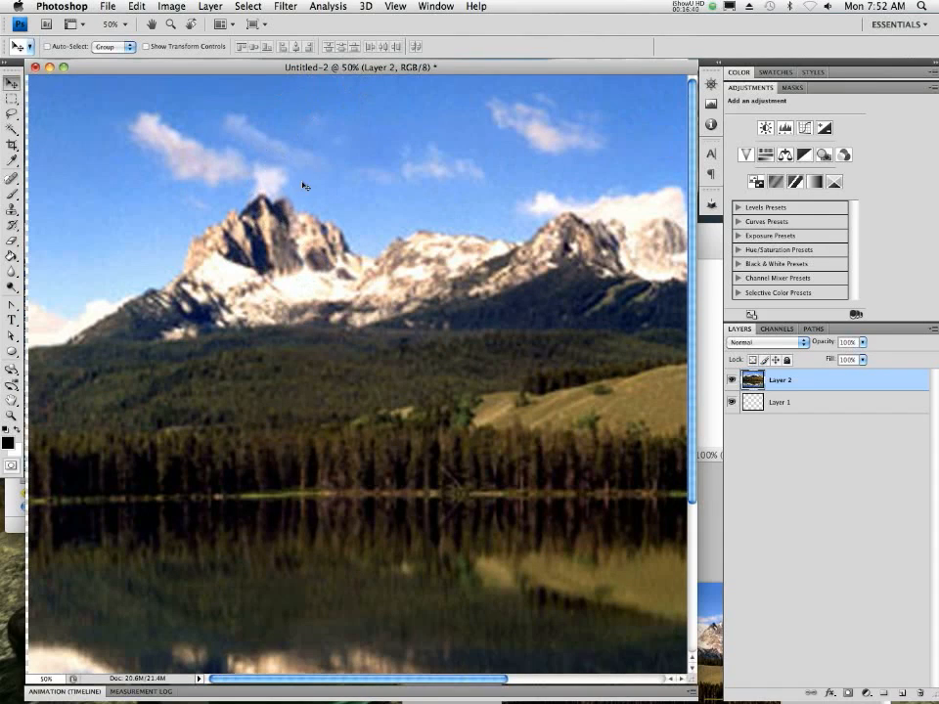
ctrl+click(314, 238)
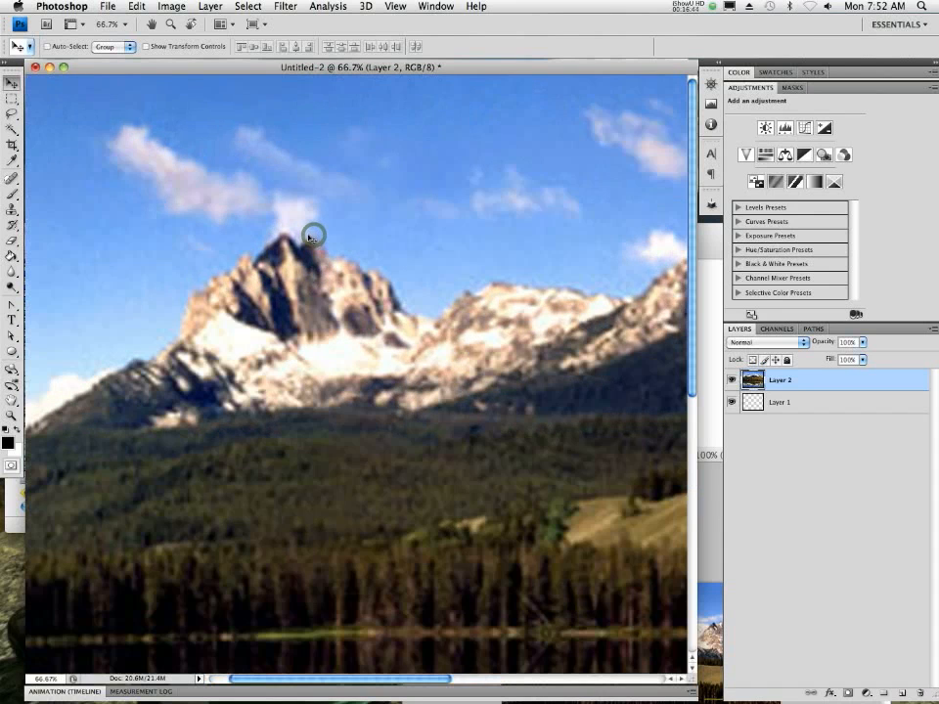
ctrl+click(311, 234)
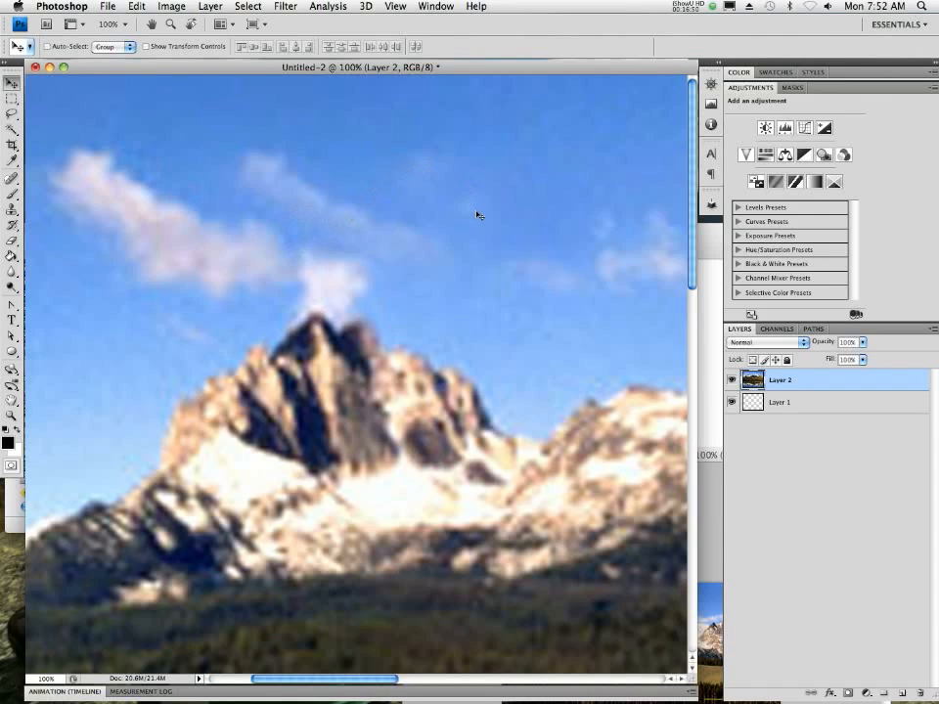
- Move the mountain photo's Layer 2 below the blank Layer 1 in Untitled-2
key(space)
key(alt+space)
ctrl+alt+click(446, 245)
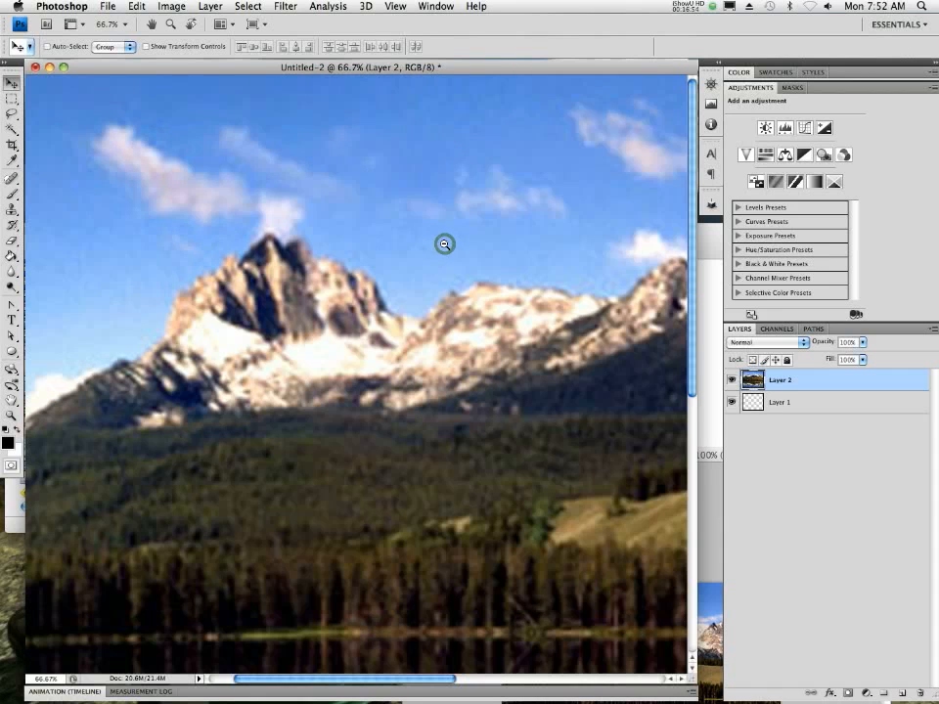
ctrl+alt+click(445, 243)
ctrl+alt+click(444, 243)
ctrl+alt+click(444, 243)
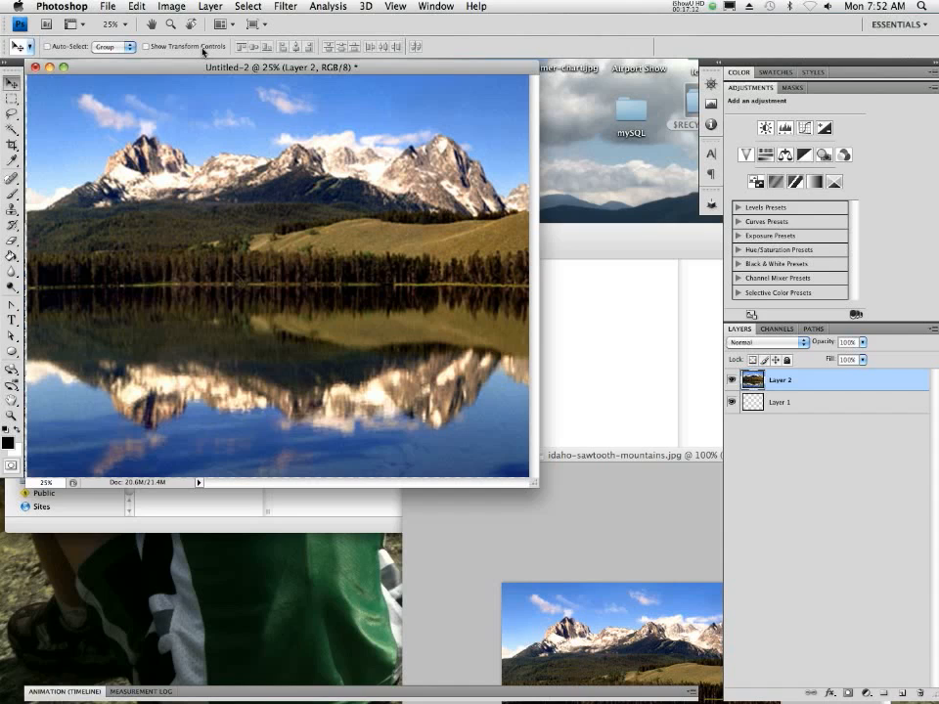
drag(839, 387, 880, 406)
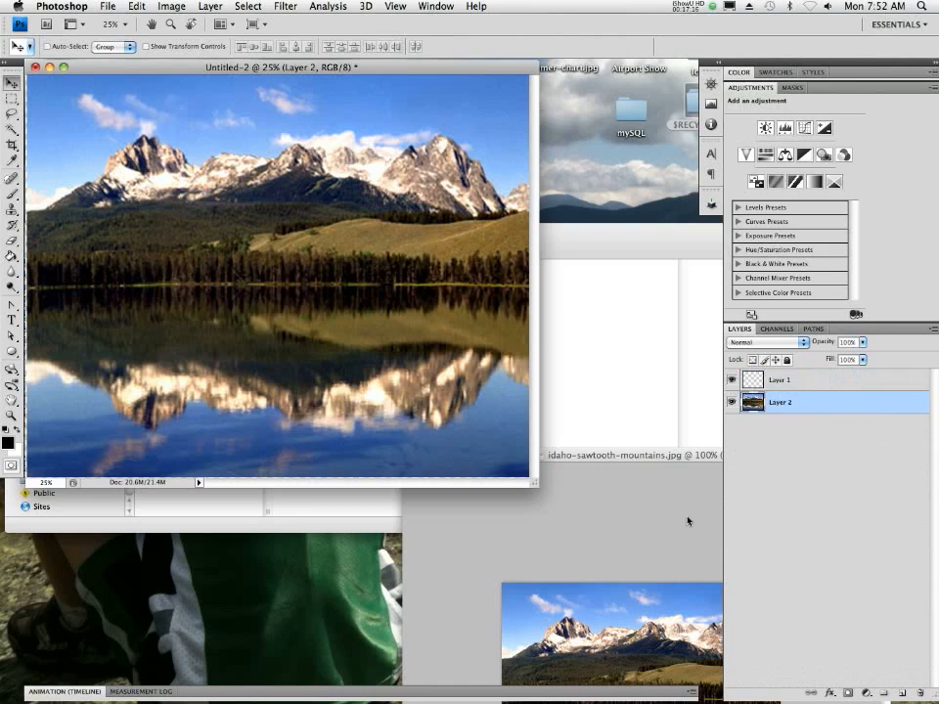
- Close idaho-sawtooth-mountains.jpg, then switch to Safari and return to the Google Images results for mountains
click(645, 476)
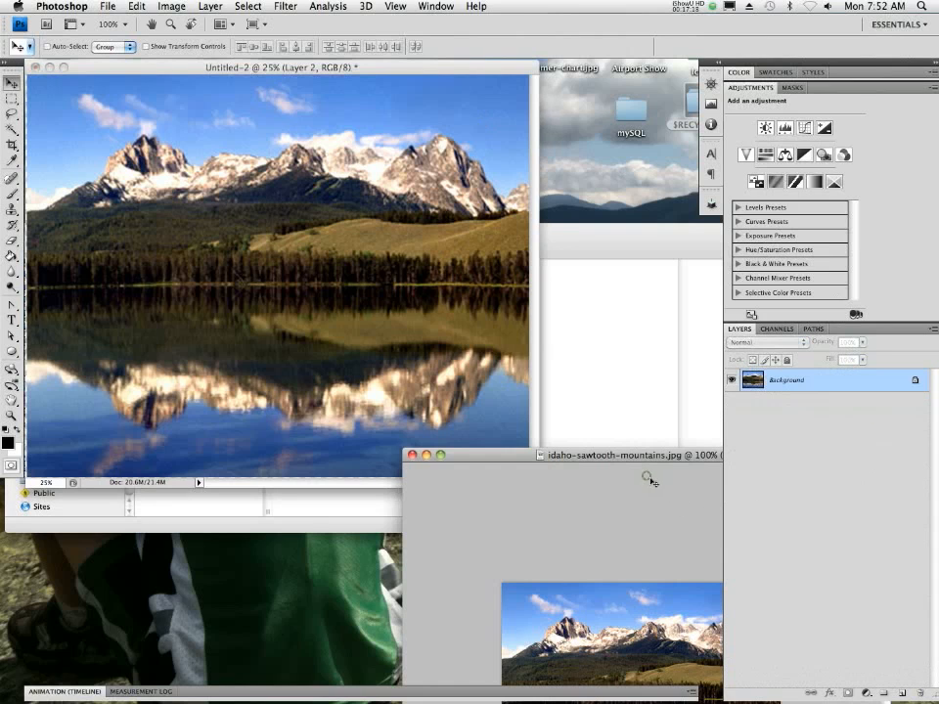
click(412, 456)
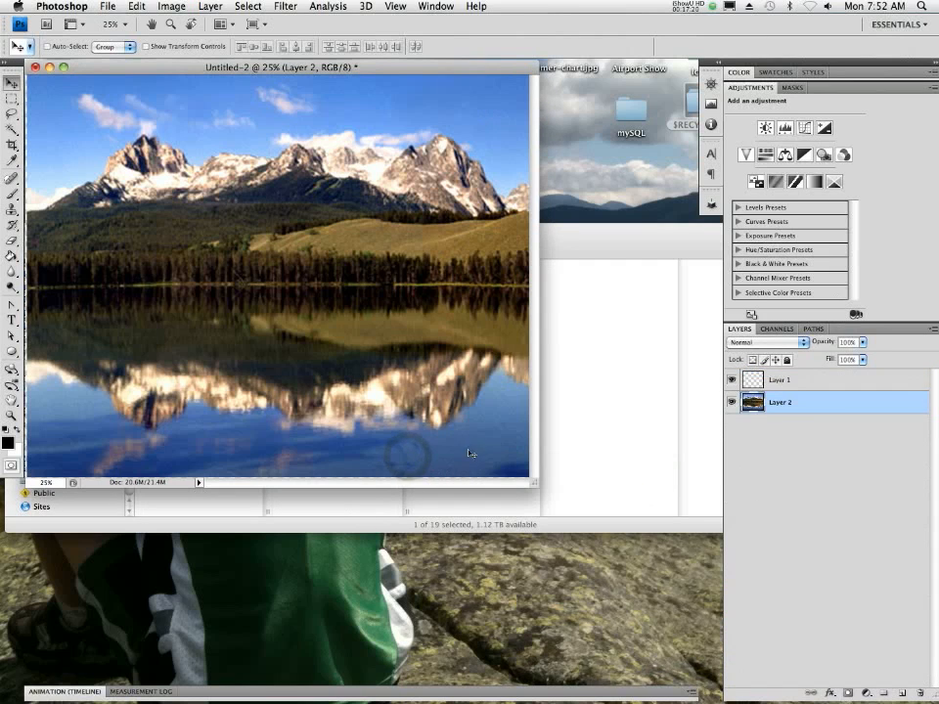
mouse_move(176, 700)
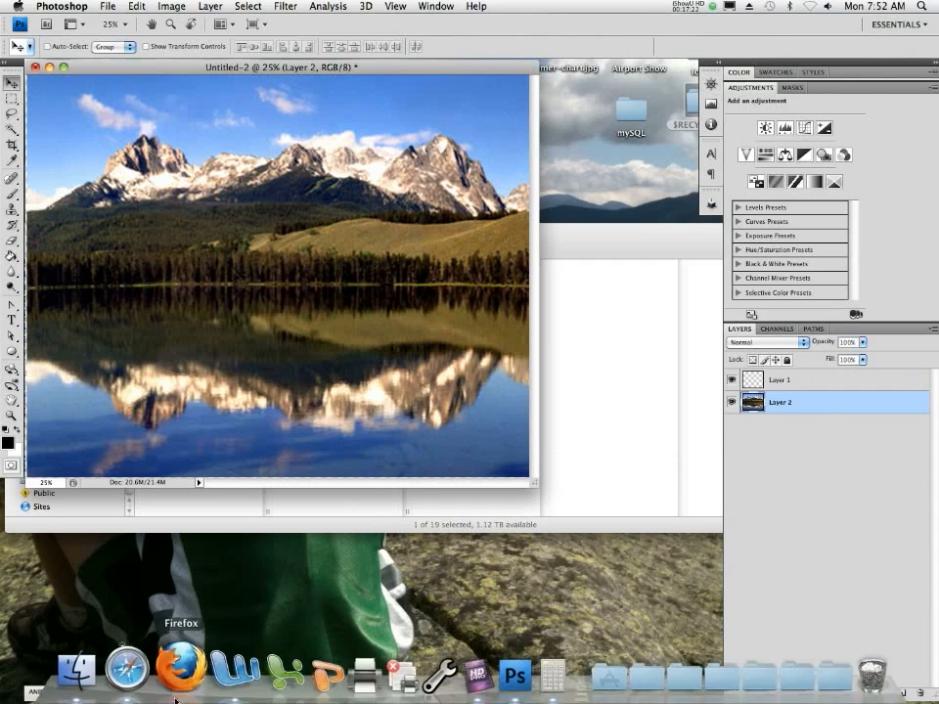
click(128, 671)
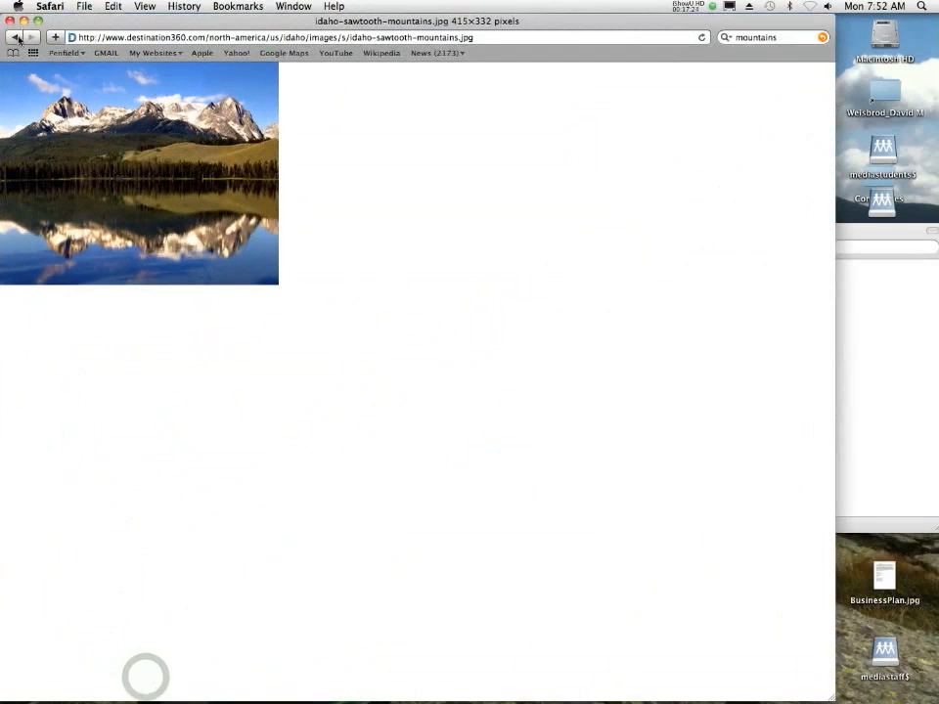
click(16, 37)
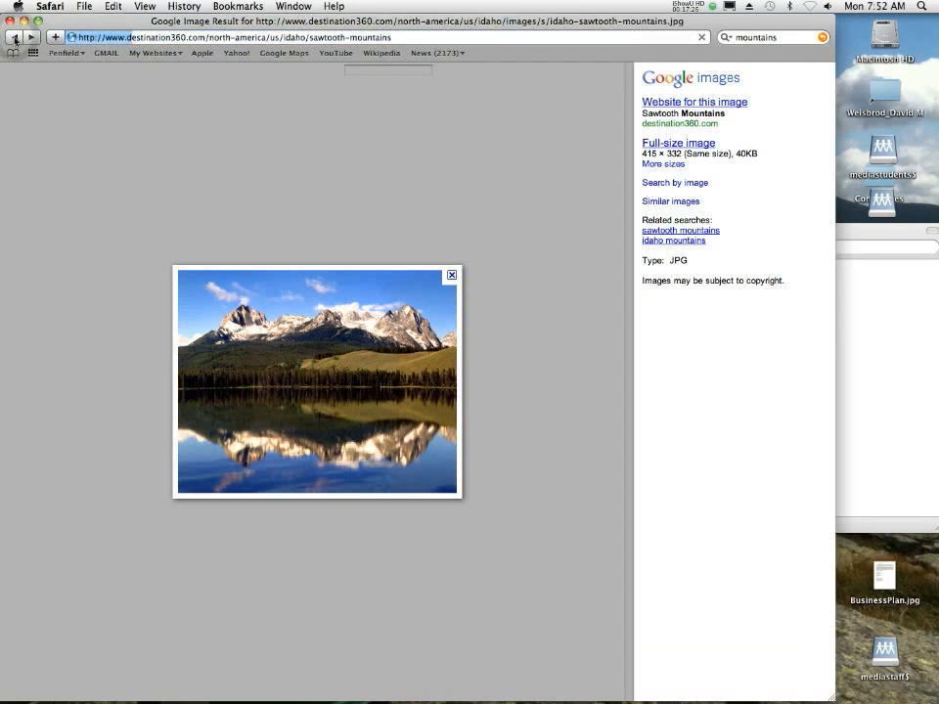
click(16, 37)
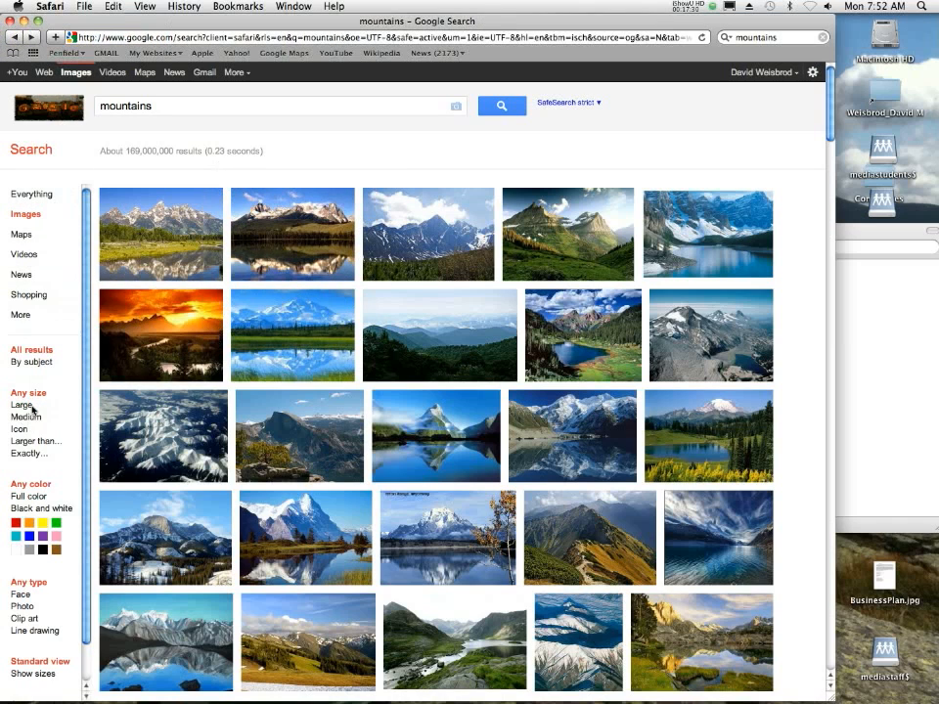
- Limit the mountain image results to sizes larger than 8 MP (3264×2448) and widen the browser window
mouse_move(178, 477)
click(21, 442)
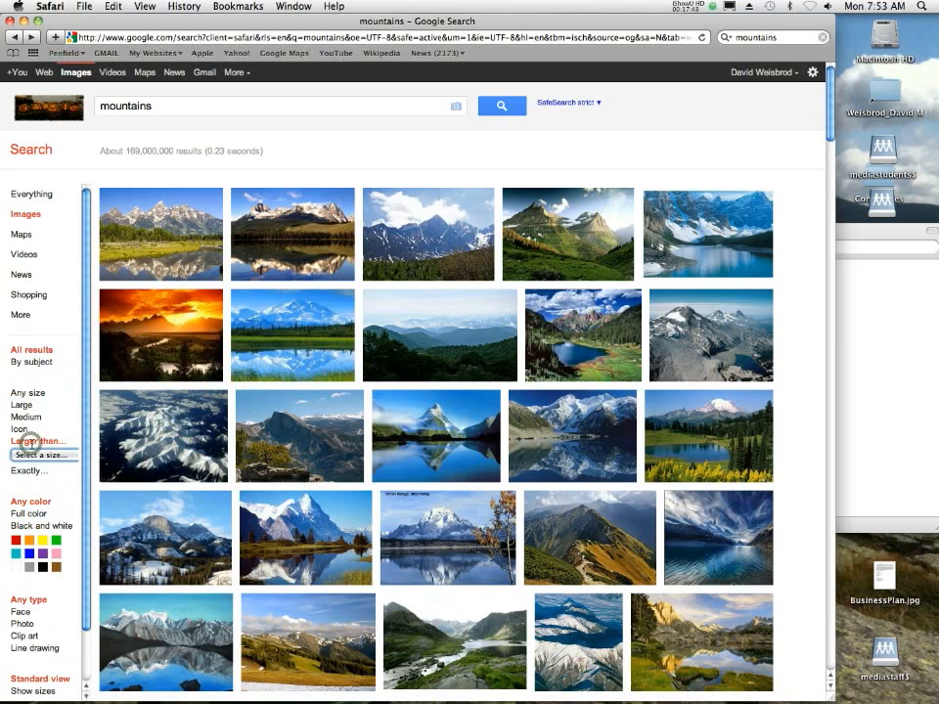
click(29, 453)
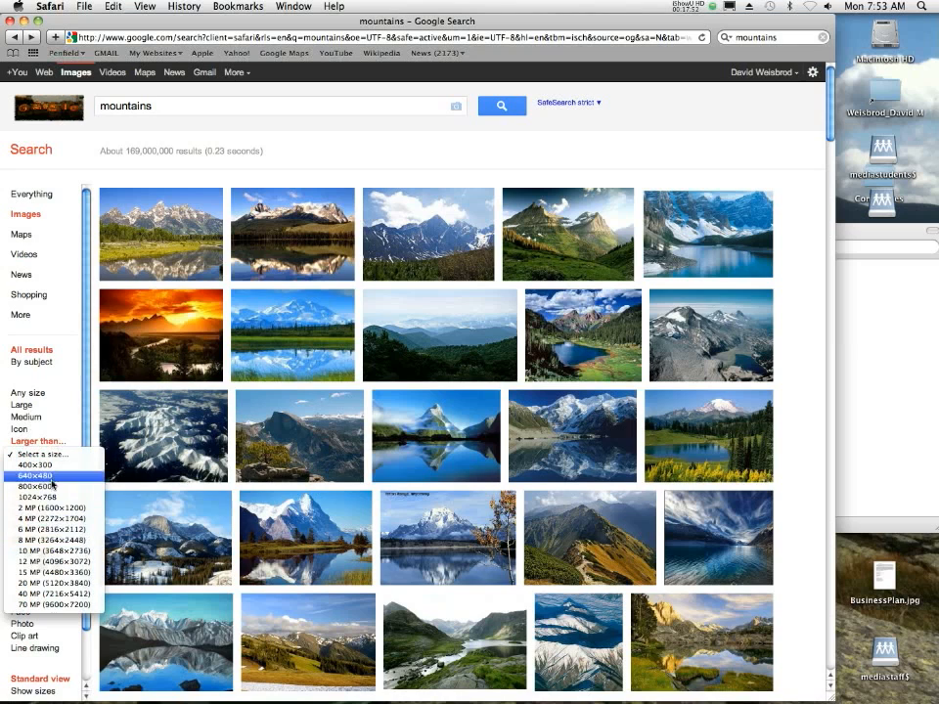
click(77, 541)
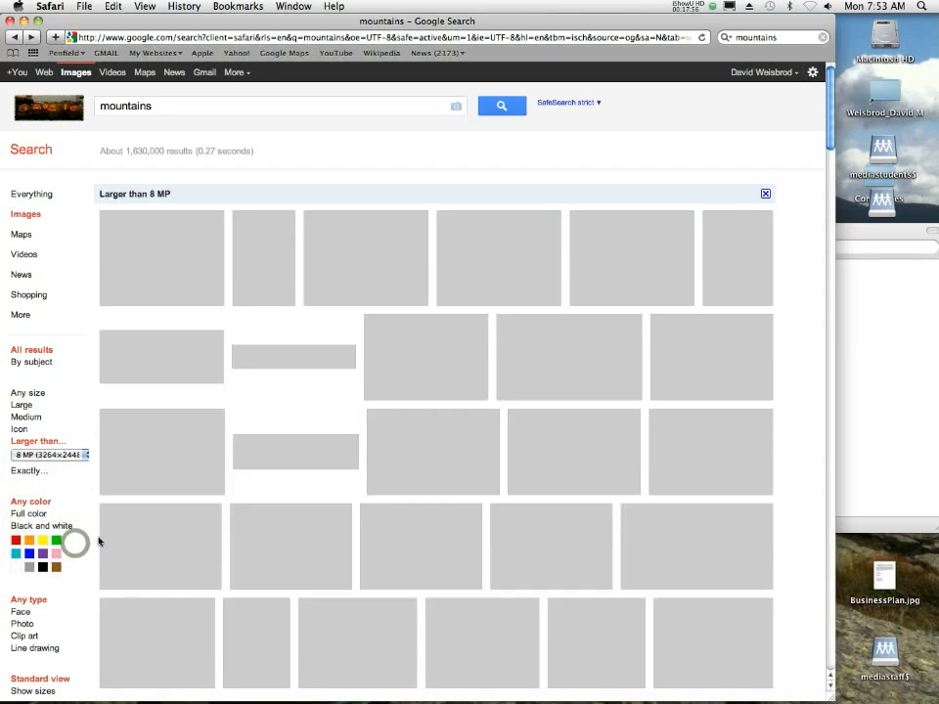
mouse_move(363, 565)
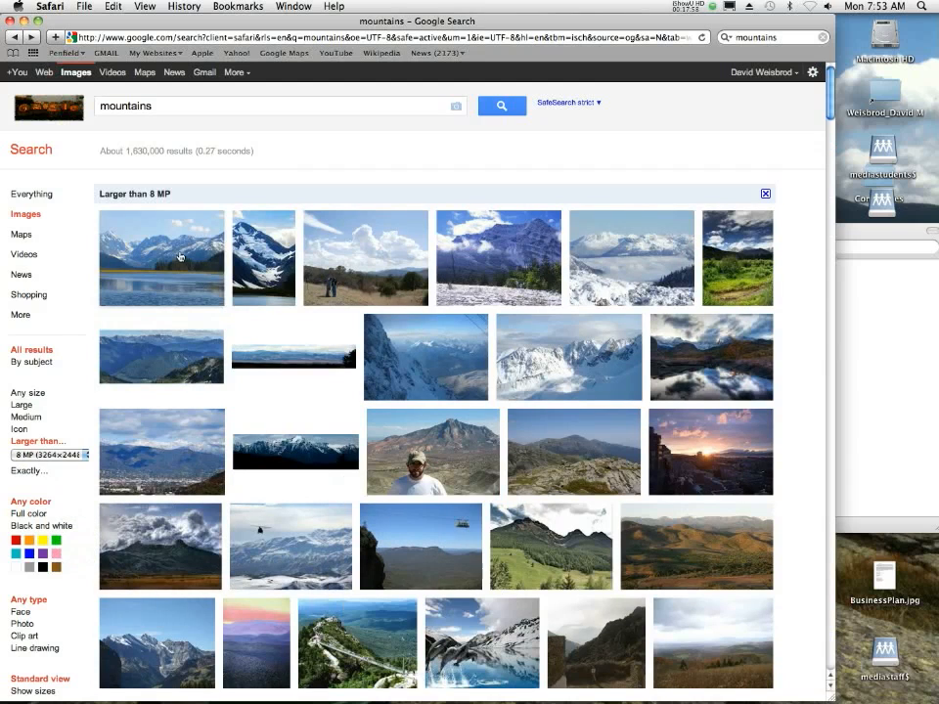
mouse_move(186, 252)
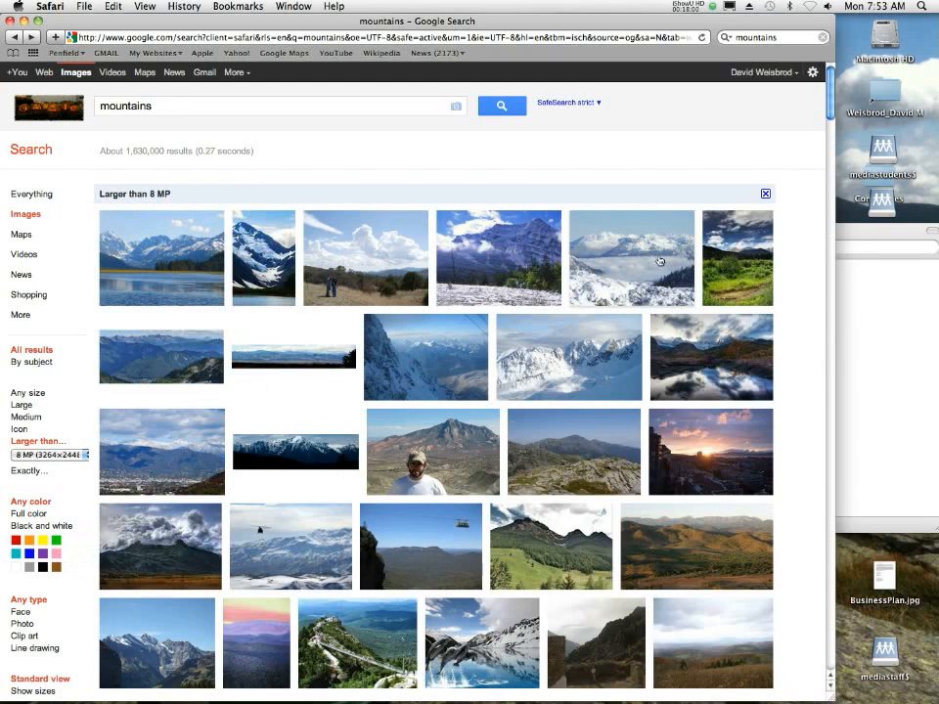
drag(832, 695, 936, 695)
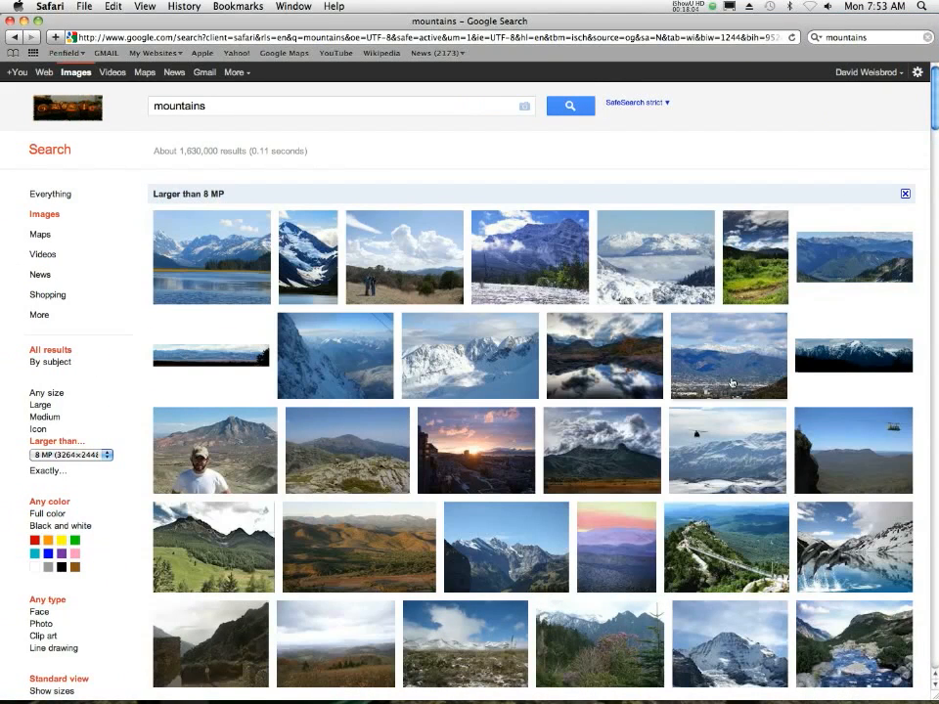
- Open the full-size version of the 3264 × 2448 Stock 338 snowy mountains image from the search results
mouse_move(683, 364)
mouse_move(501, 357)
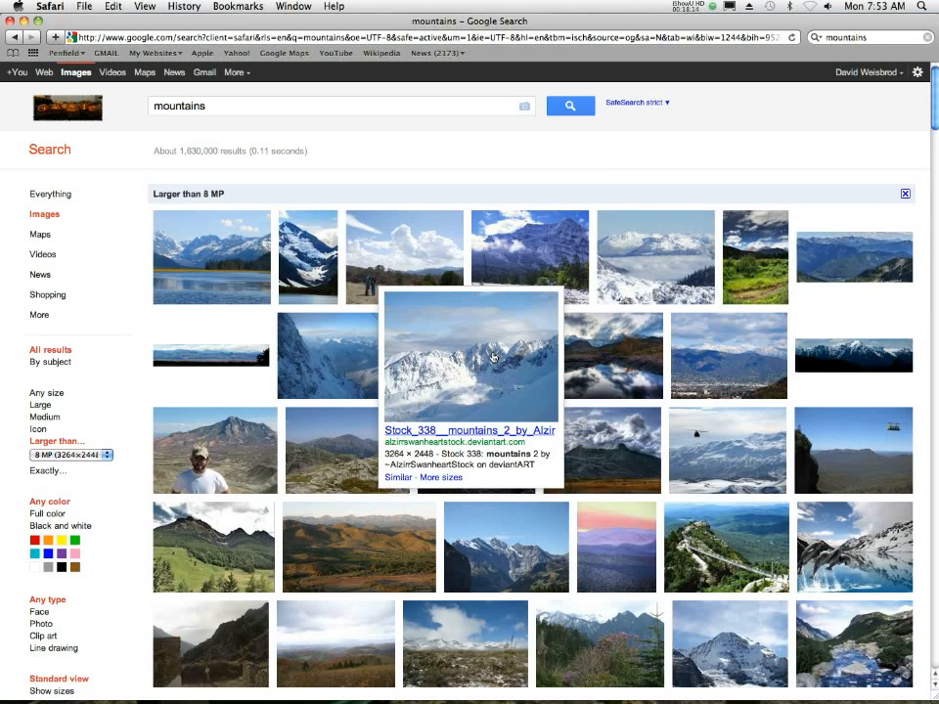
click(494, 358)
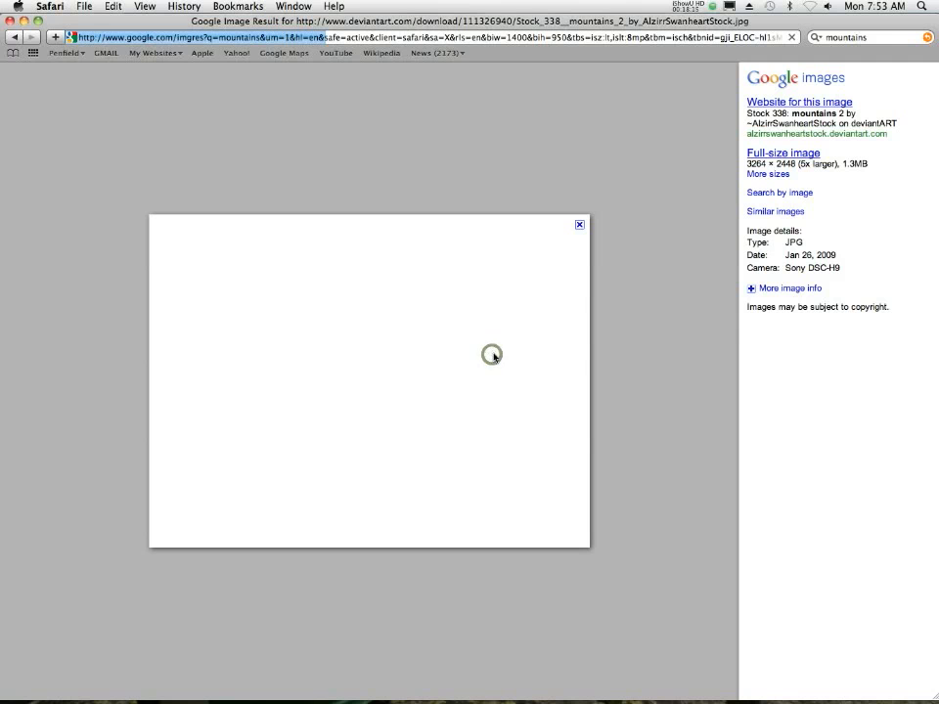
click(759, 157)
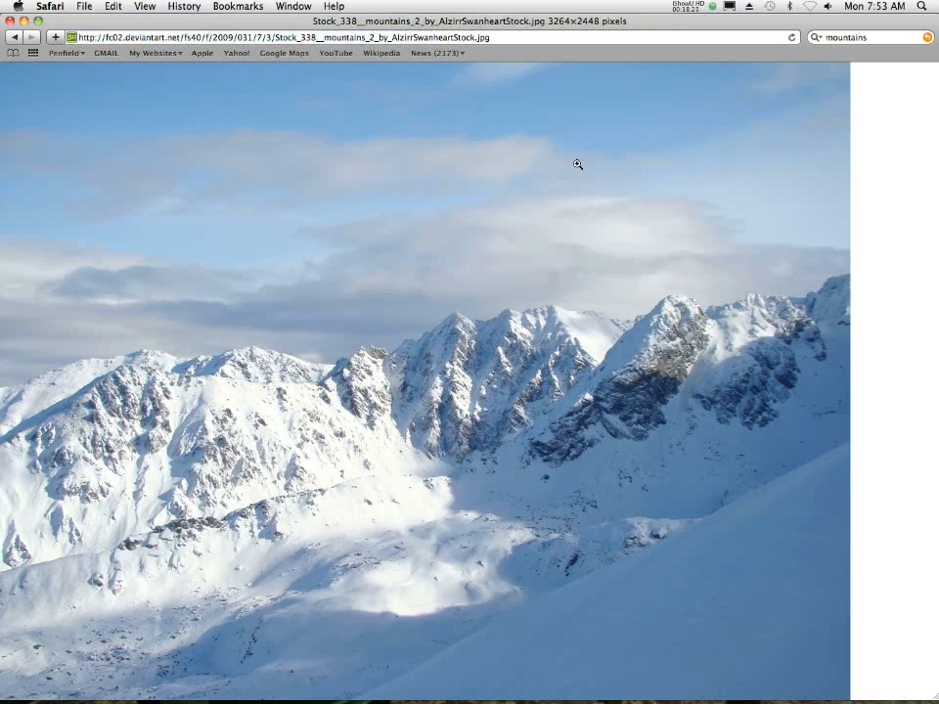
- Save the full-size snowy mountain image to the Desktop under its suggested file name
right_click(347, 201)
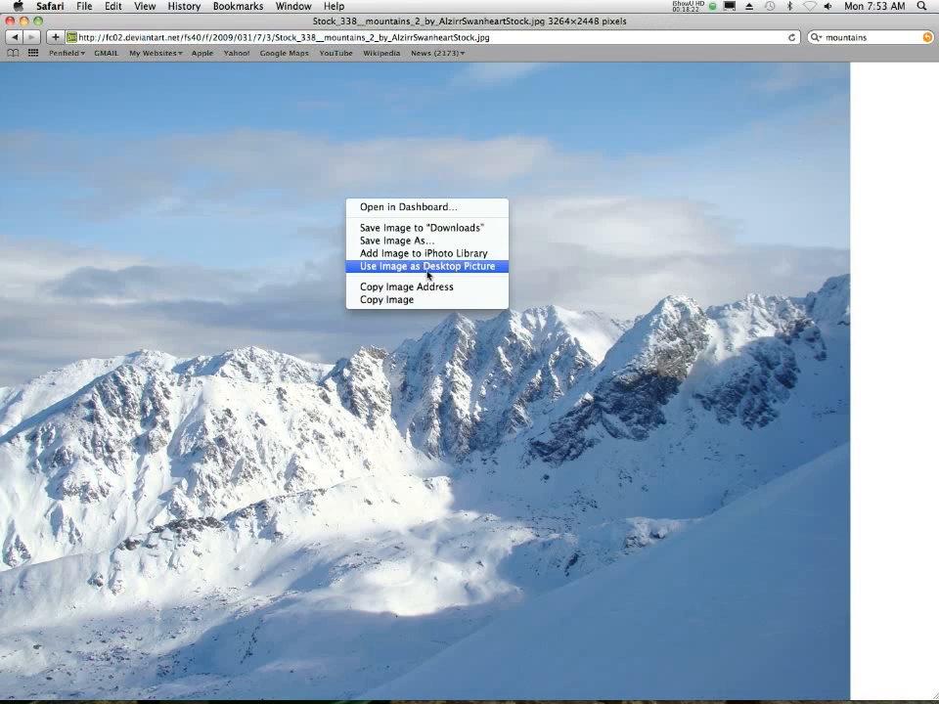
click(395, 240)
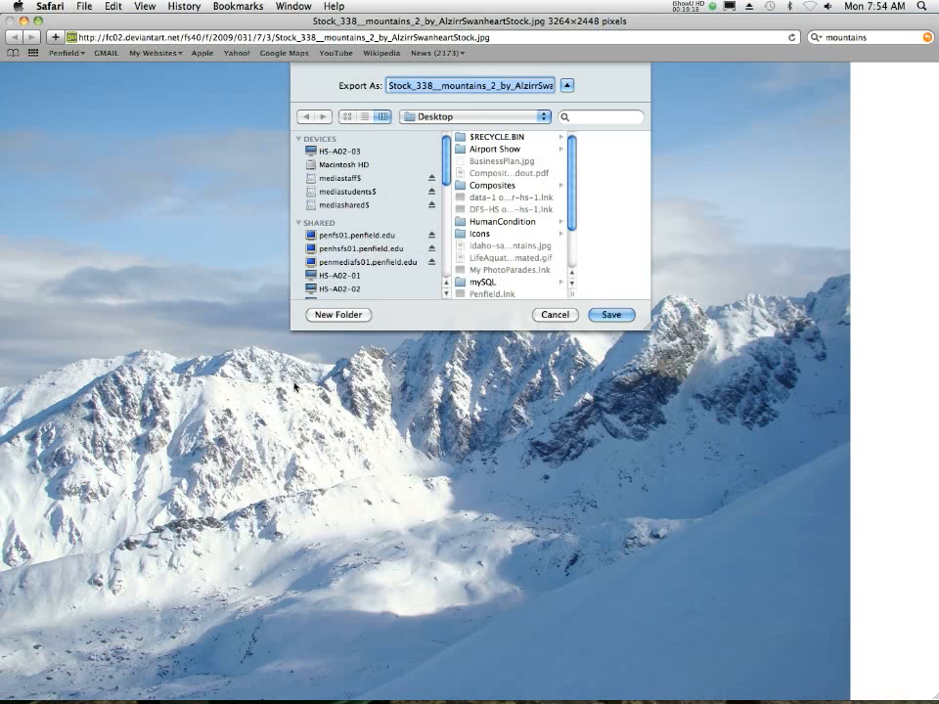
click(611, 314)
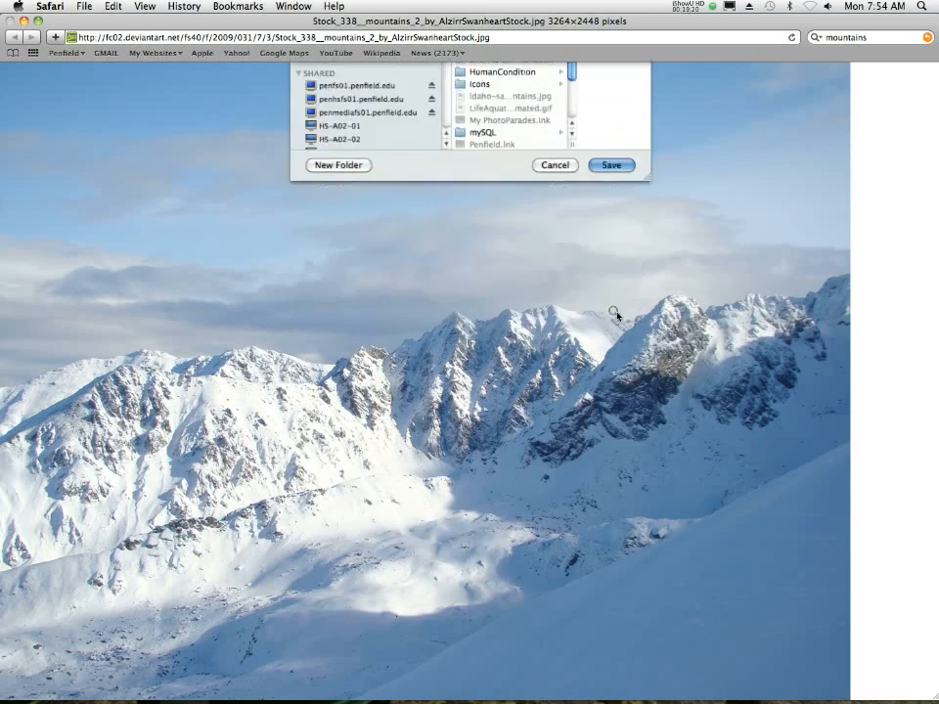
- Minimize the browser and open the saved Stock_338 mountain JPEG from the Desktop folder in Adobe Photoshop CS4
click(24, 20)
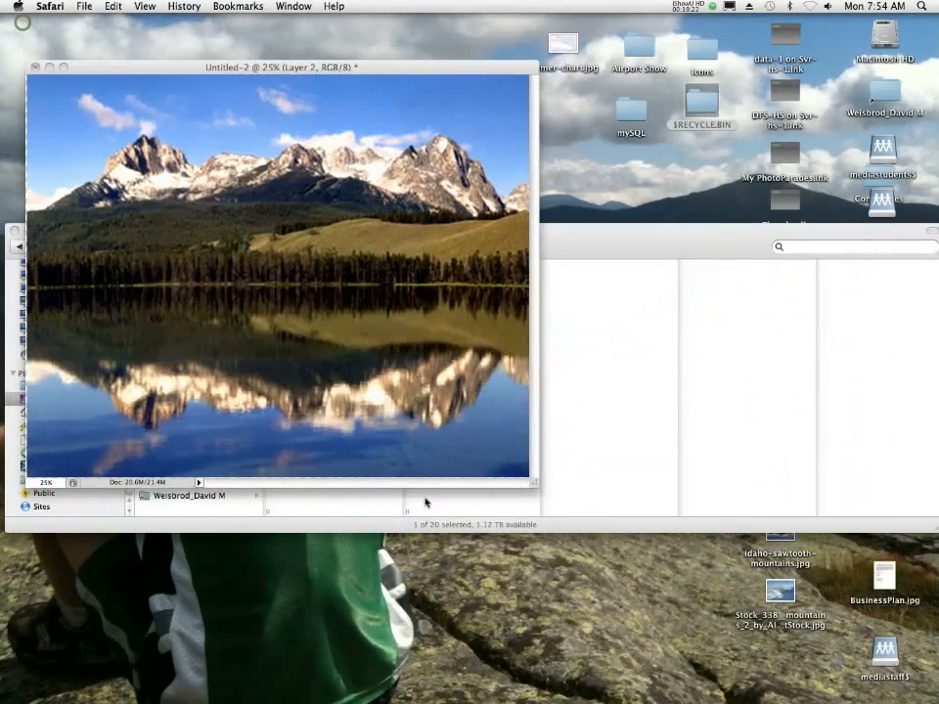
click(607, 427)
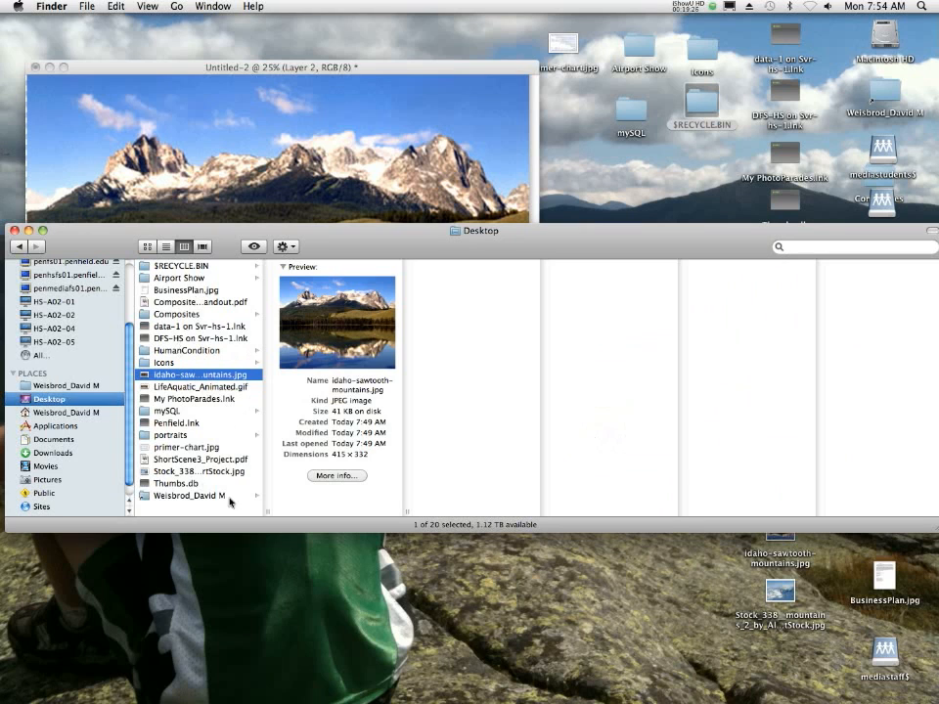
click(217, 471)
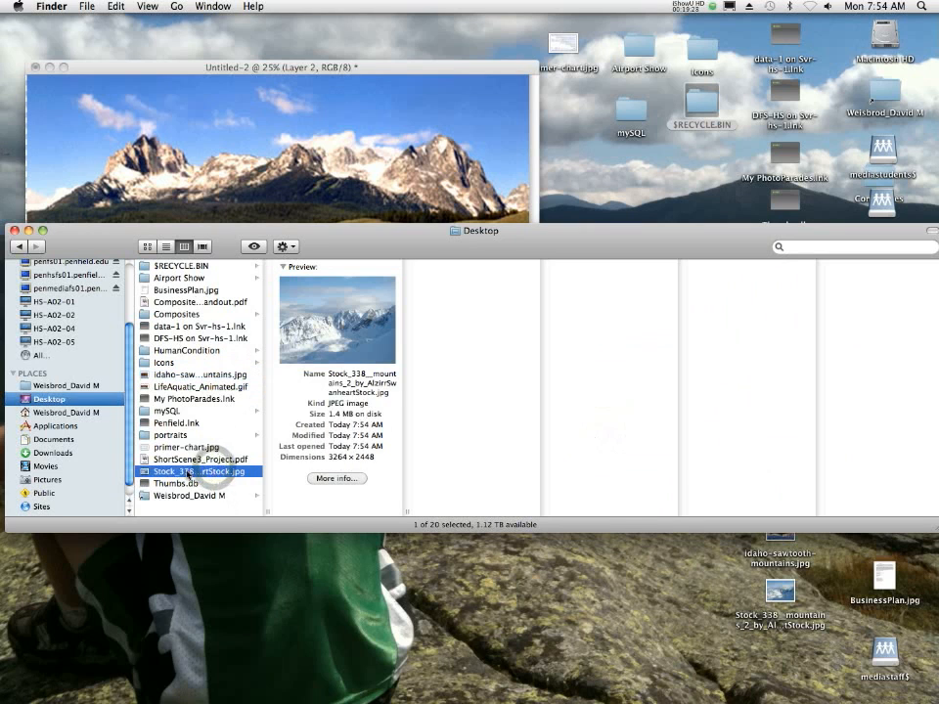
right_click(192, 457)
mouse_move(265, 480)
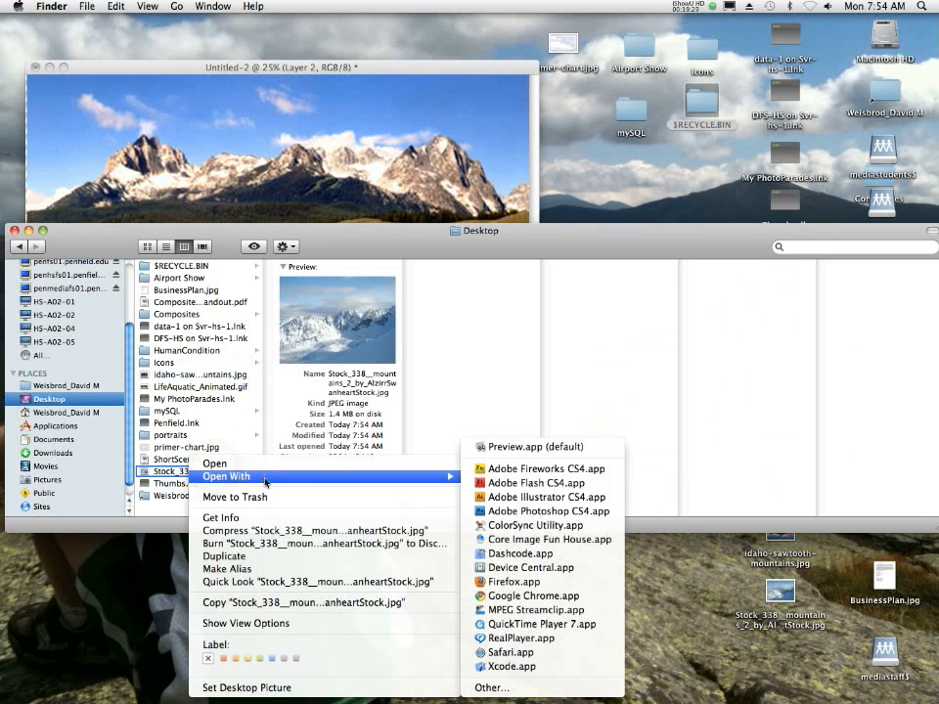
click(546, 511)
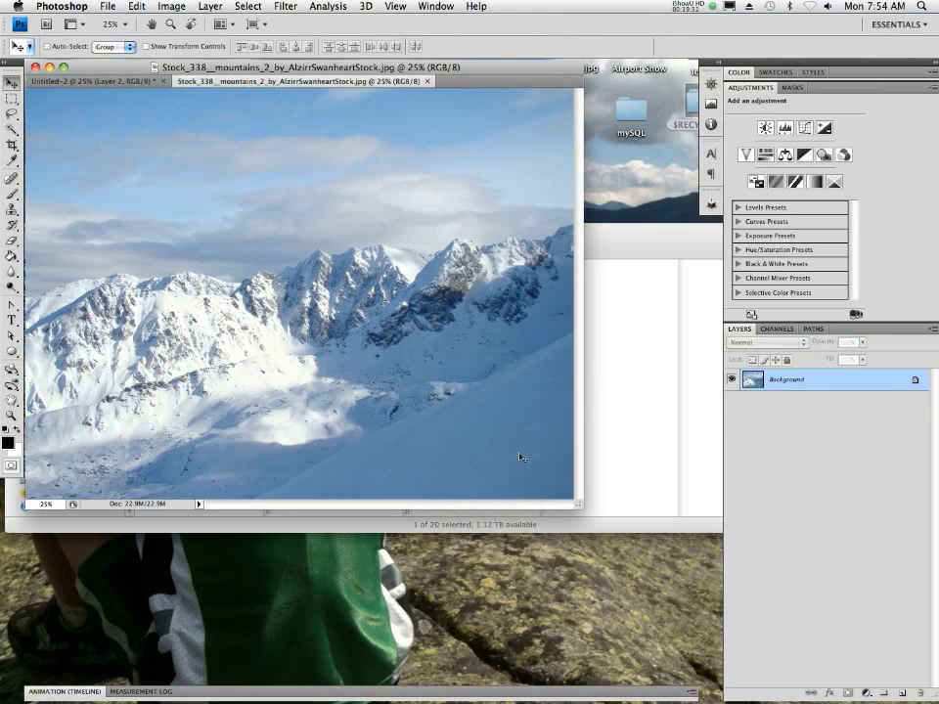
- Compare the enlarged lake photo in Untitled-2 with the Stock_338 snowy mountain photo by switching between the two documents
click(98, 84)
click(282, 86)
click(110, 86)
click(245, 85)
click(116, 83)
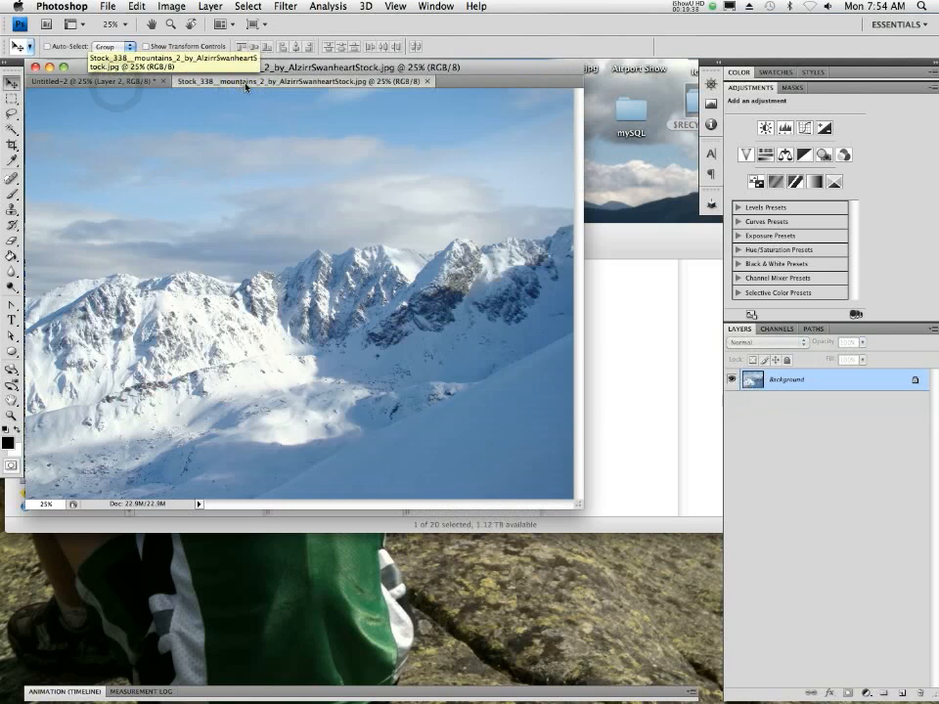
click(237, 84)
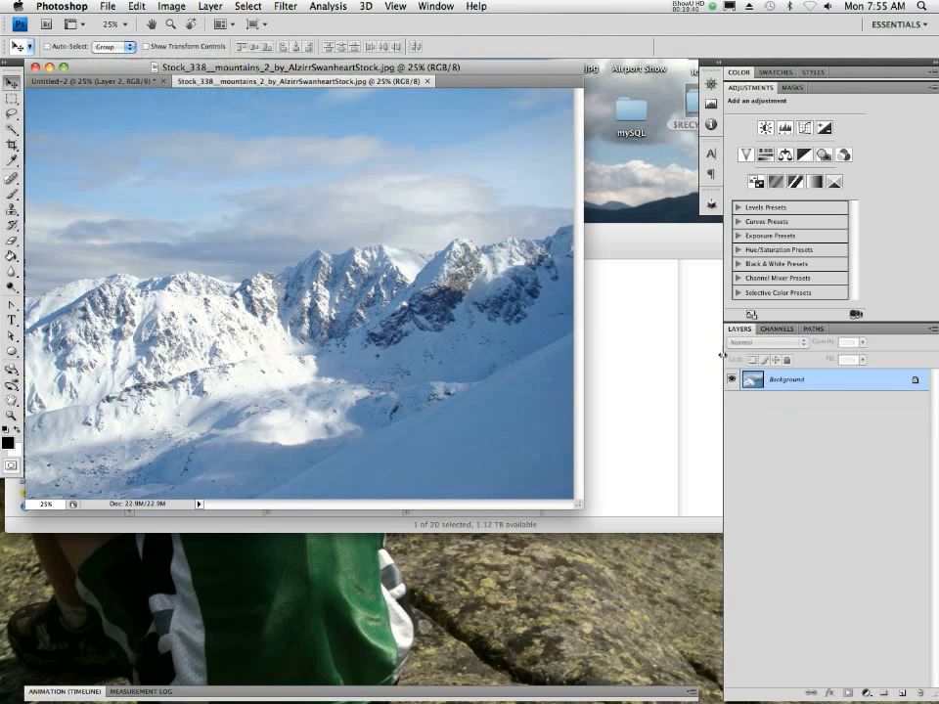
- Separate the Stock_338 photo into its own floating window and copy its Background layer into Untitled-2
drag(281, 82, 432, 340)
click(851, 441)
drag(781, 387, 285, 260)
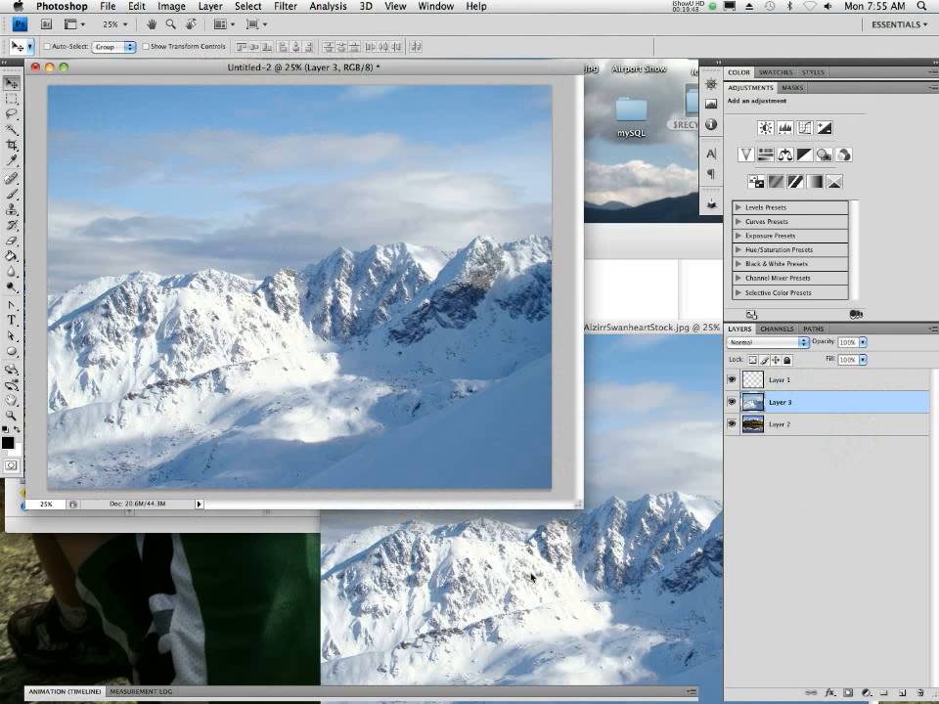
- Enlarge the Untitled-2 window and examine the snowy mountain layer's sharpness at 50% and 100% magnification
drag(576, 506, 709, 682)
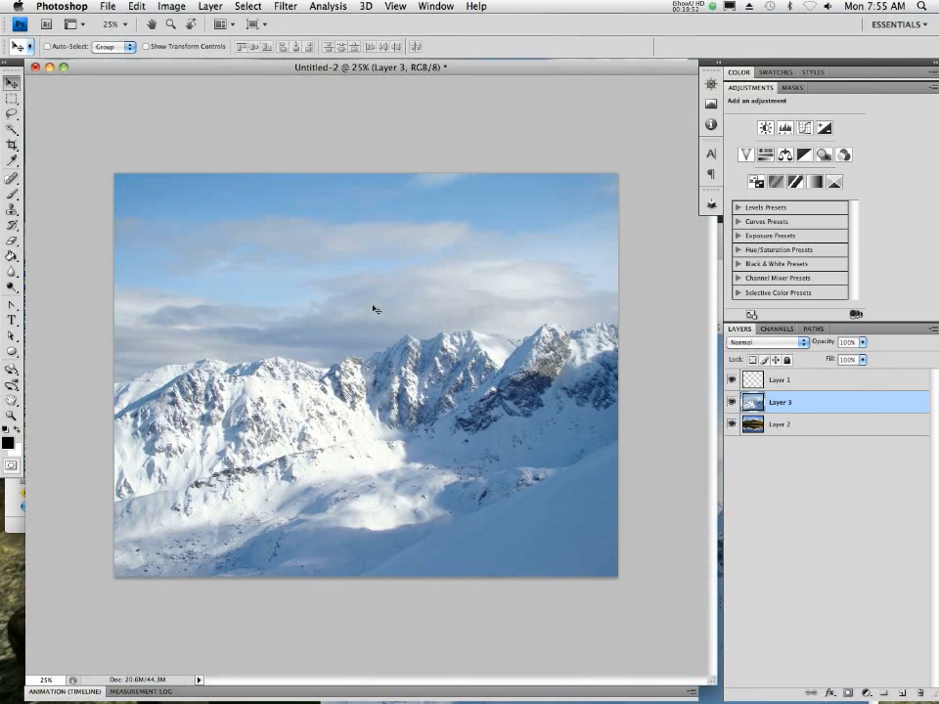
key(super+plus)
key(super+plus)
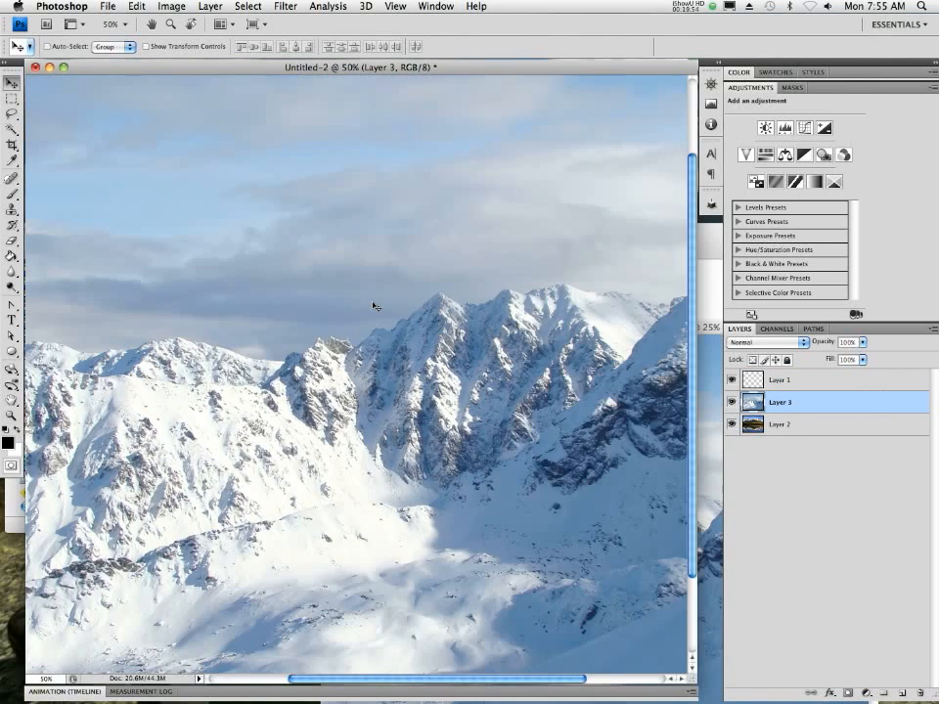
key(super+plus)
key(super+plus)
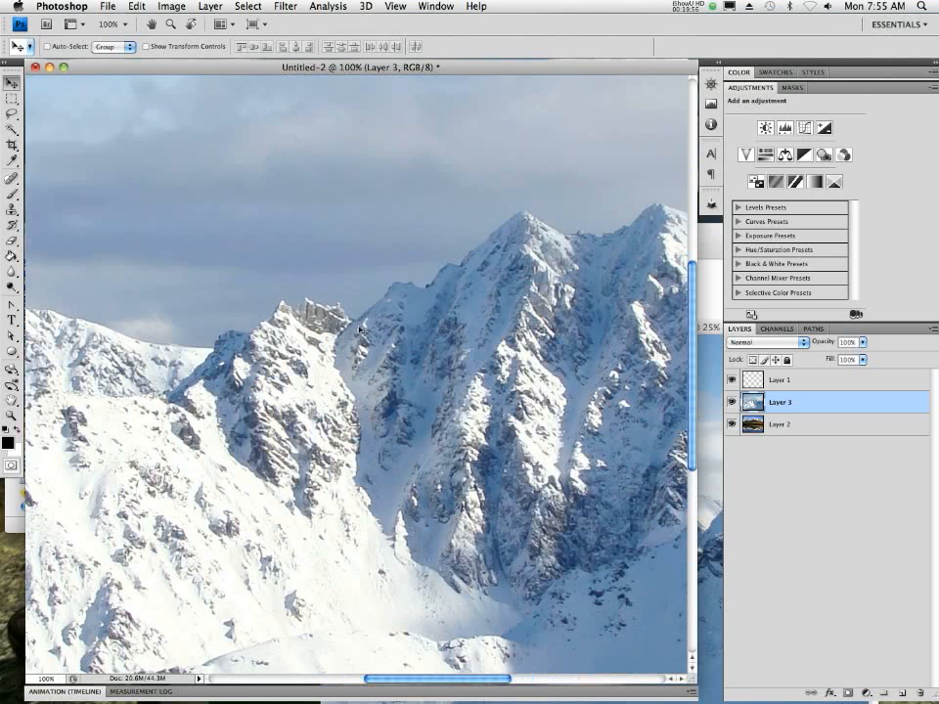
scroll(360, 331, down, 3)
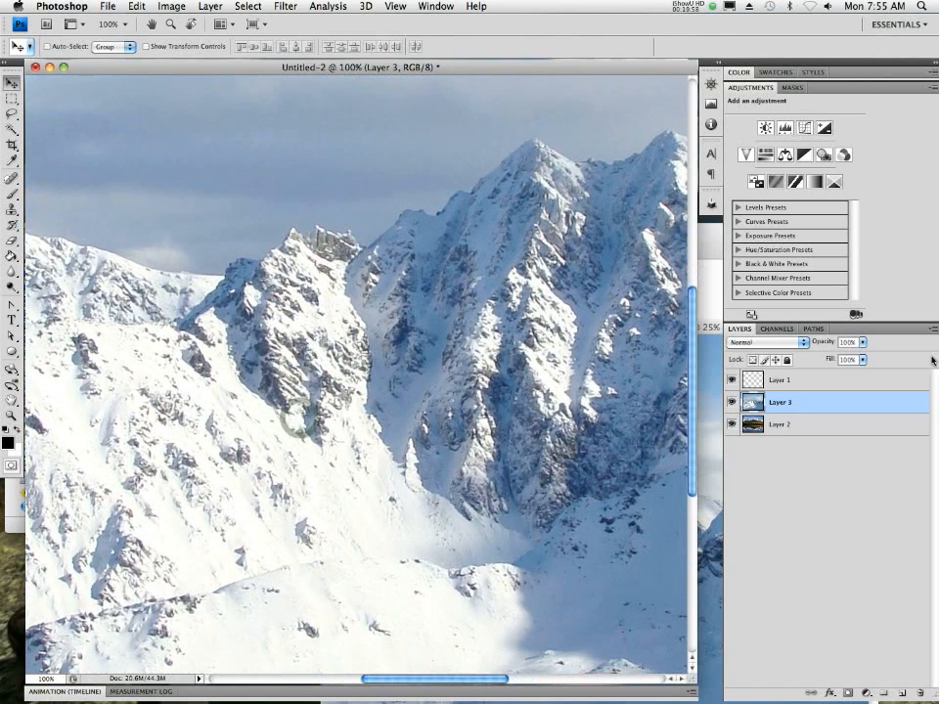
- Compare the sharpness of Layer 3's snowy peaks with Layer 2's enlarged lake photo by toggling Layer 3's visibility at 100%
click(729, 401)
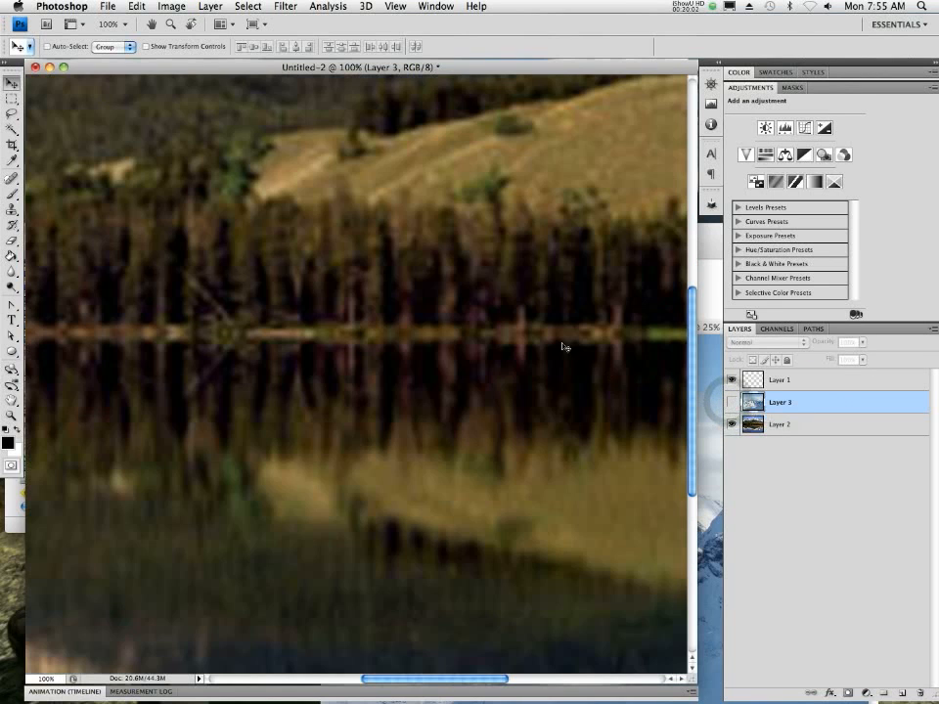
scroll(432, 213, up, 10)
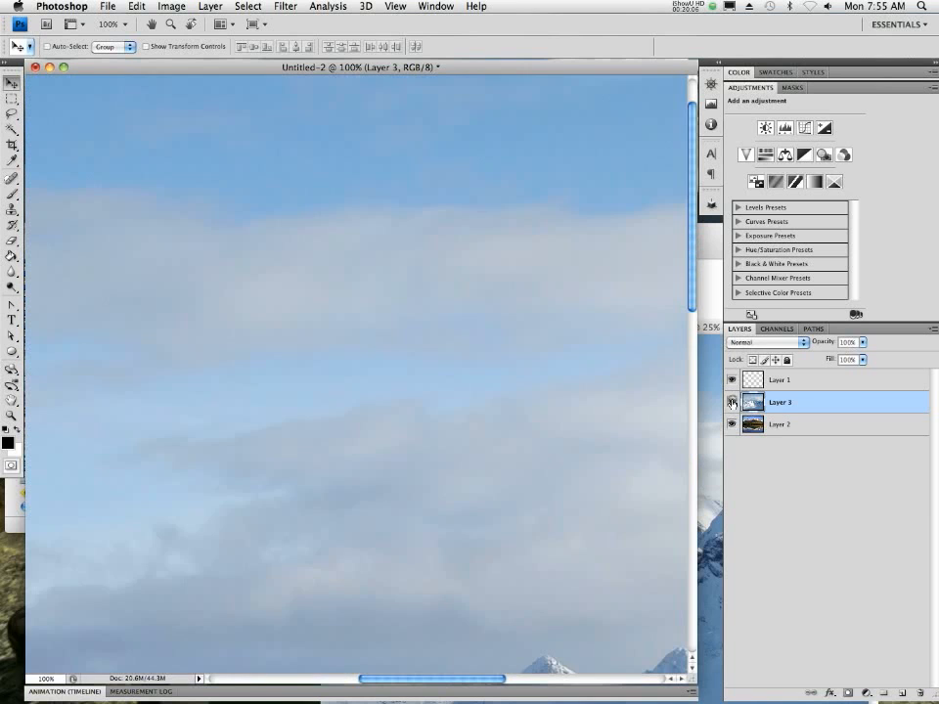
click(731, 402)
drag(553, 487, 537, 261)
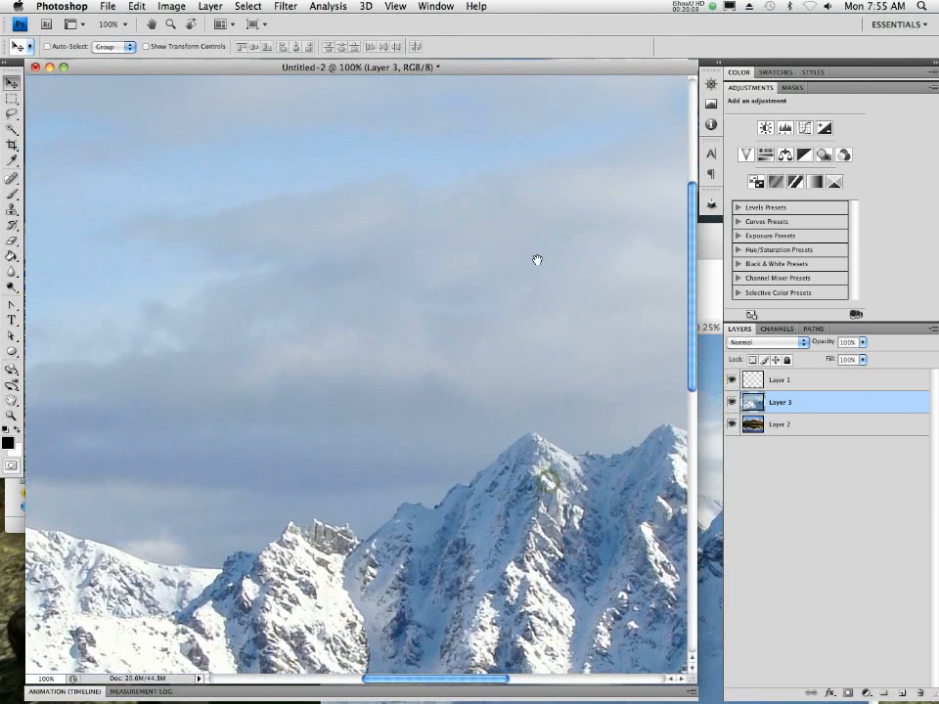
click(731, 402)
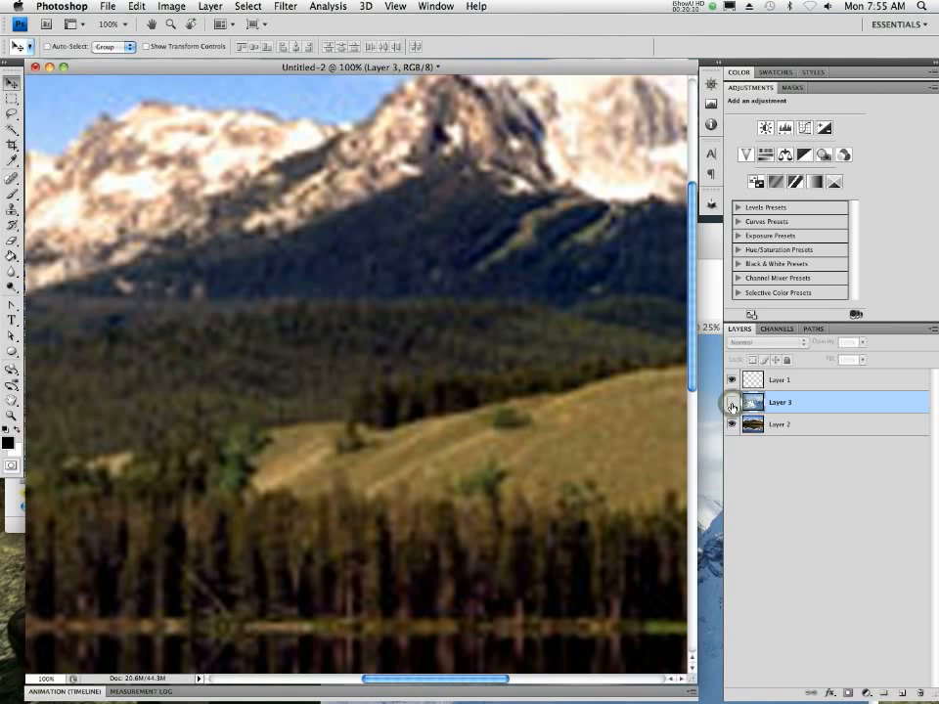
click(731, 402)
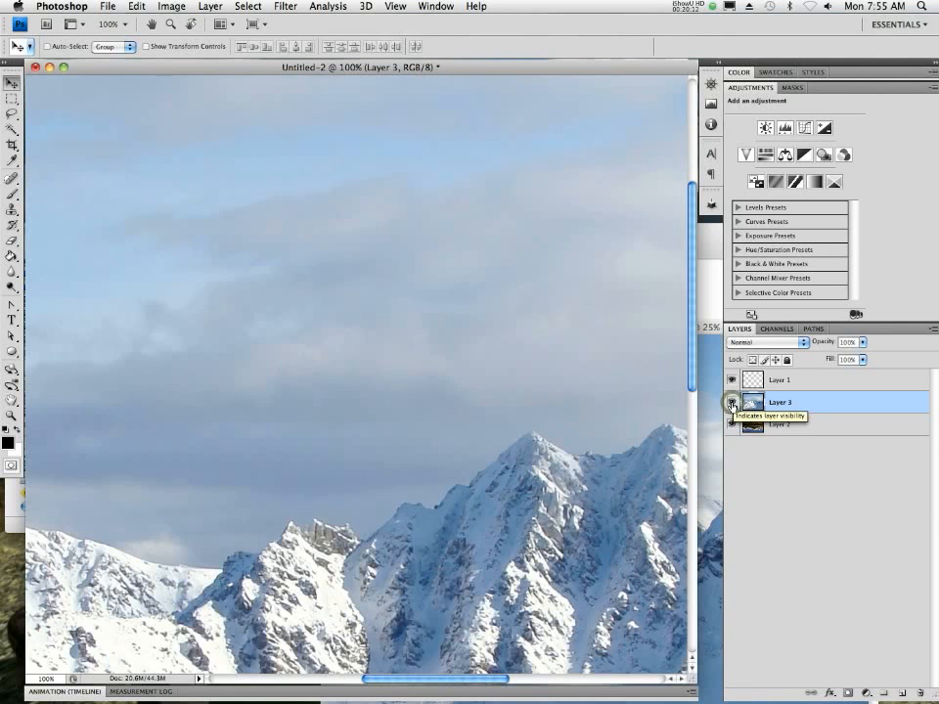
- Compare the snowy mountain layer with the enlarged lake photo once more by hiding and showing Layer 3
click(731, 402)
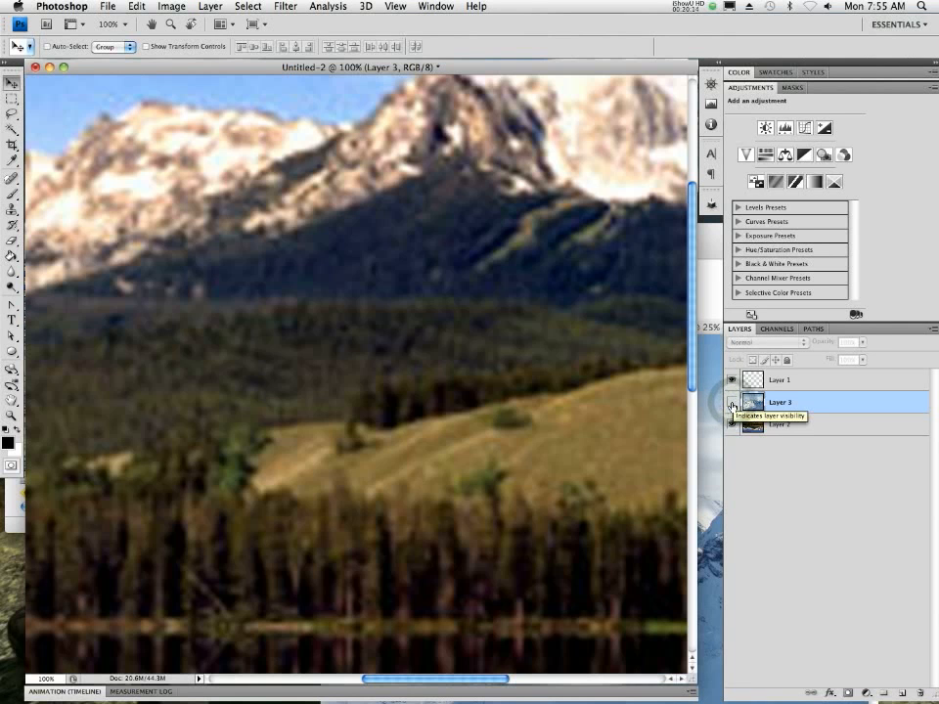
click(732, 404)
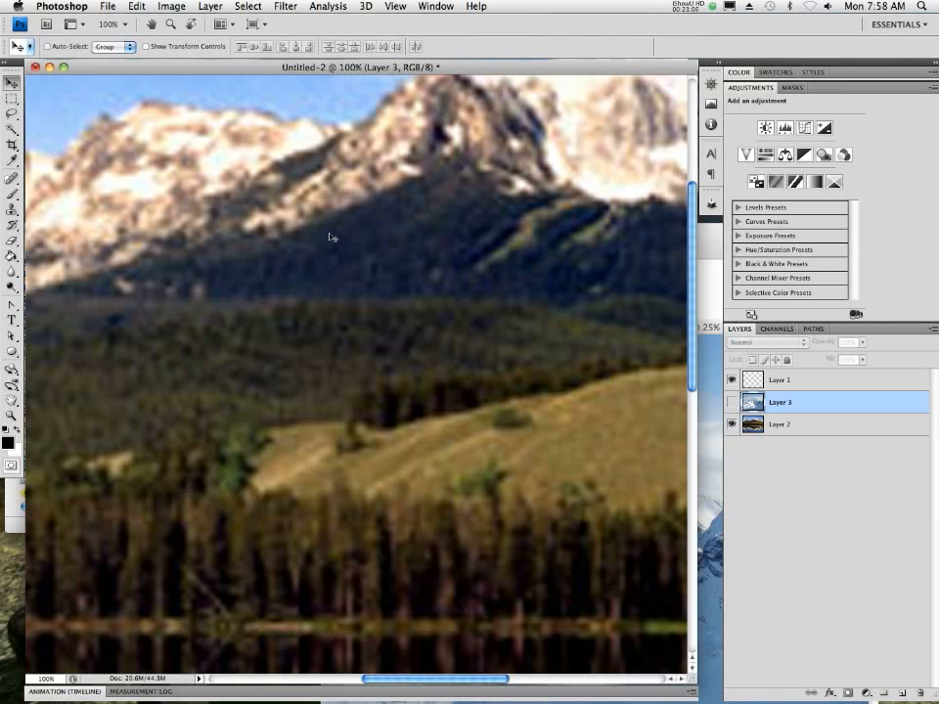
click(731, 402)
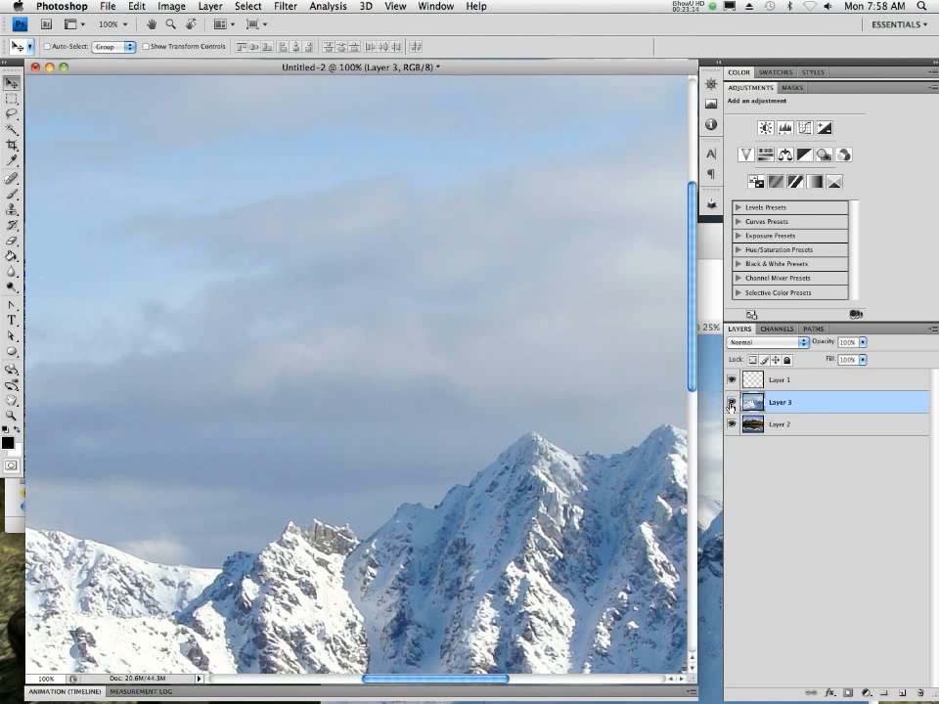
- Switch to Safari, return to the mountains image results and review the minimum-size choices, keeping 8 MP (3264×2448)
mouse_move(446, 675)
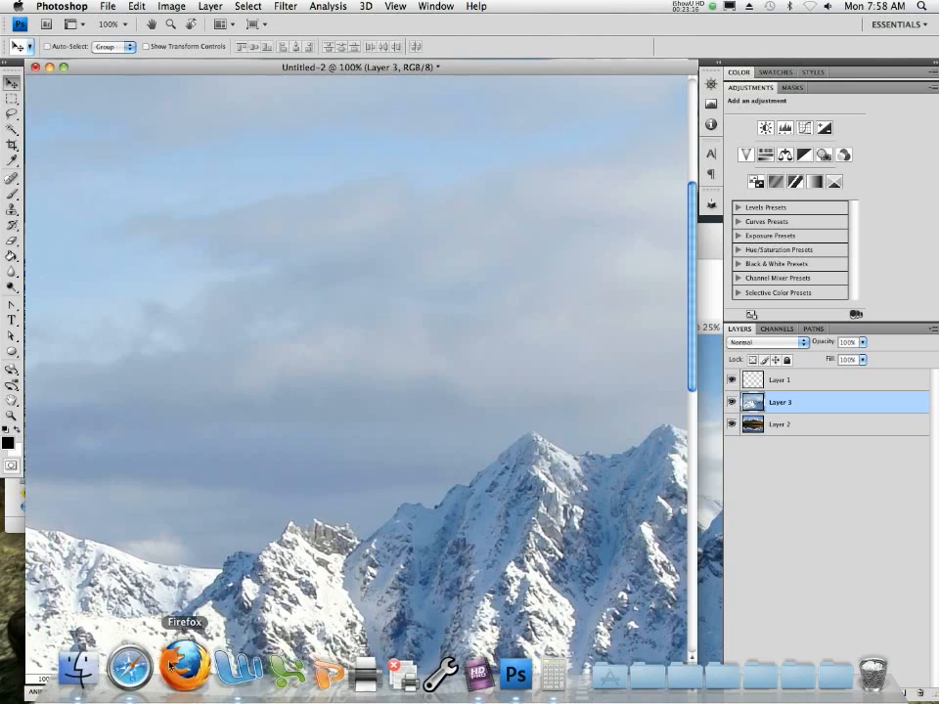
click(108, 673)
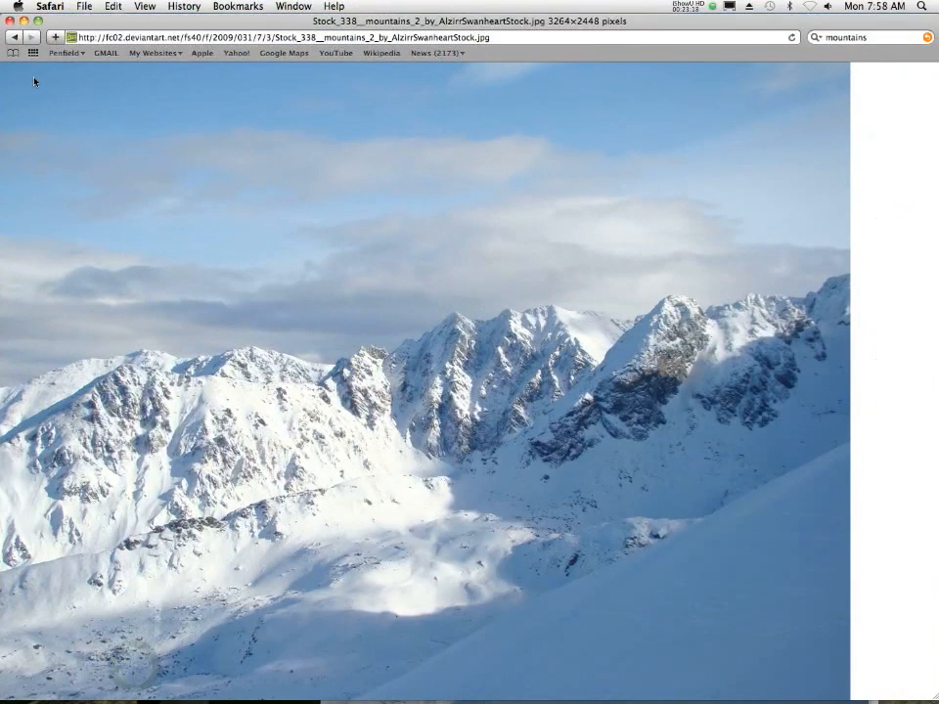
click(14, 37)
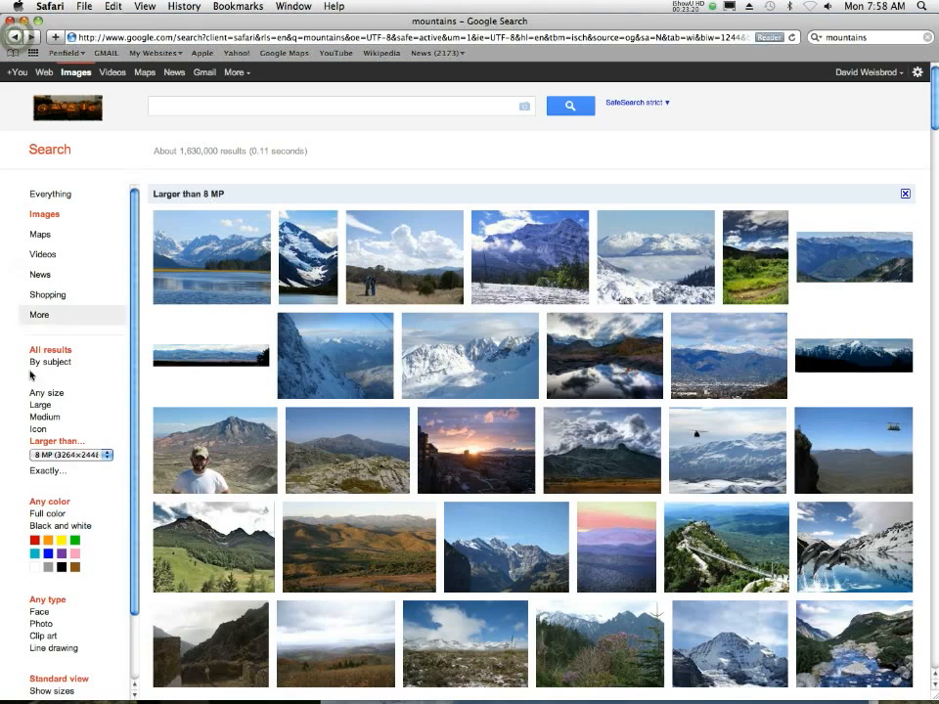
click(84, 455)
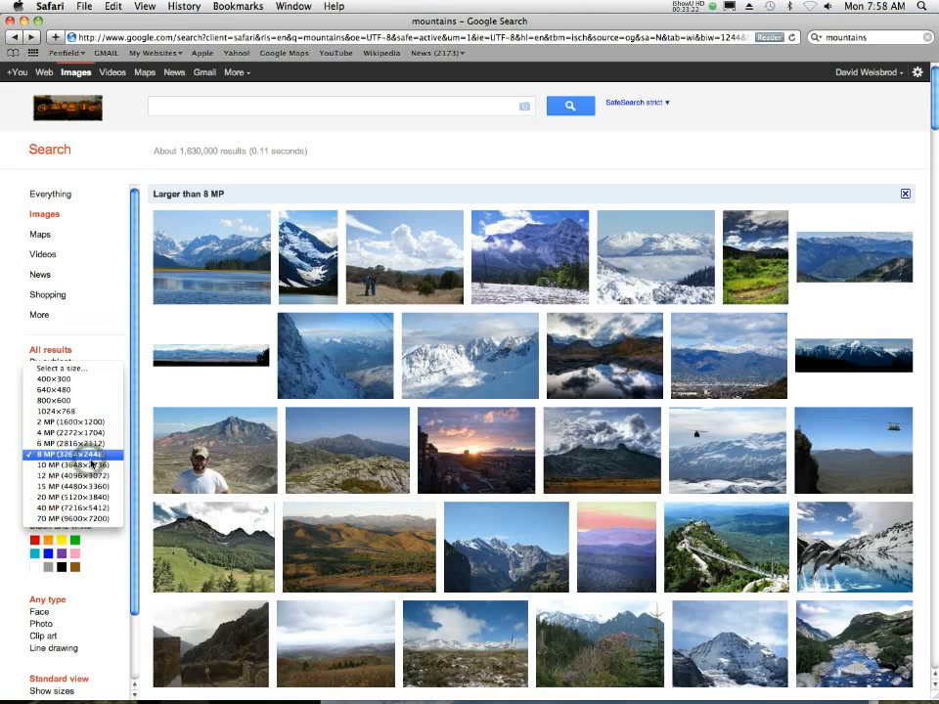
click(90, 456)
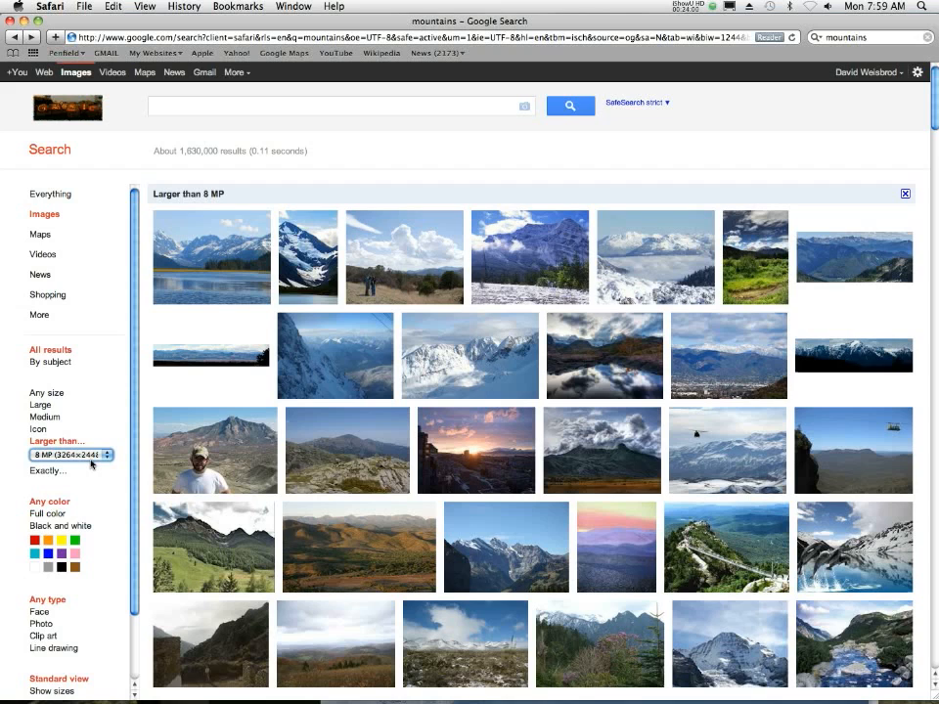
- Search Google Images for "eagle" and limit the results to images larger than 1024×768
click(178, 104)
text(eagle)
key(Return)
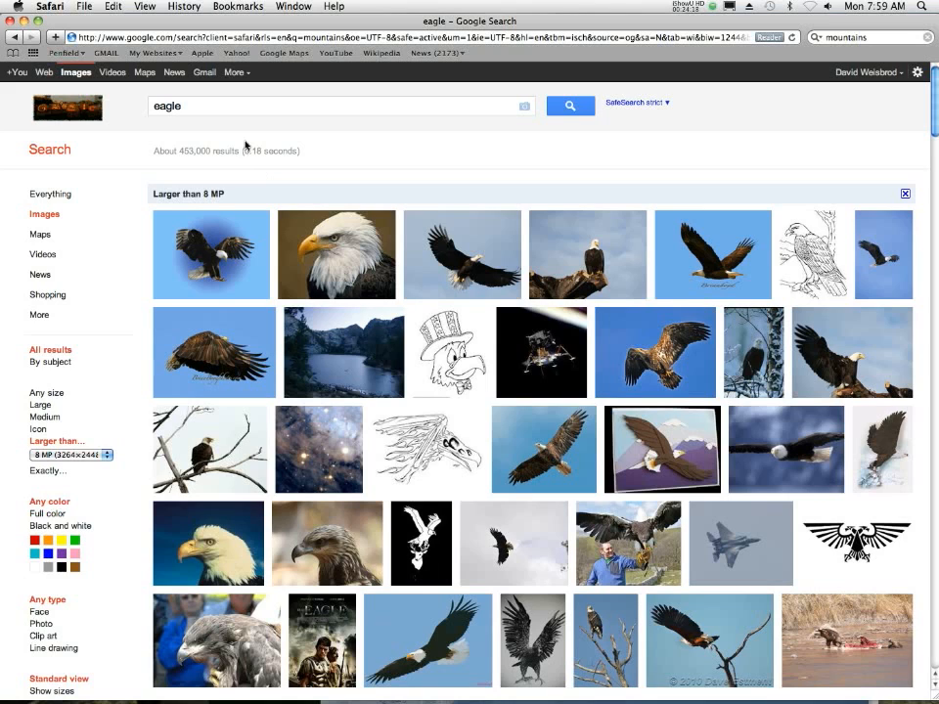
click(53, 457)
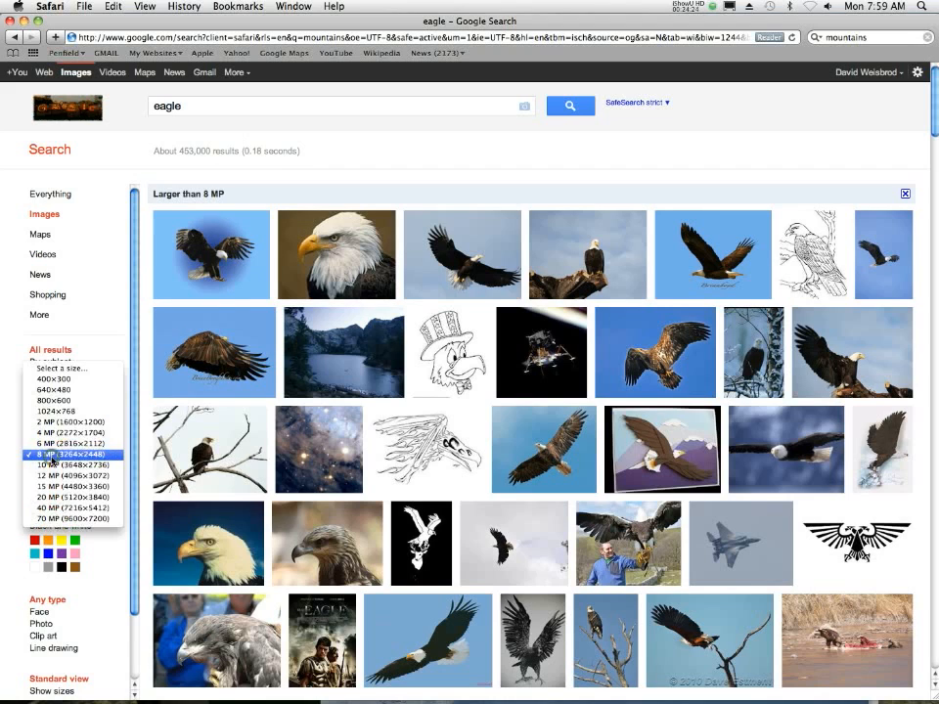
click(75, 412)
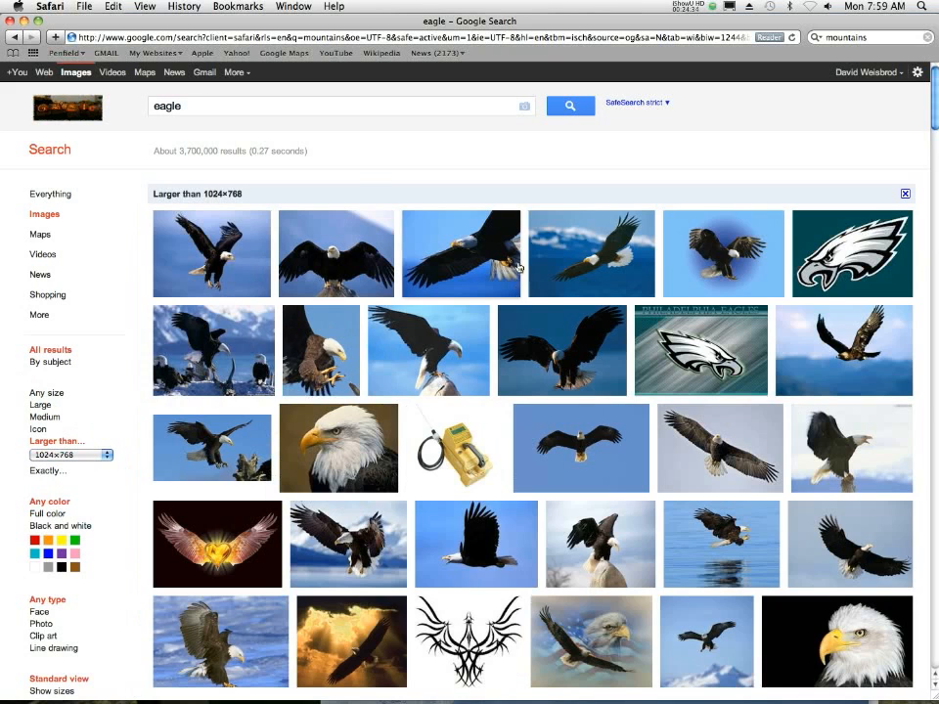
- Open the full-size image of the eagle gliding over blue water and save it to the Desktop as eagle-flying.jpg
mouse_move(576, 259)
mouse_move(519, 218)
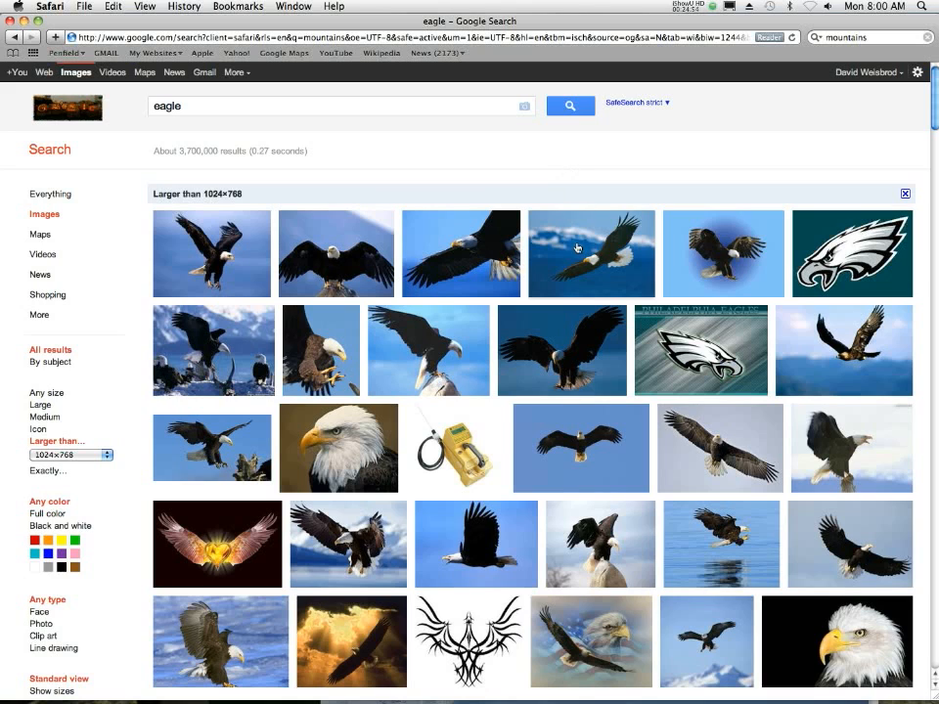
mouse_move(585, 235)
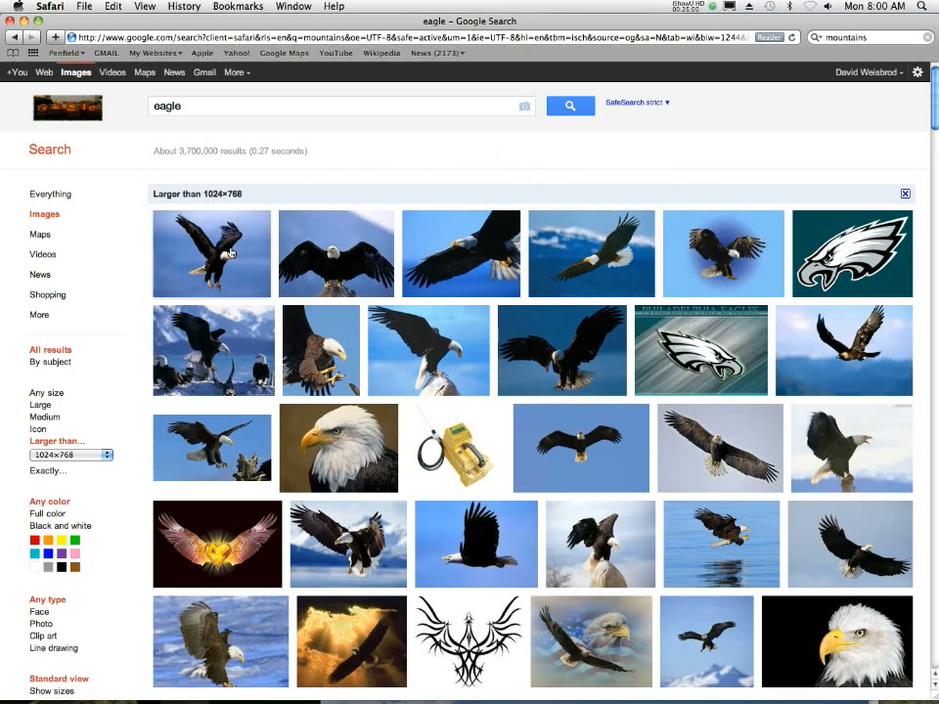
mouse_move(233, 252)
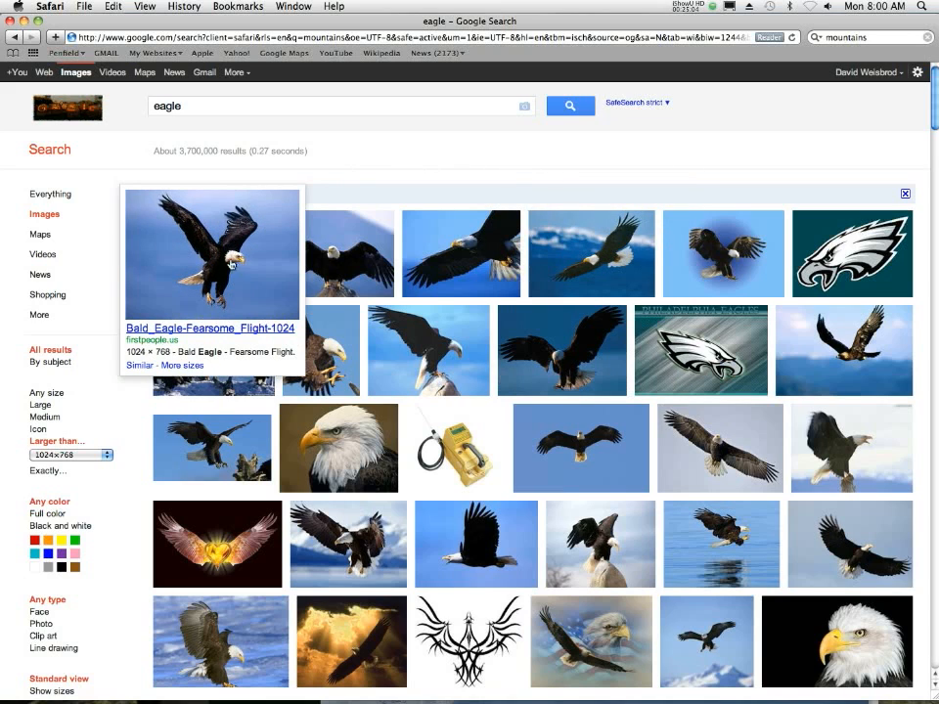
mouse_move(241, 432)
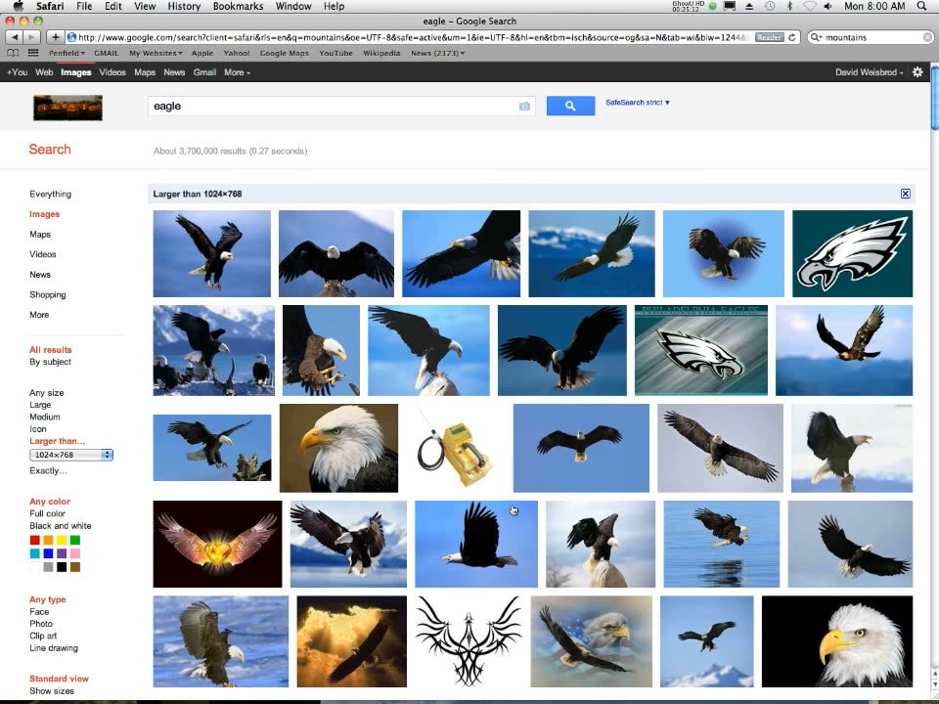
mouse_move(471, 566)
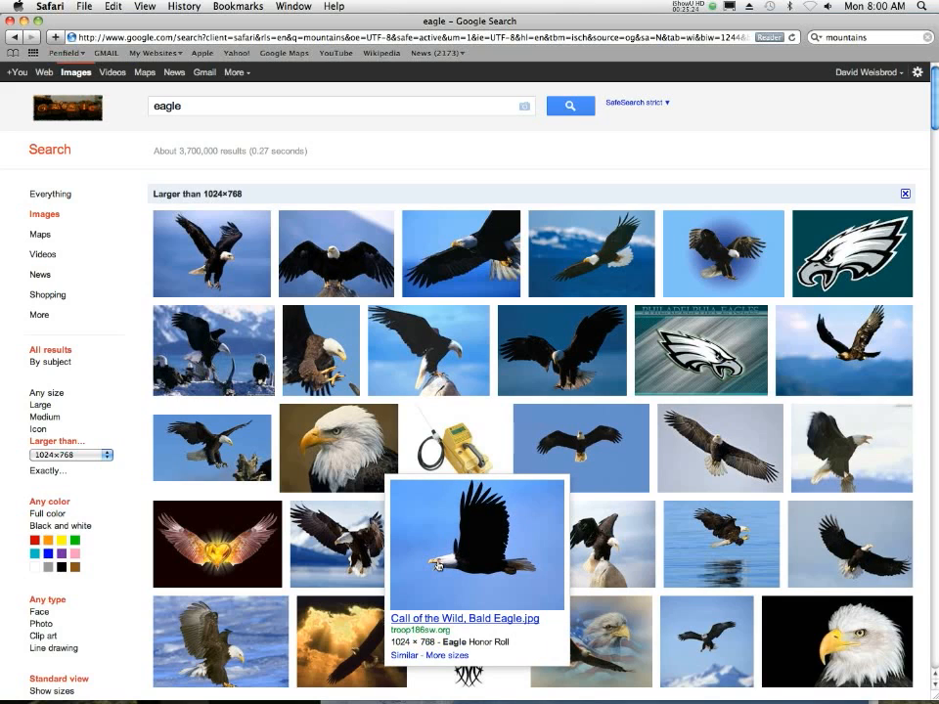
click(586, 244)
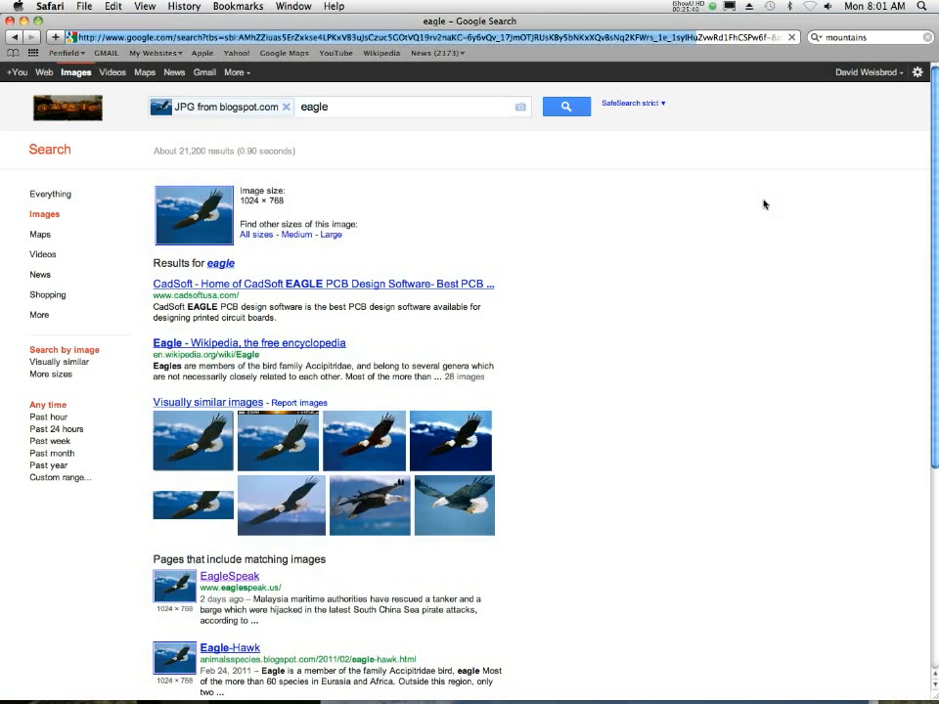
click(14, 36)
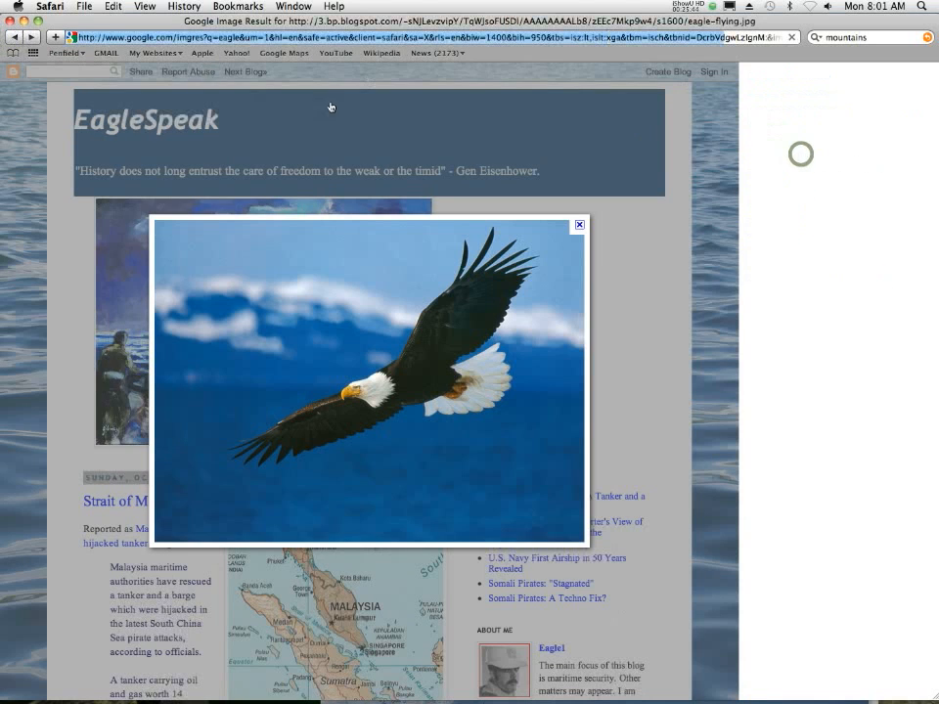
click(329, 273)
right_click(301, 263)
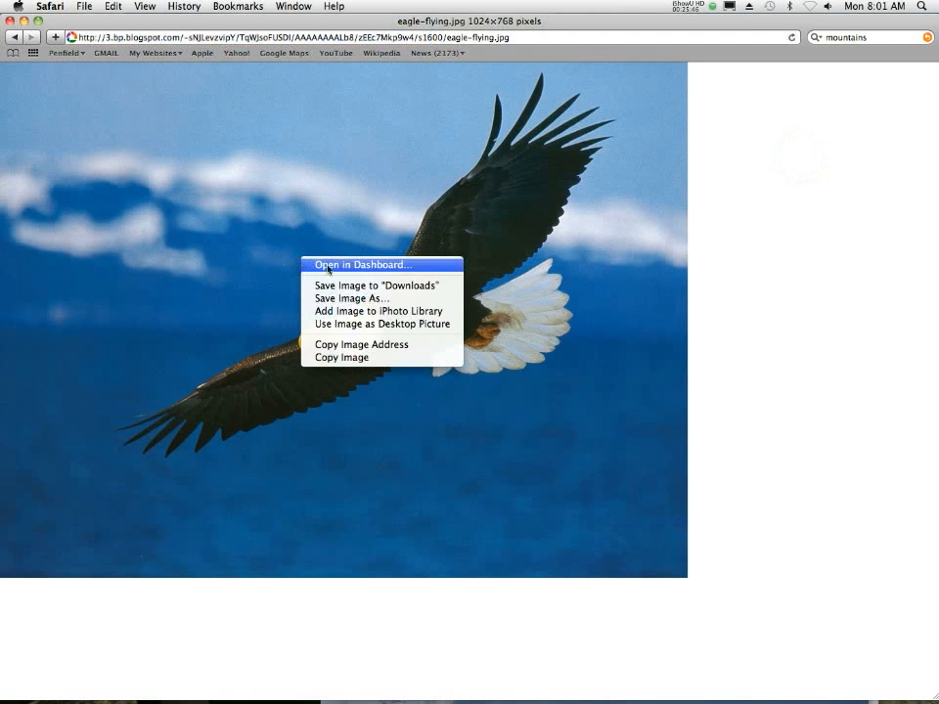
click(389, 298)
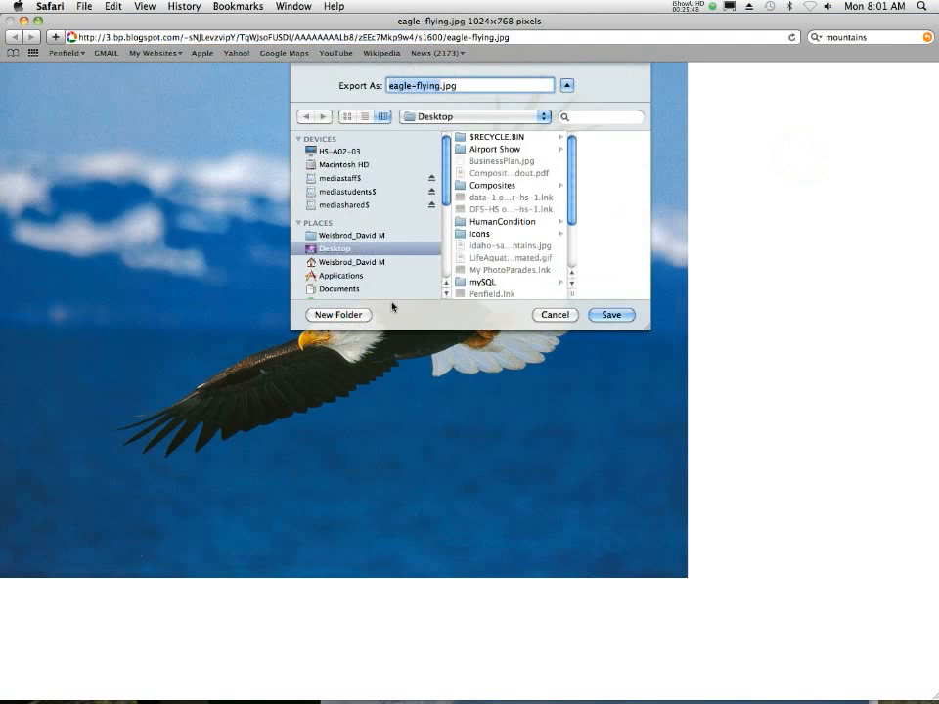
click(612, 317)
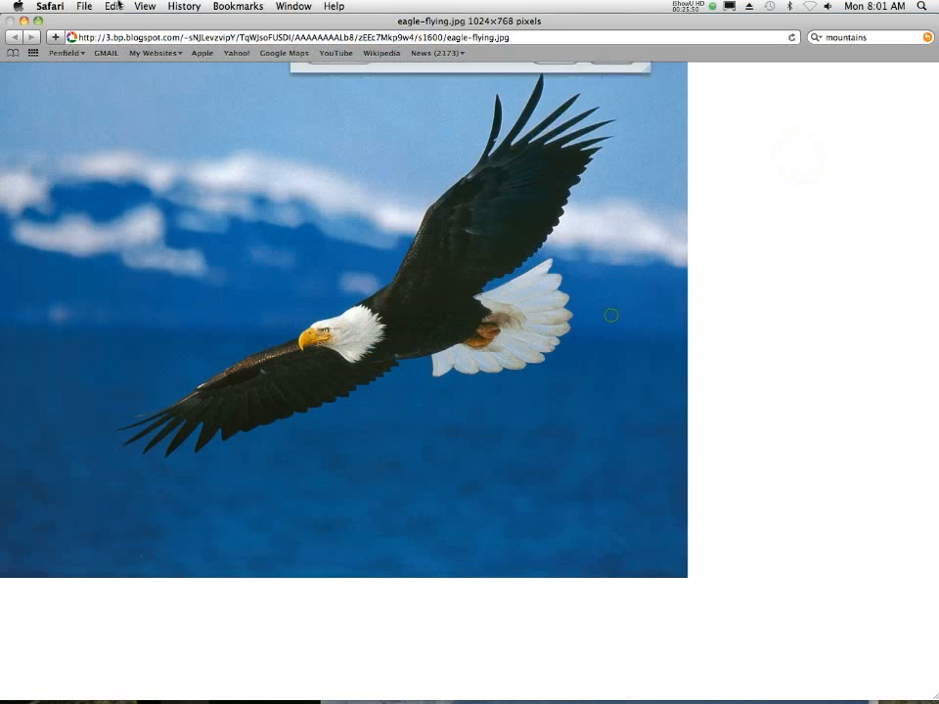
- Minimize the browser window and close the Stock_338 mountain photo in Photoshop
click(22, 20)
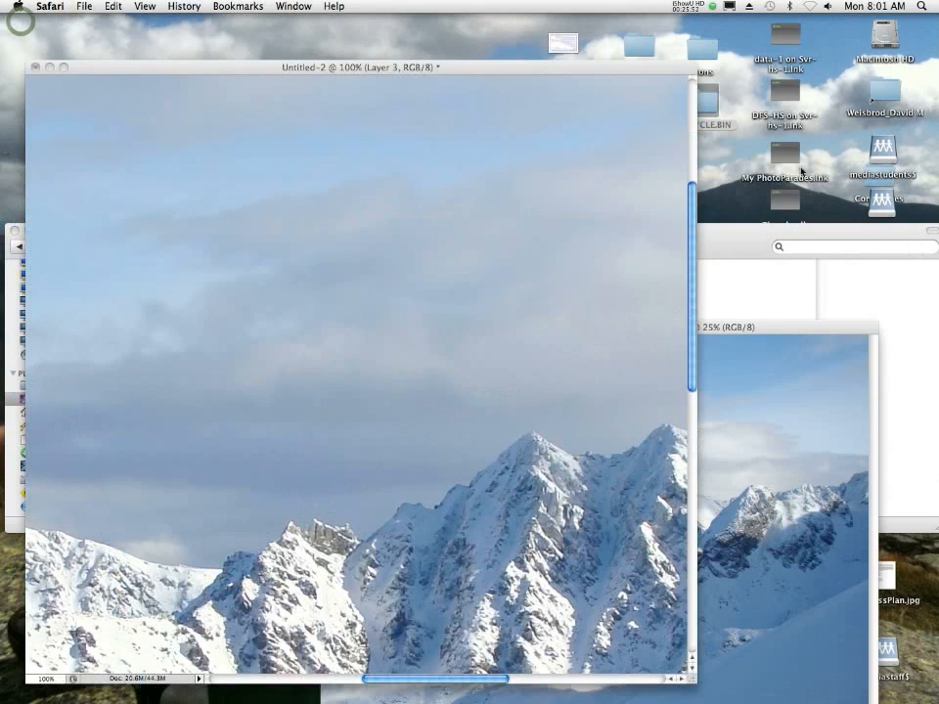
click(761, 329)
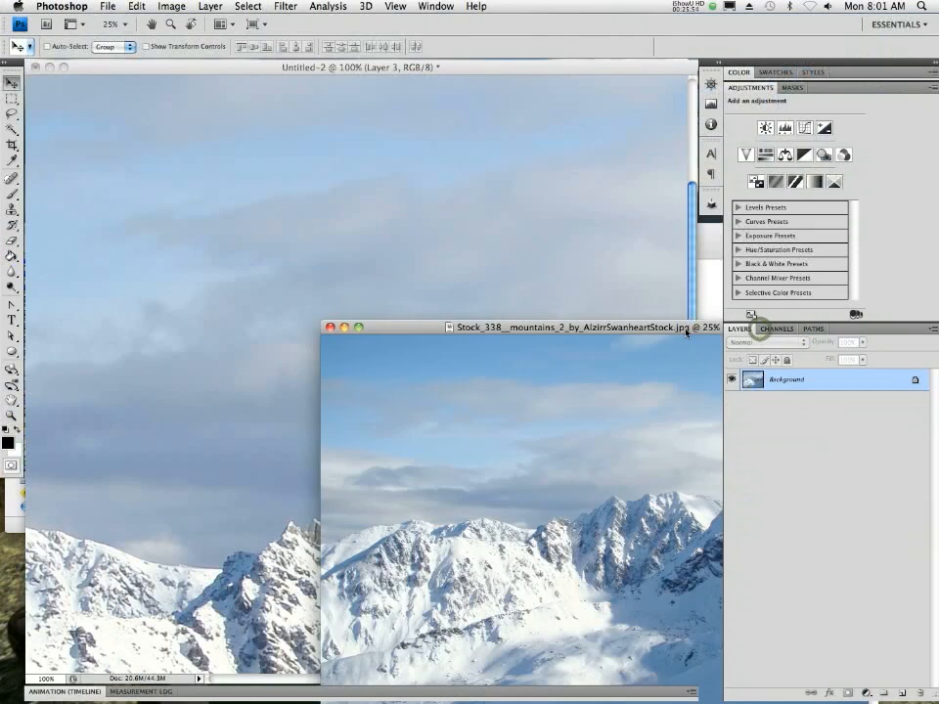
key(super+w)
- Open eagle-flying.jpg from the Desktop folder in Adobe Photoshop CS4
click(709, 401)
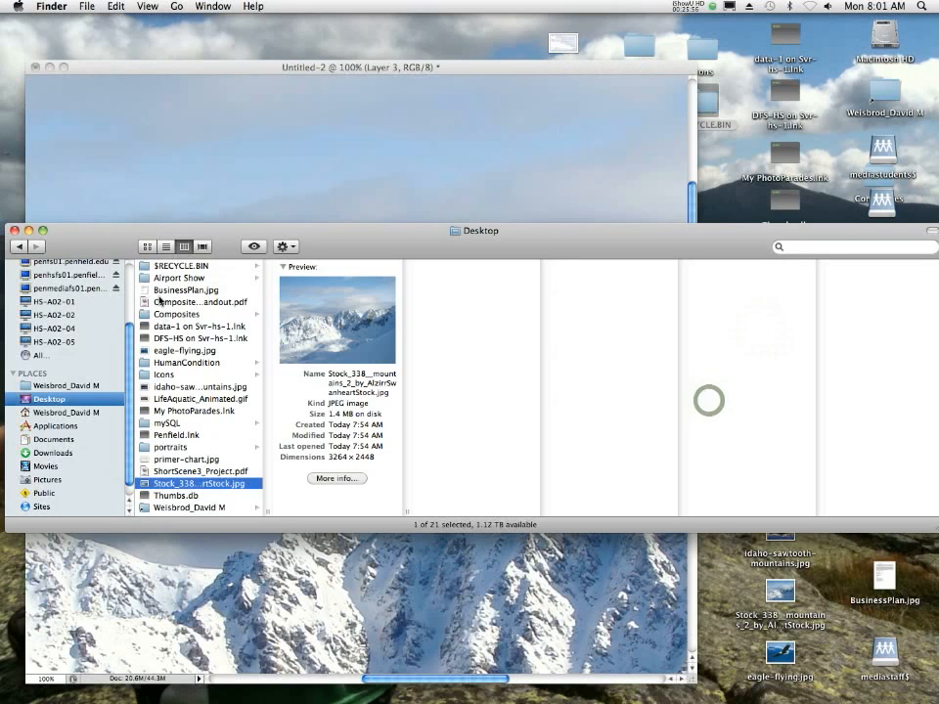
click(144, 350)
right_click(142, 351)
mouse_move(306, 368)
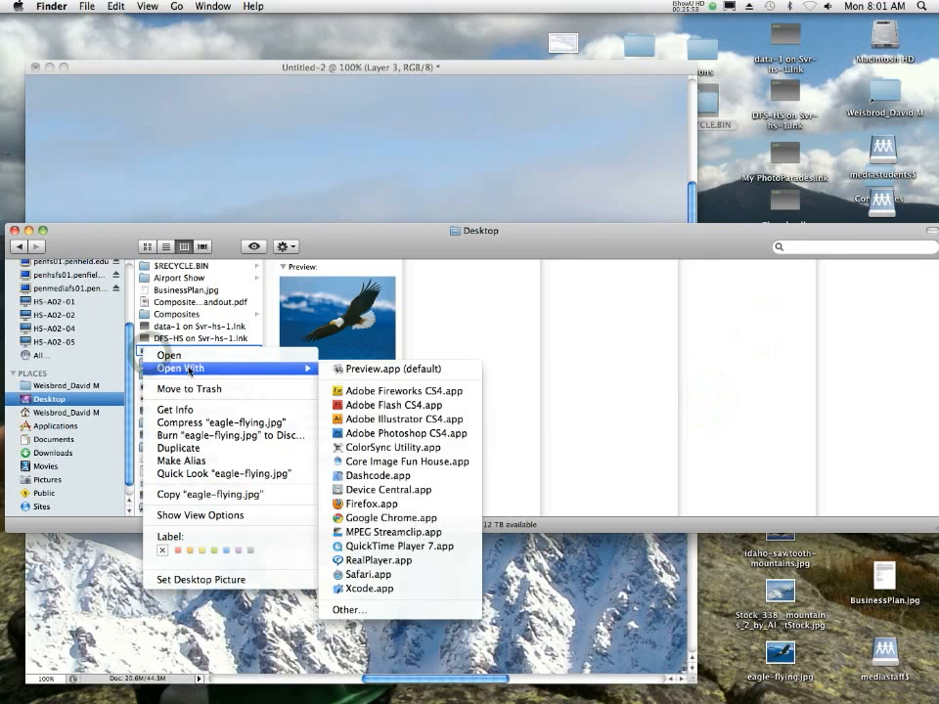
click(404, 435)
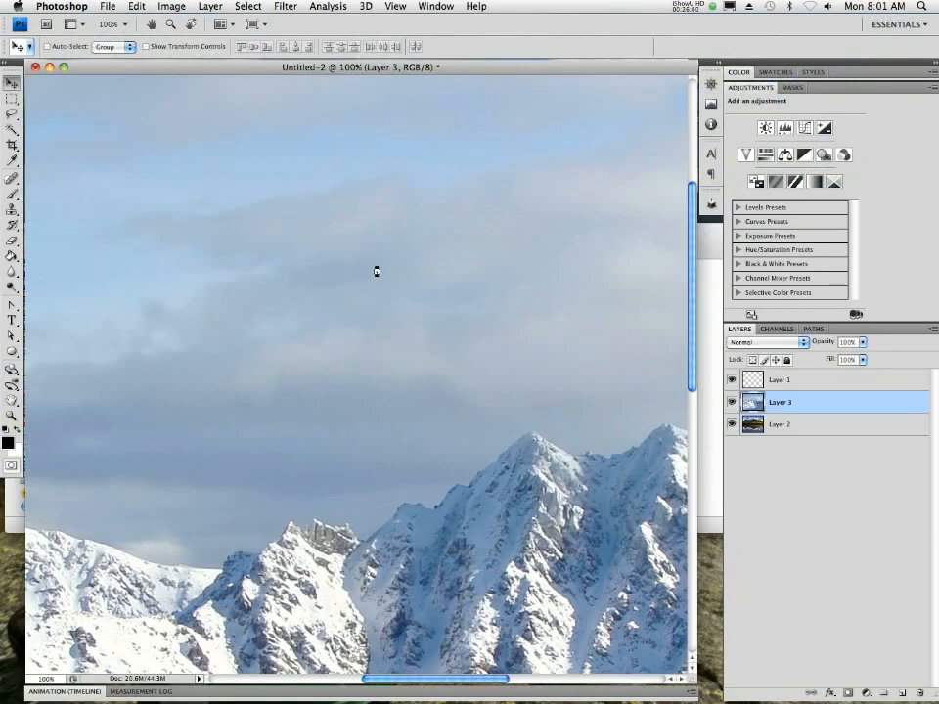
- Separate the eagle photo into its own floating window and copy its Background layer into Untitled-2, over the sky at the upper right
drag(260, 83, 689, 427)
click(464, 306)
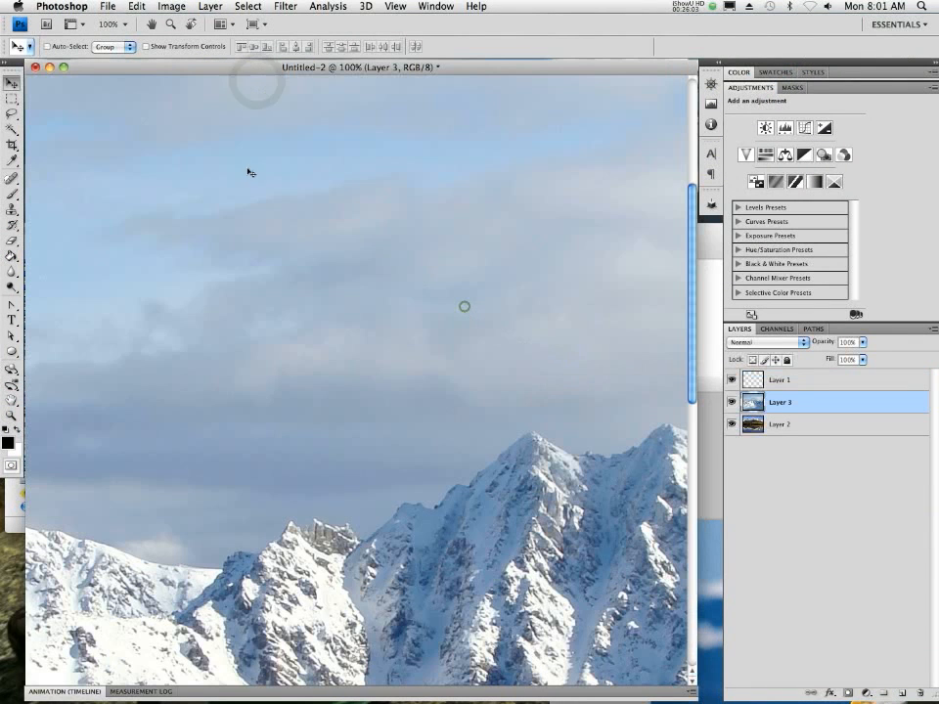
alt+click(234, 259)
alt+click(238, 259)
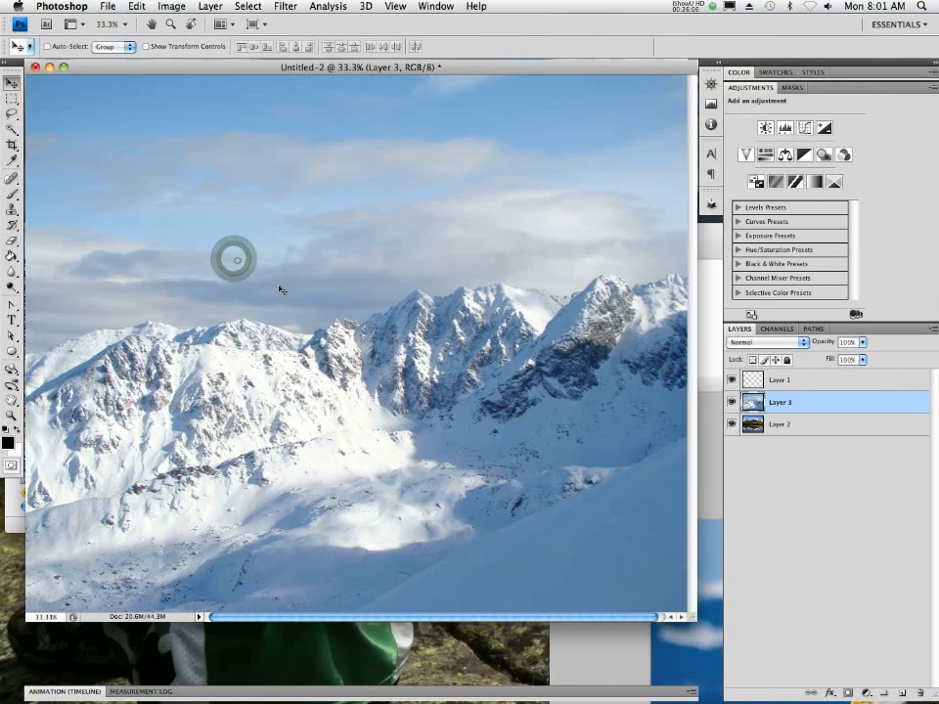
click(631, 657)
drag(771, 382, 528, 181)
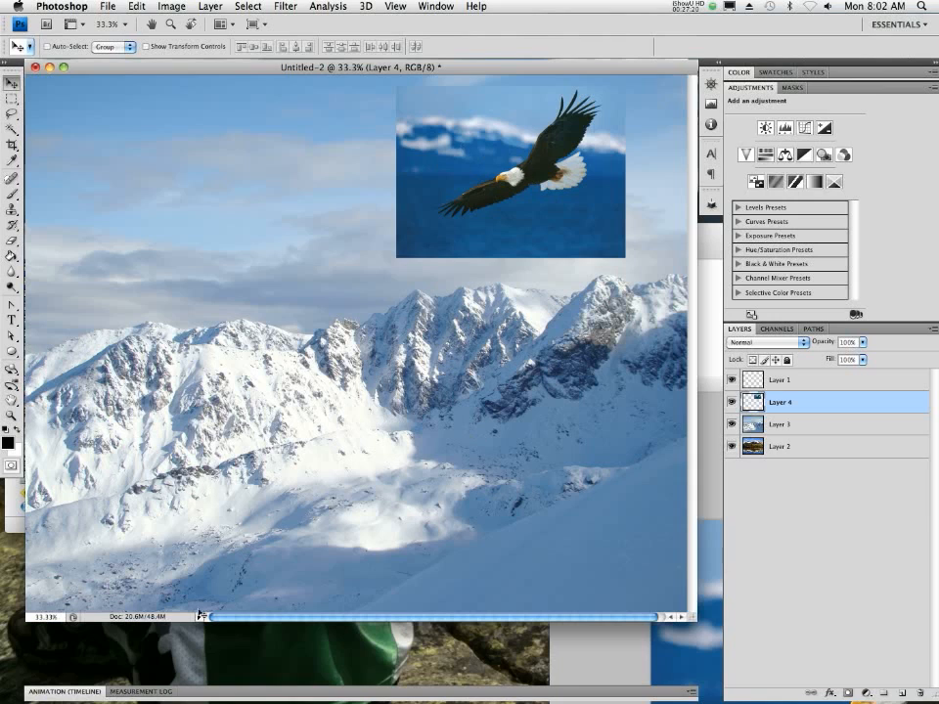
- Switch to Safari, go back to the eagle results and open the full-size bald eagle head close-up, bald_eagle1.jpg
mouse_move(252, 674)
click(137, 675)
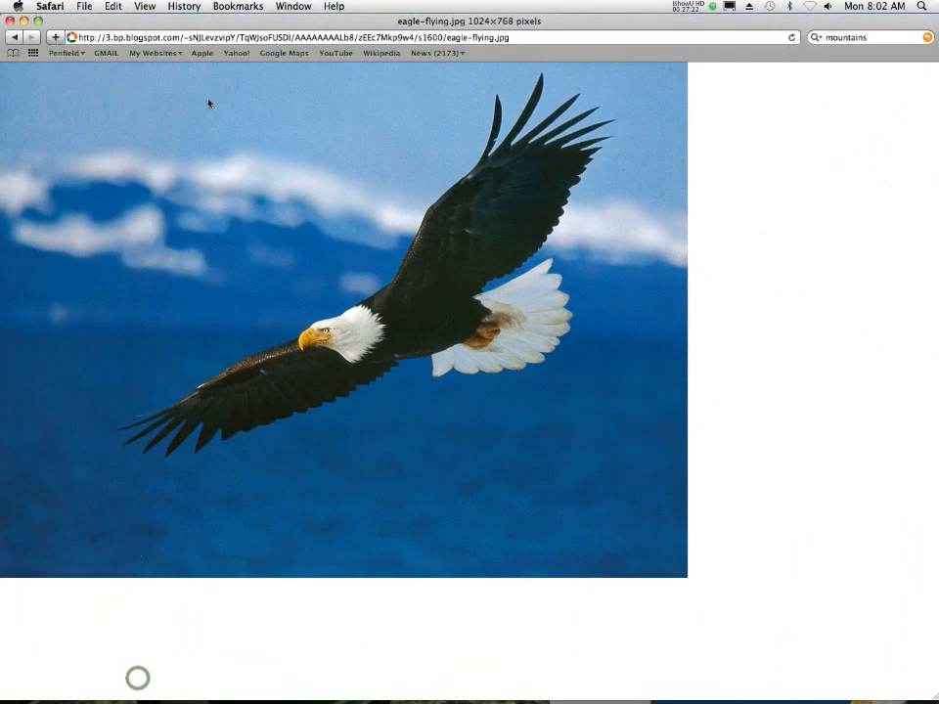
click(13, 37)
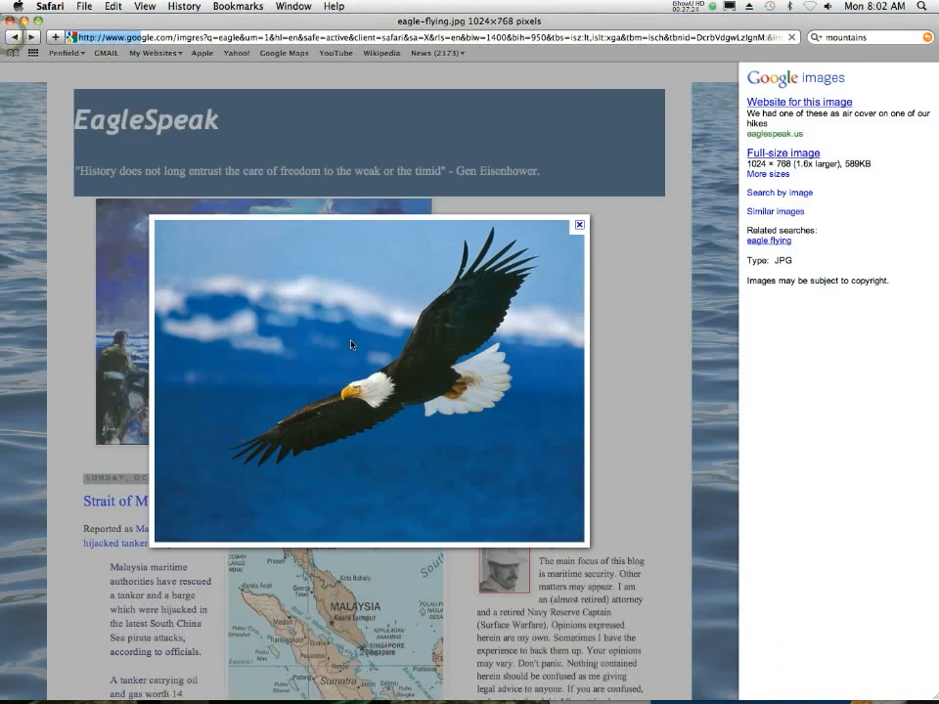
right_click(351, 344)
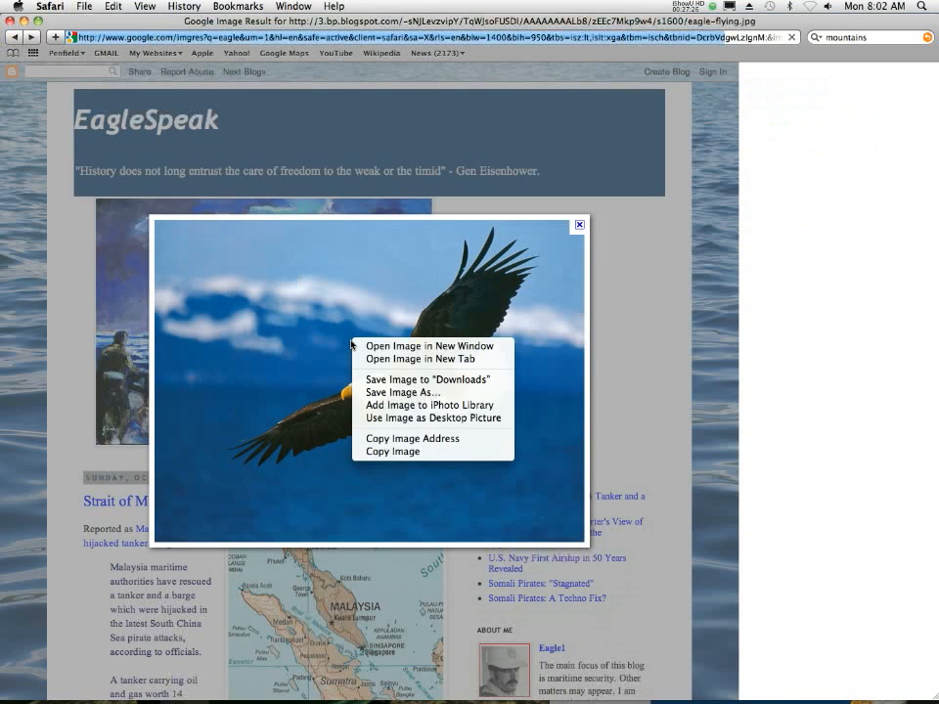
click(236, 290)
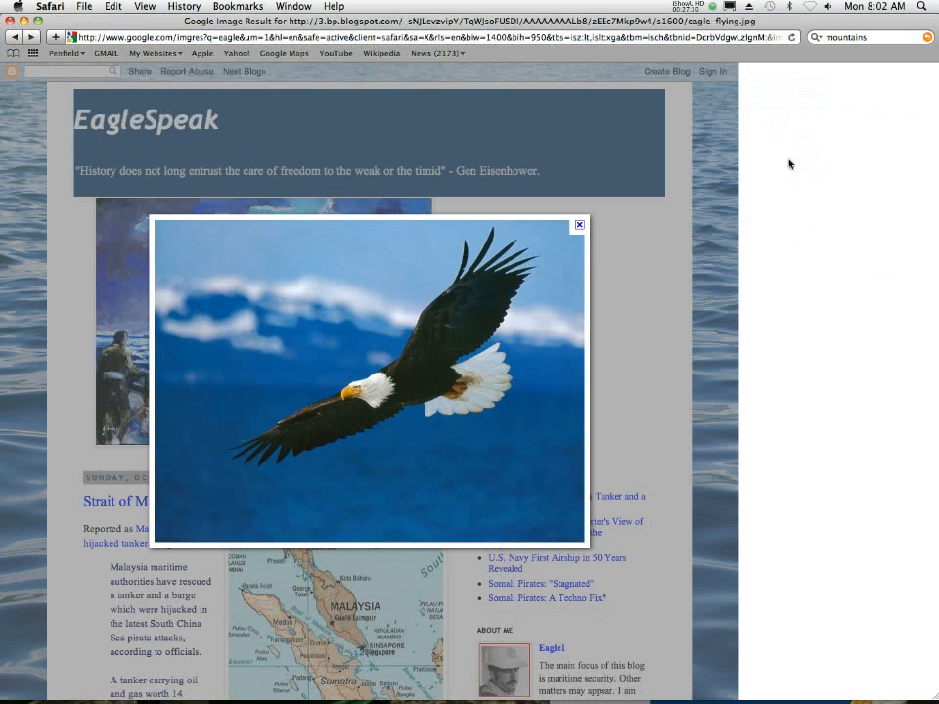
click(14, 37)
mouse_move(222, 357)
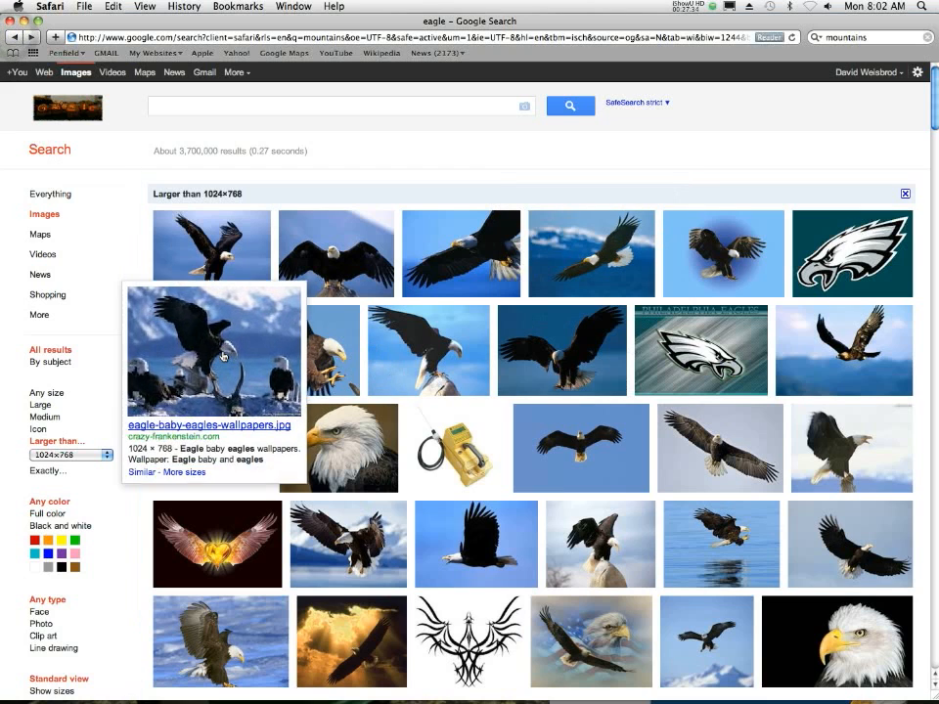
click(347, 445)
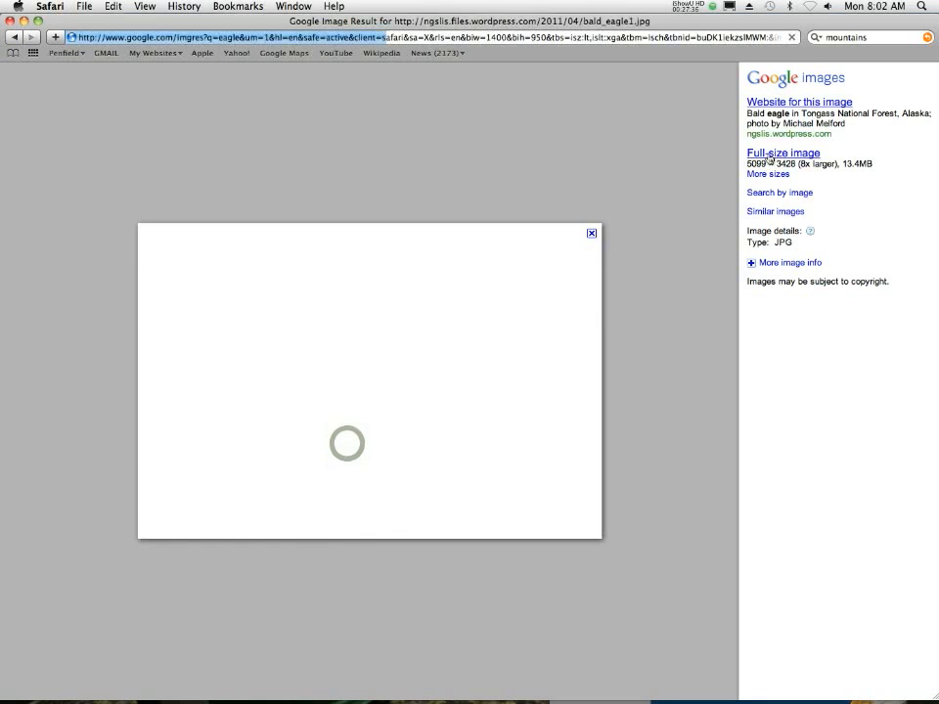
click(771, 153)
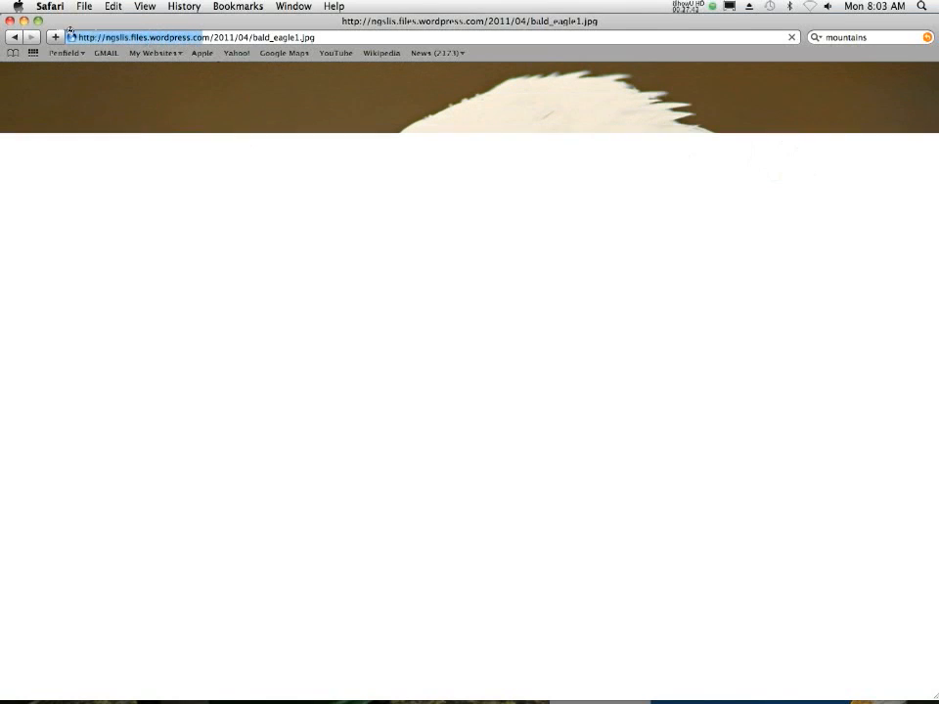
- Return to the Google eagle image results and view the saving options for the bald_eagle1.jpg thumbnail without choosing any
click(14, 36)
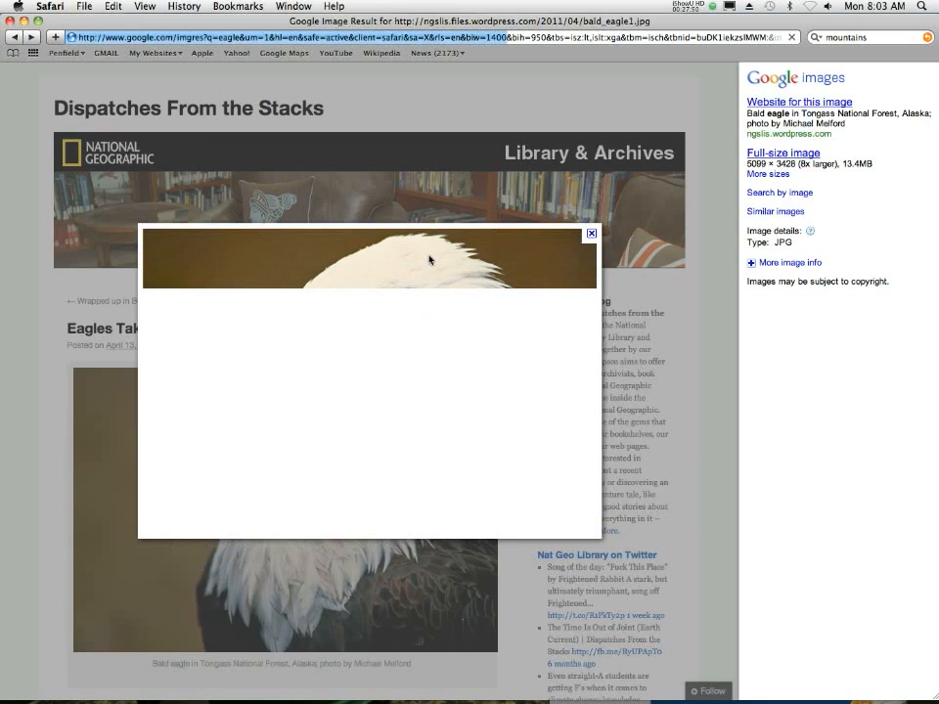
click(13, 39)
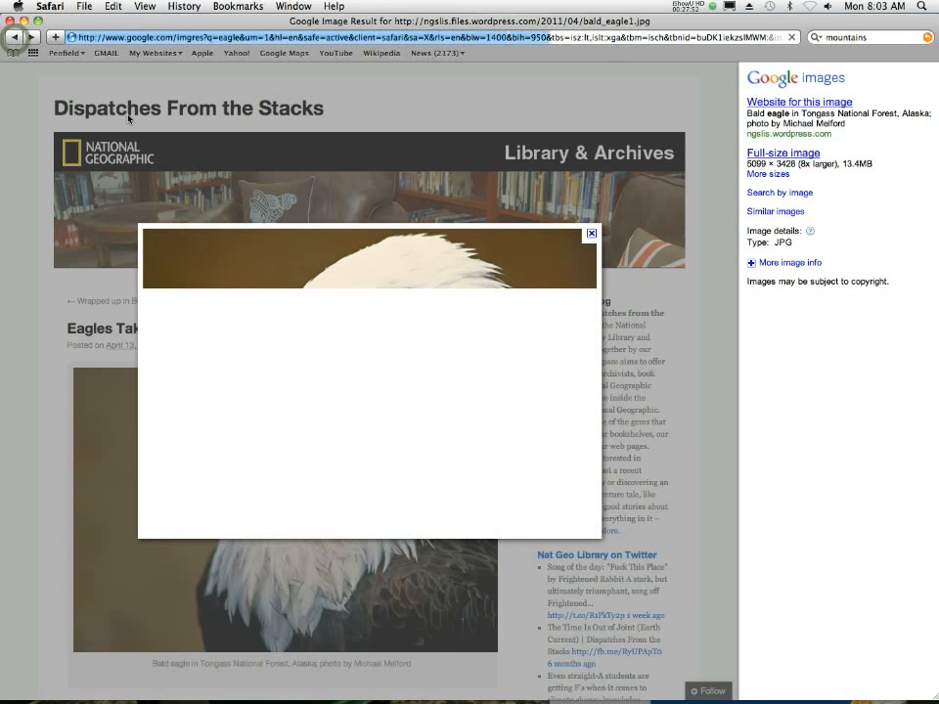
click(13, 39)
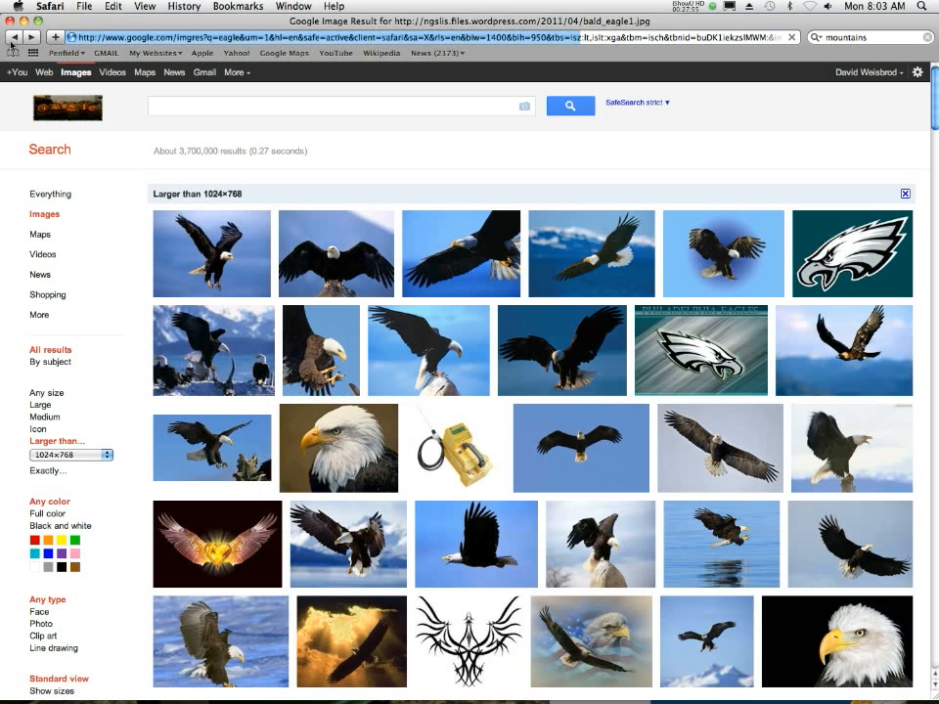
right_click(335, 453)
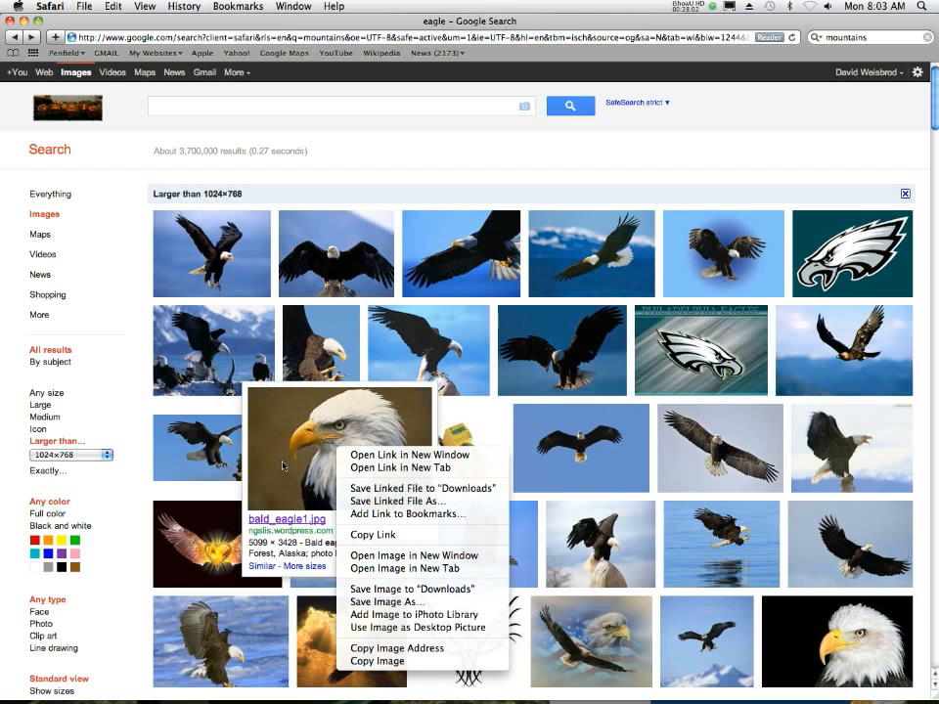
click(127, 461)
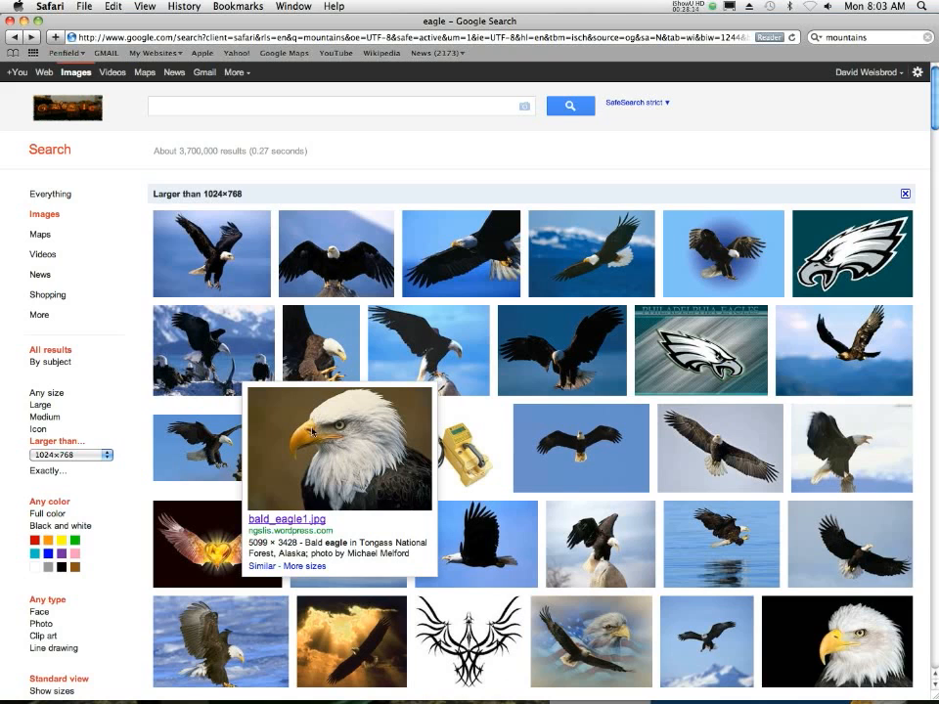
- Open the bald_eagle1.jpg search result again and load its full-size image instead of the thumbnail
click(358, 427)
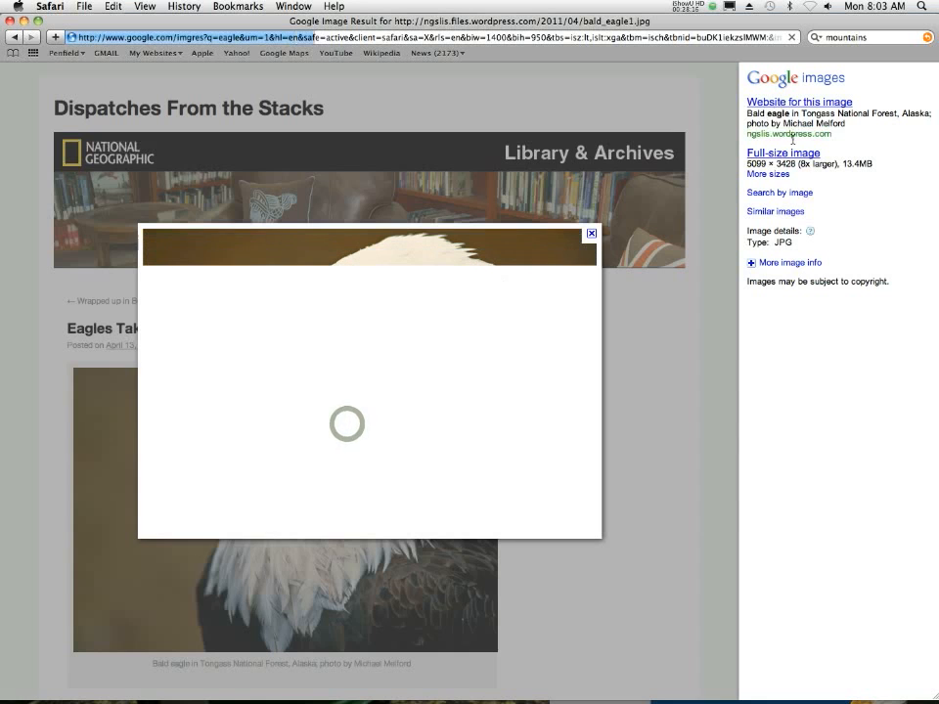
click(787, 152)
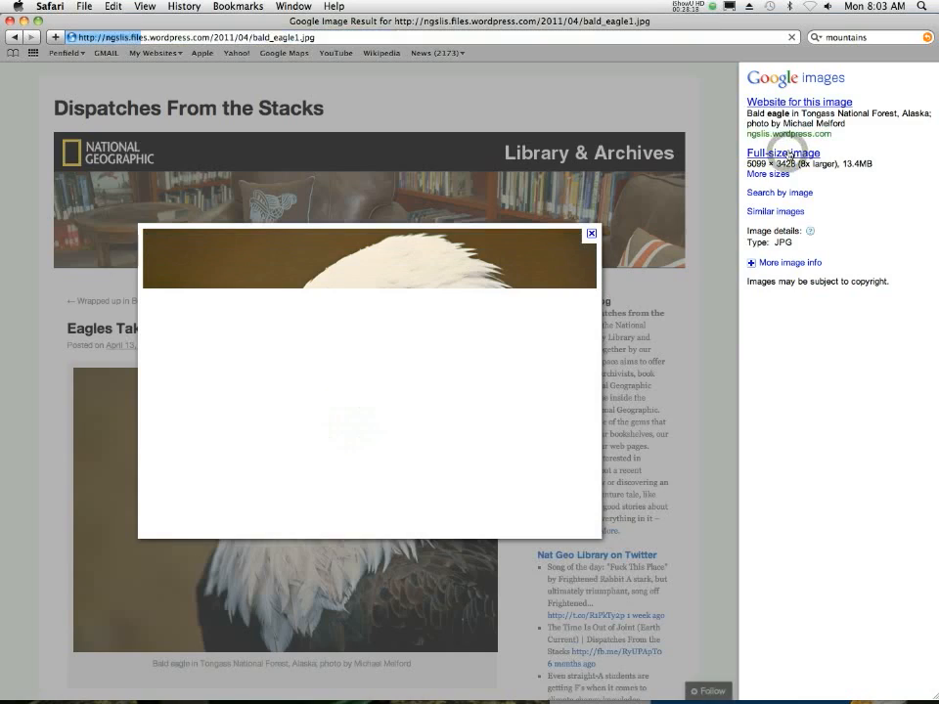